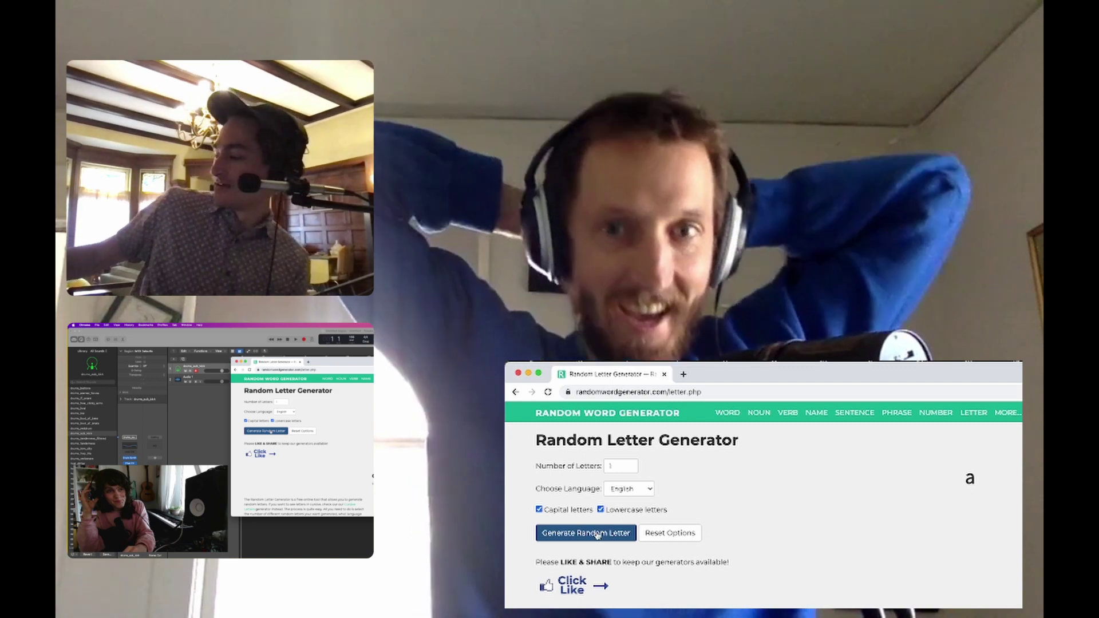
Generate one random English letter with both capital and lowercase letters enabled.
left_click(596, 534)
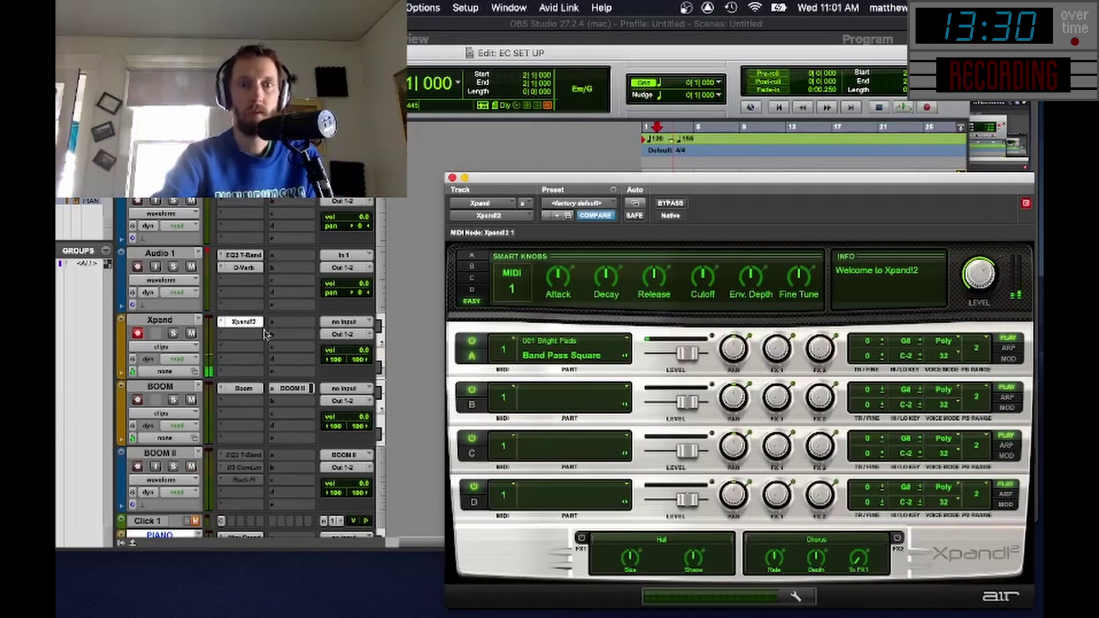
Load the Church Bell Pad+ patch from 001 Bright Pads into part A of Xpand!2 and close the plug-in window.
left_click(246, 324)
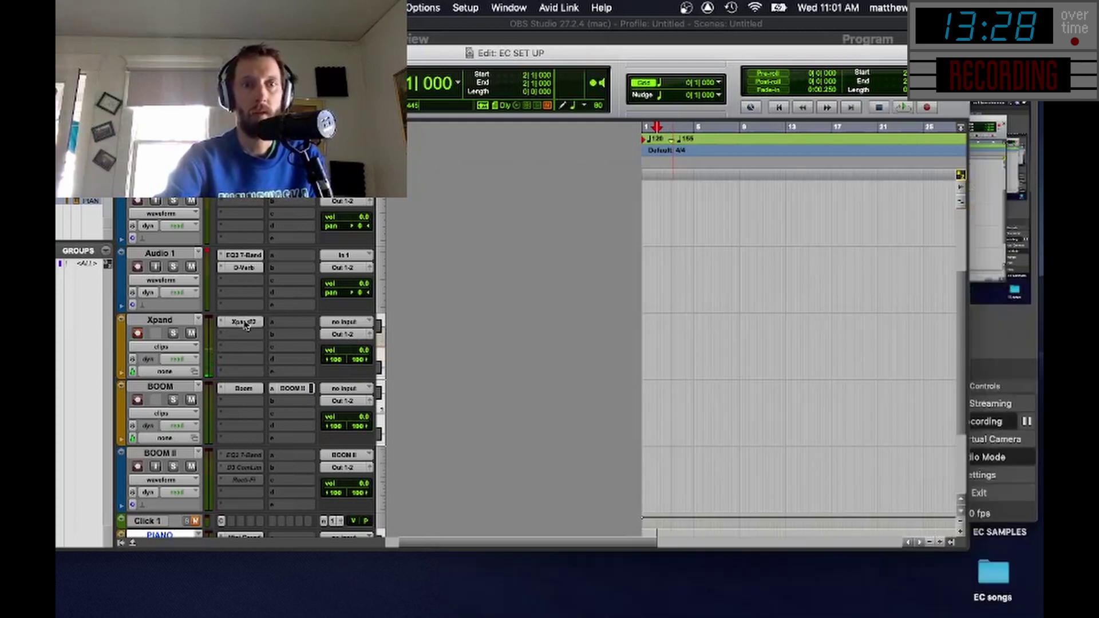
left_click(246, 324)
left_click(625, 342)
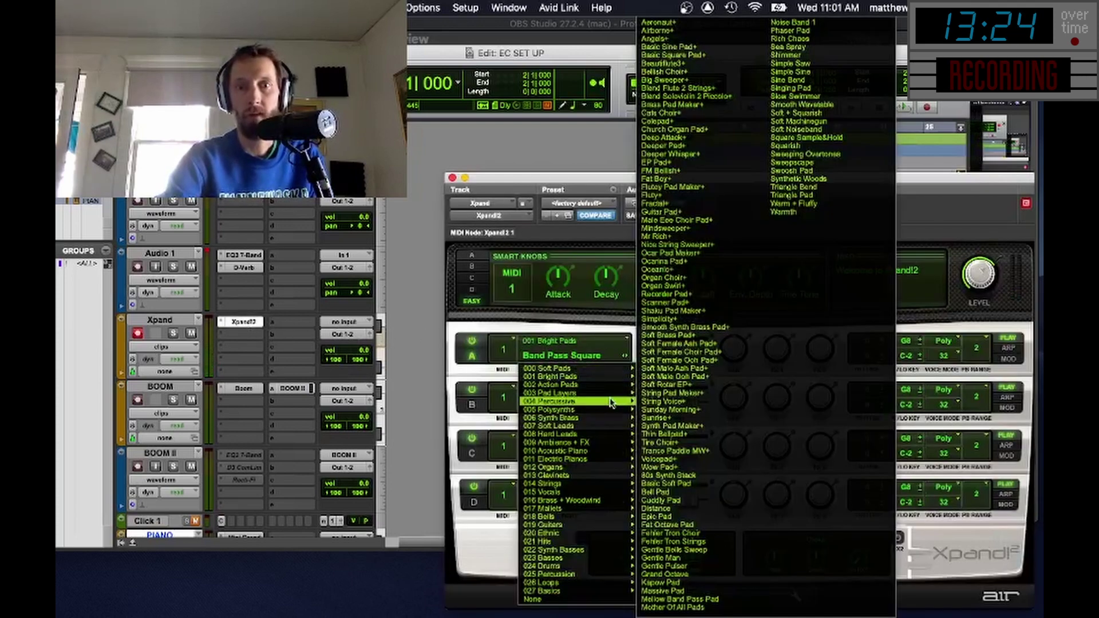
mouse_move(608, 378)
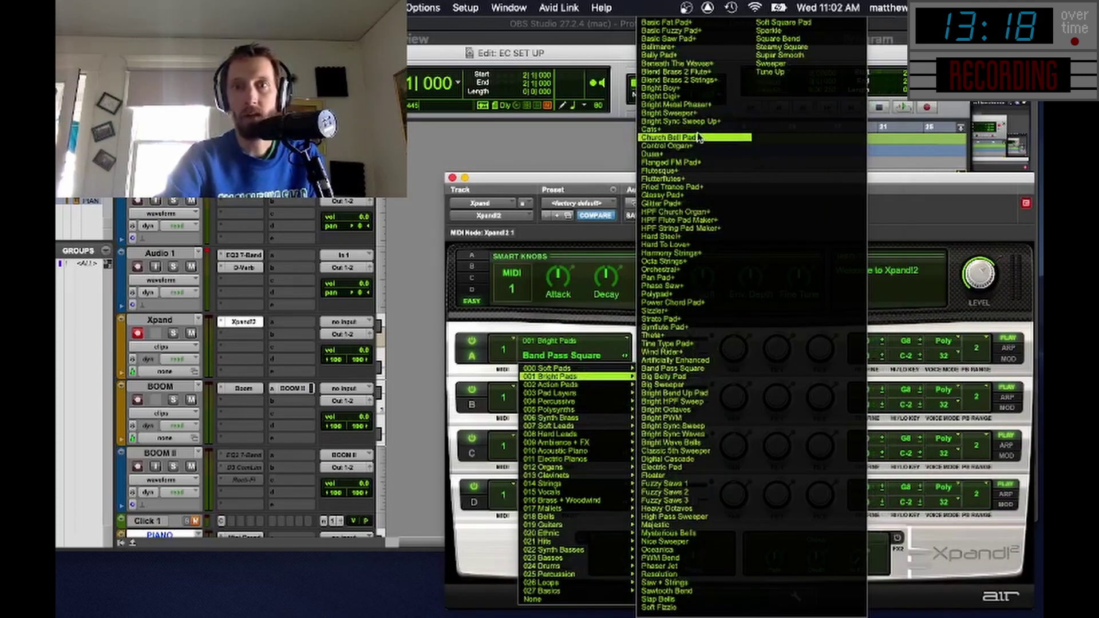
left_click(698, 138)
left_click(452, 179)
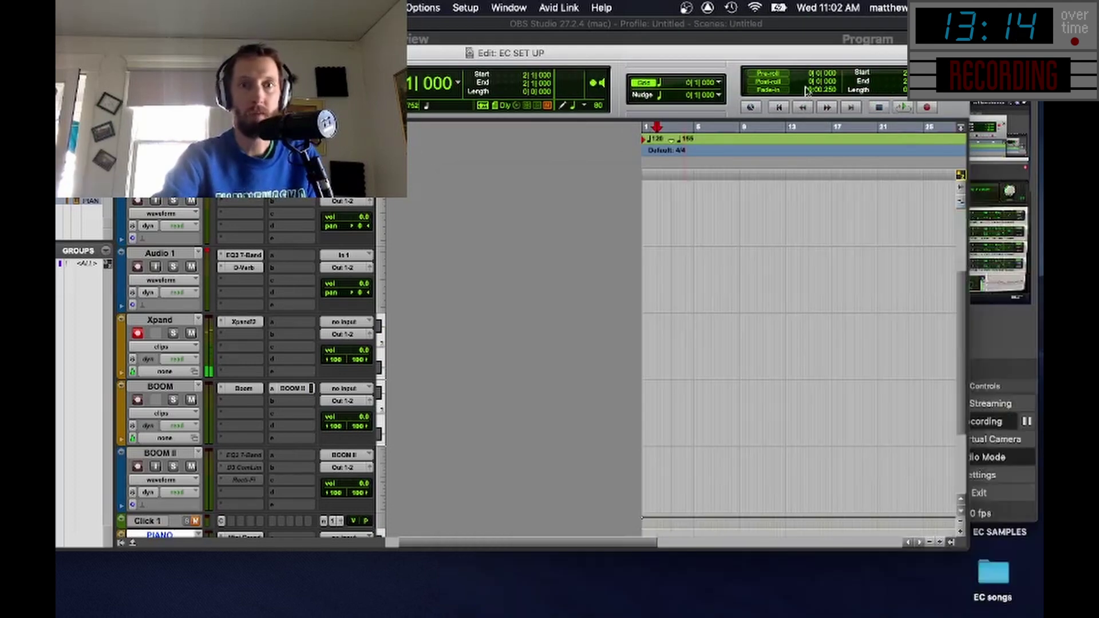
Create a stereo audio track named Audio 2 beside the current track and record-enable it.
key("super+shift+n")
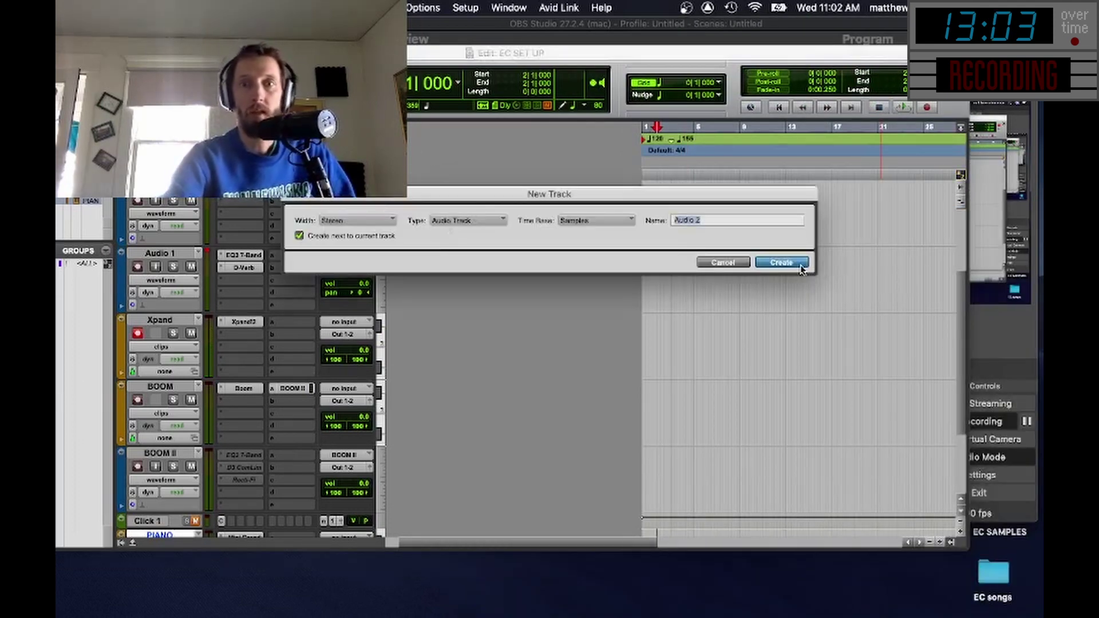
key("Return")
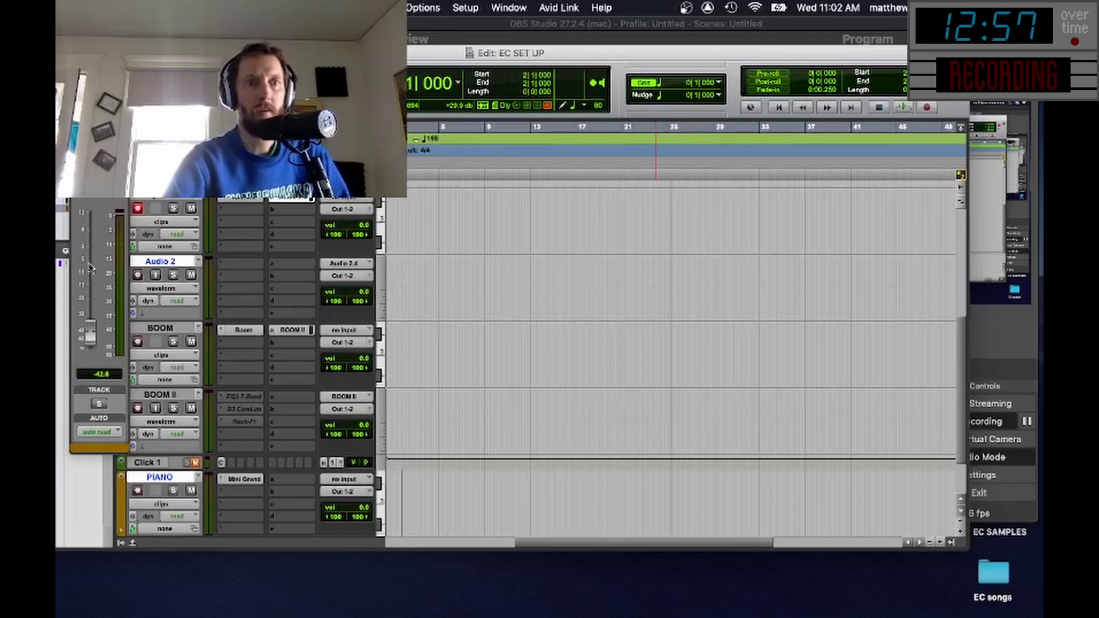
left_click(140, 277)
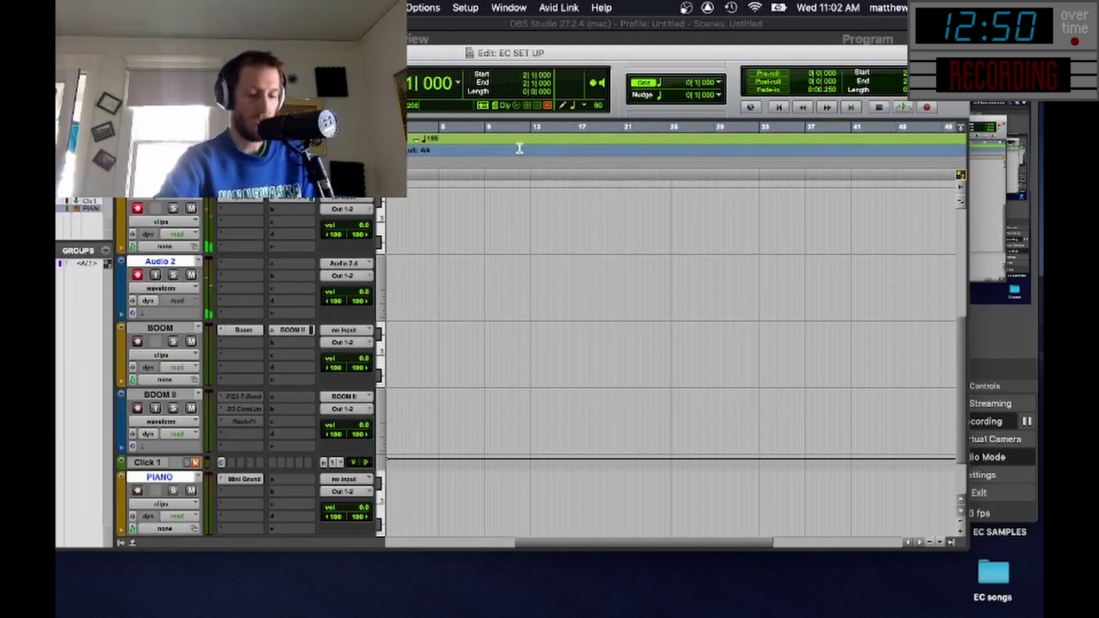
Check the loaded Xpand!2 patch and record a performance onto the Xpand and Audio 2 tracks.
left_click(251, 199)
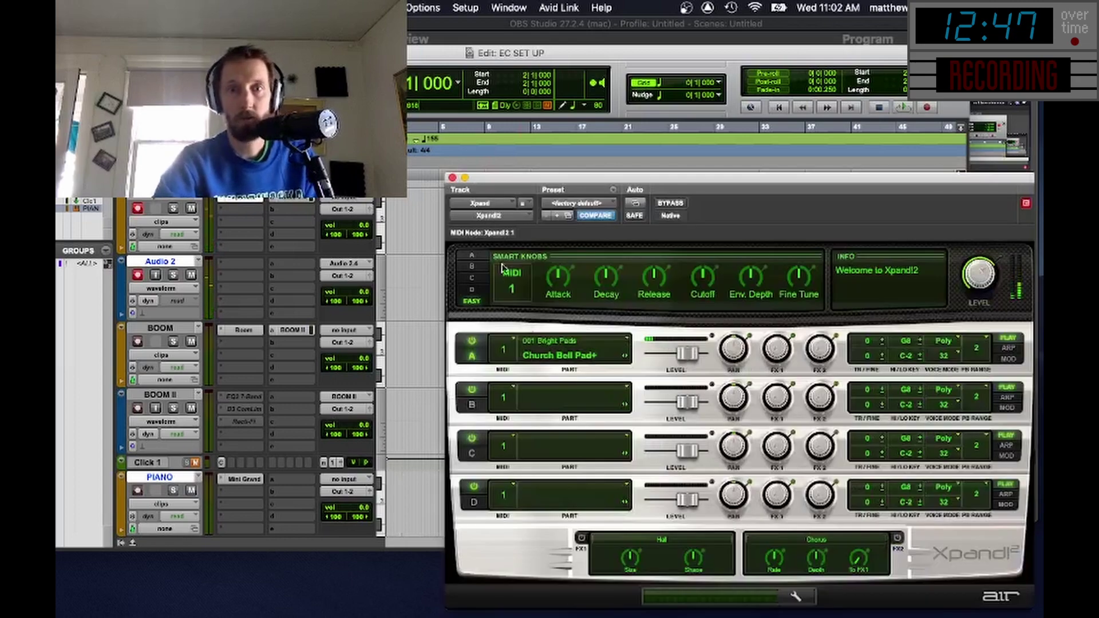
left_click(452, 178)
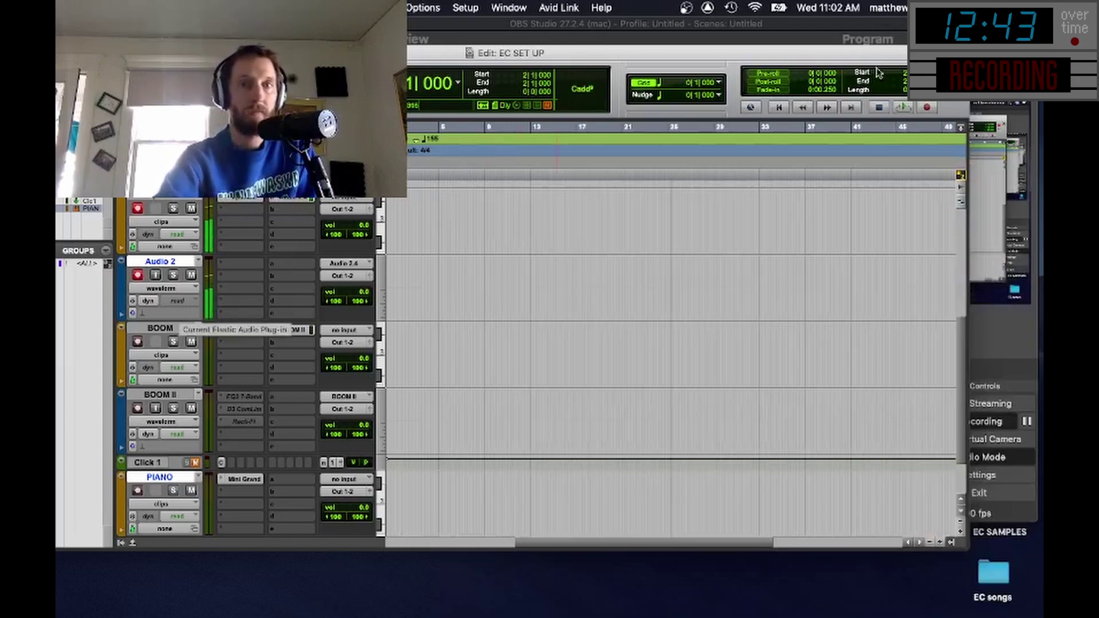
left_click(927, 107)
left_click(904, 107)
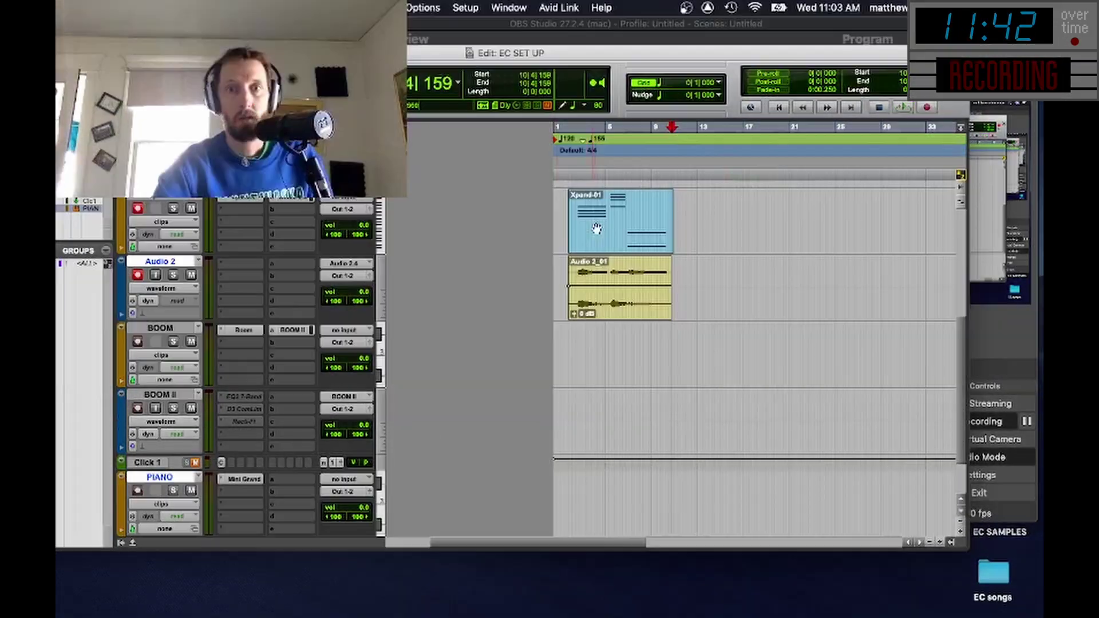
Split the recorded clip on Audio 2 at 8|2|232, where the first note begins.
key("super+z")
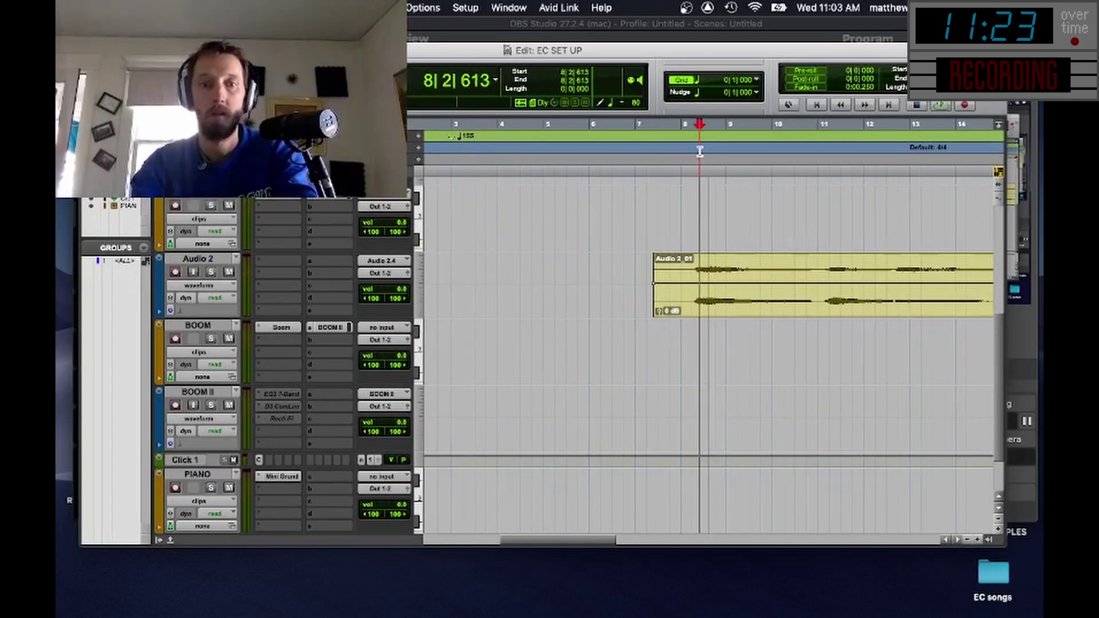
key("super+bracketright")
key("super+bracketright")
key("super+bracketright")
left_click(685, 271)
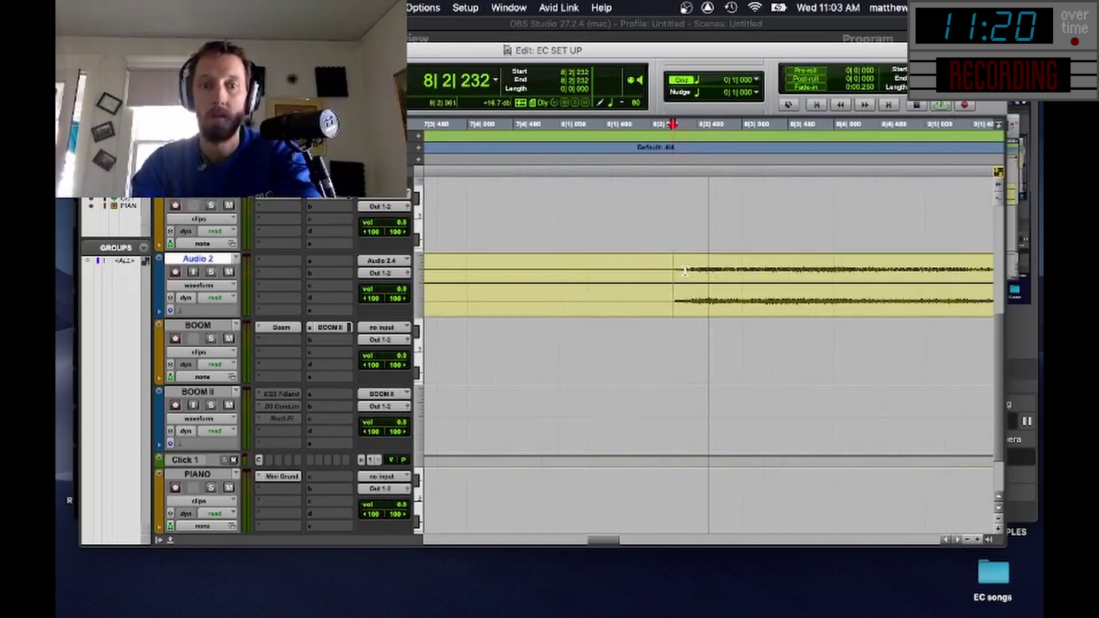
key("super+e")
key("super+bracketleft")
key("super+bracketleft")
key("super+bracketleft")
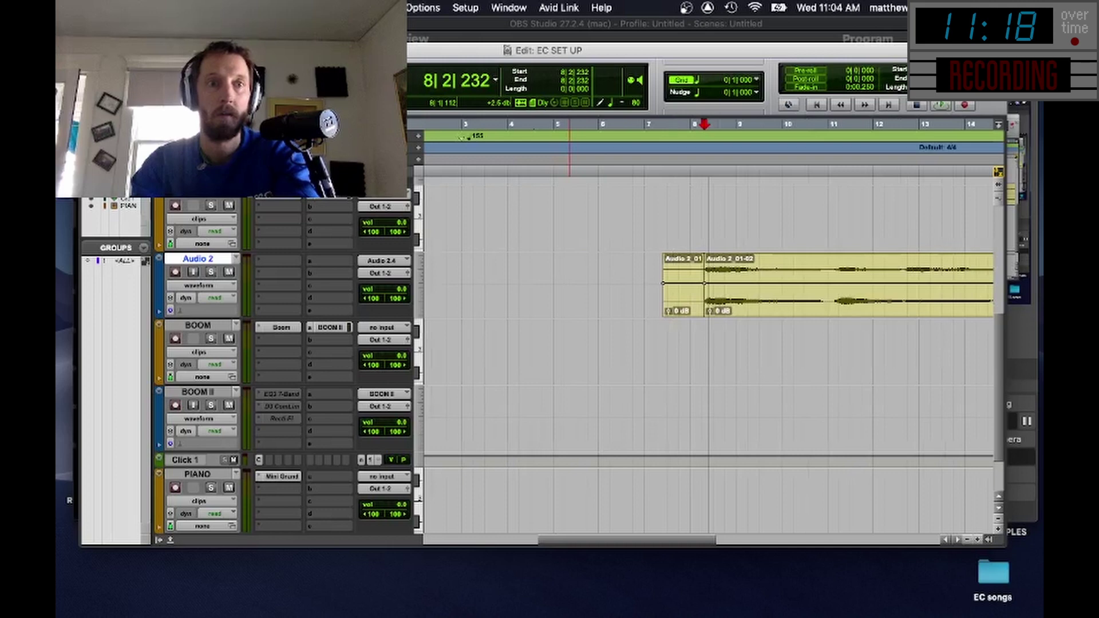
Split the second Audio 2 clip, aligned to bar 8, two beats in and move the remainder to 9|3|000.
key("super+bracketright")
key("super+bracketright")
key("super+bracketright")
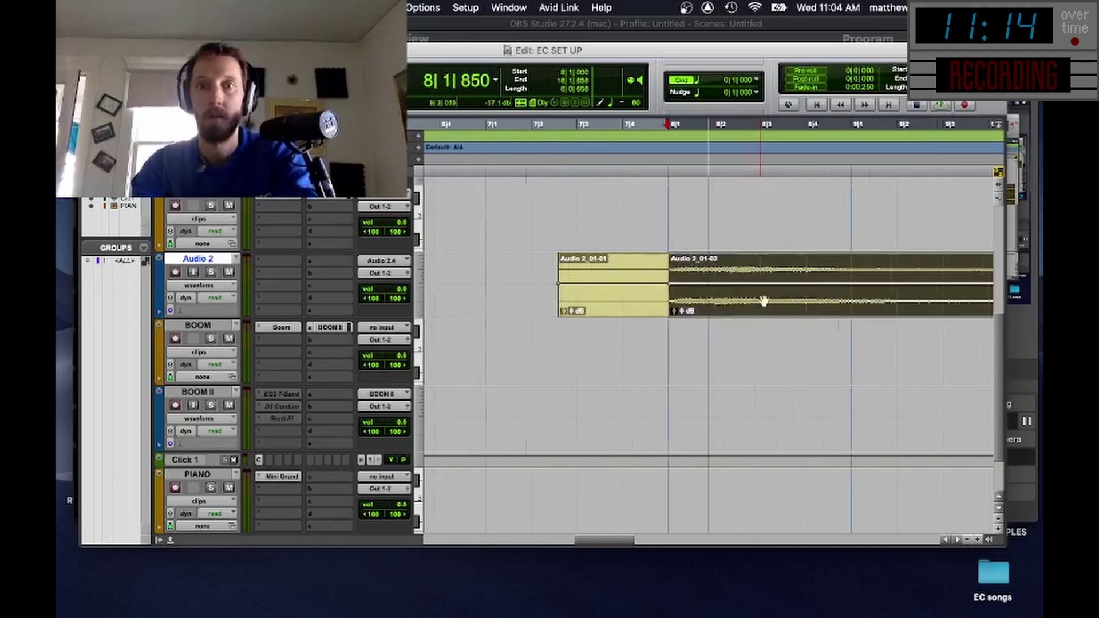
left_click(735, 262)
key("super+e")
left_click_drag(739, 289, 919, 289)
Move the two-beat clip to 8|3|000 and set its elastic pitch shift to +12 semitones.
key("super+bracketleft")
key("super+bracketleft")
left_click_drag(716, 306, 732, 309)
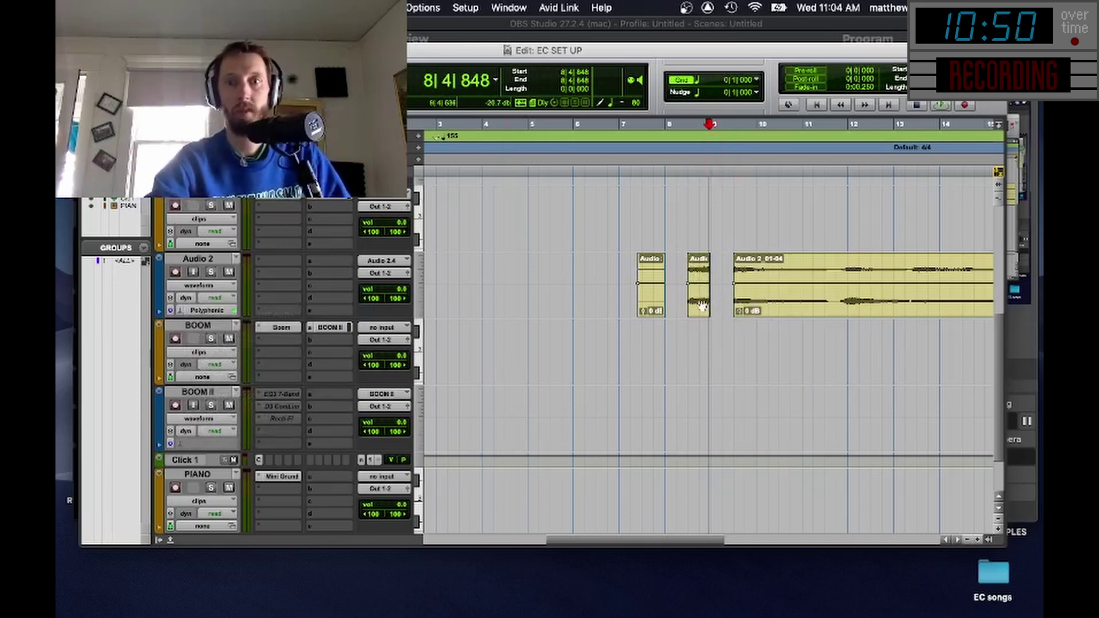
right_click(702, 306)
left_click(747, 424)
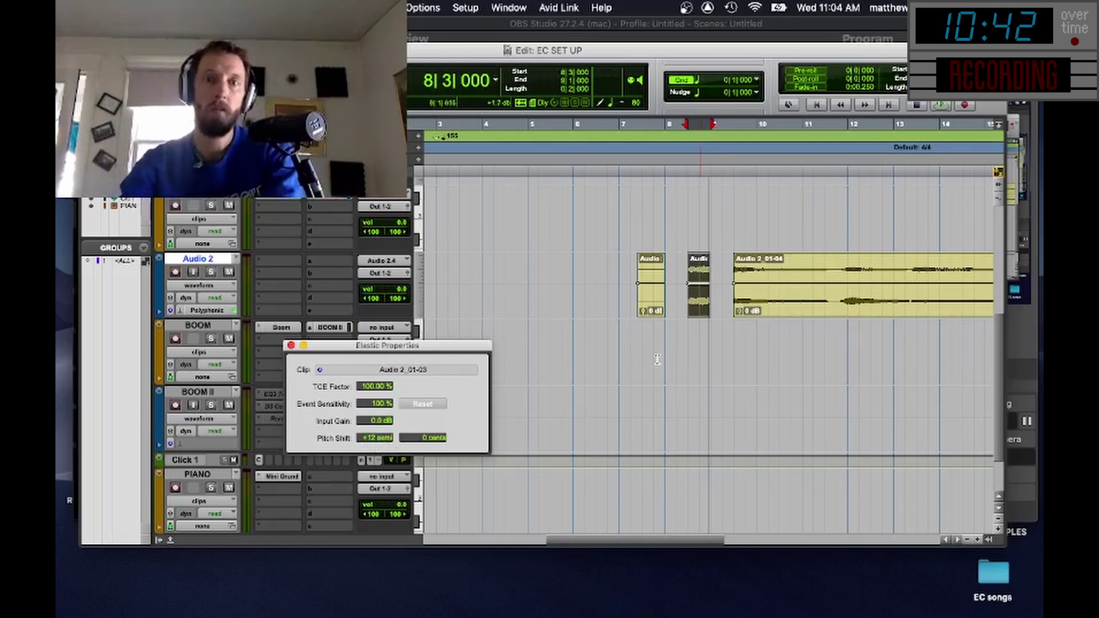
Lower the clip gain of the two-beat clip at 8|3|000 to about -5 dB.
left_click(691, 316)
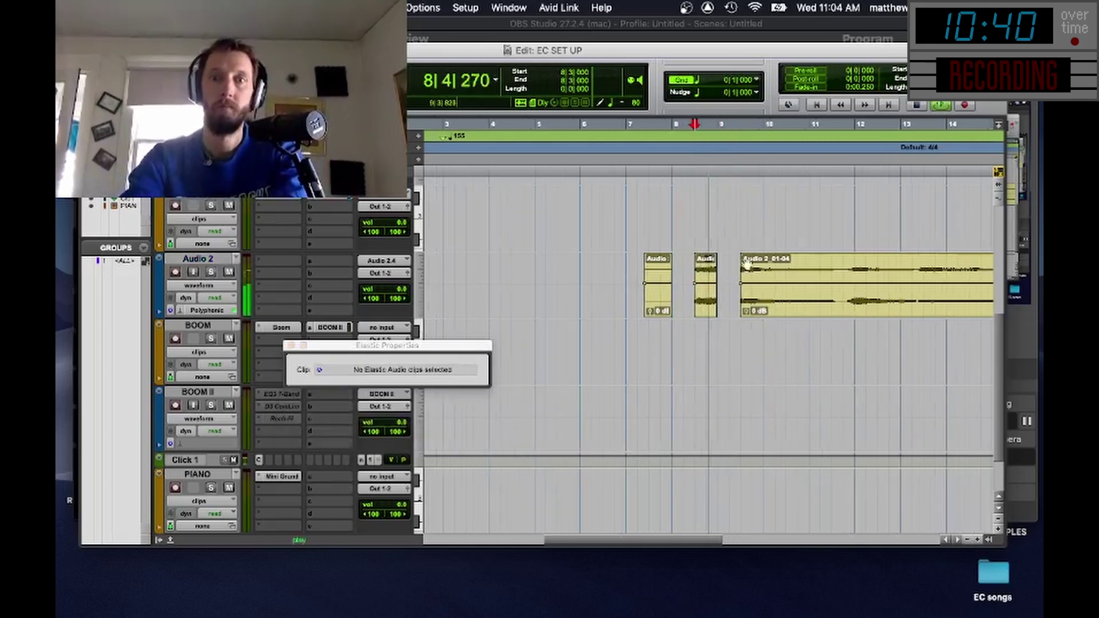
left_click(691, 316)
key("t")
key("t")
key("t")
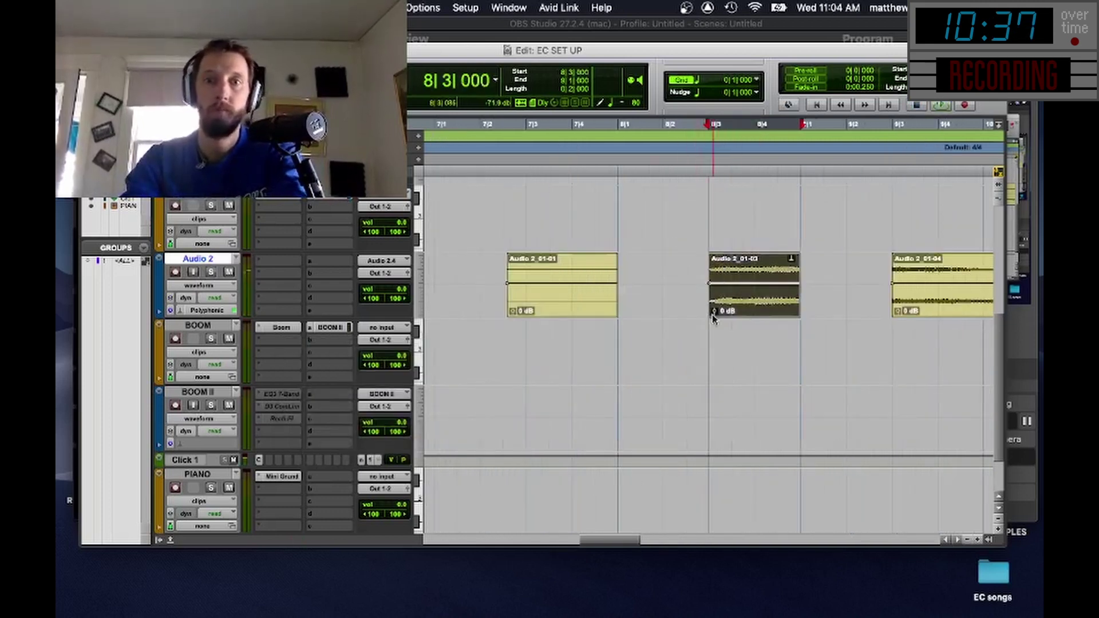
left_click(714, 312)
key("r")
key("r")
key("r")
key("r")
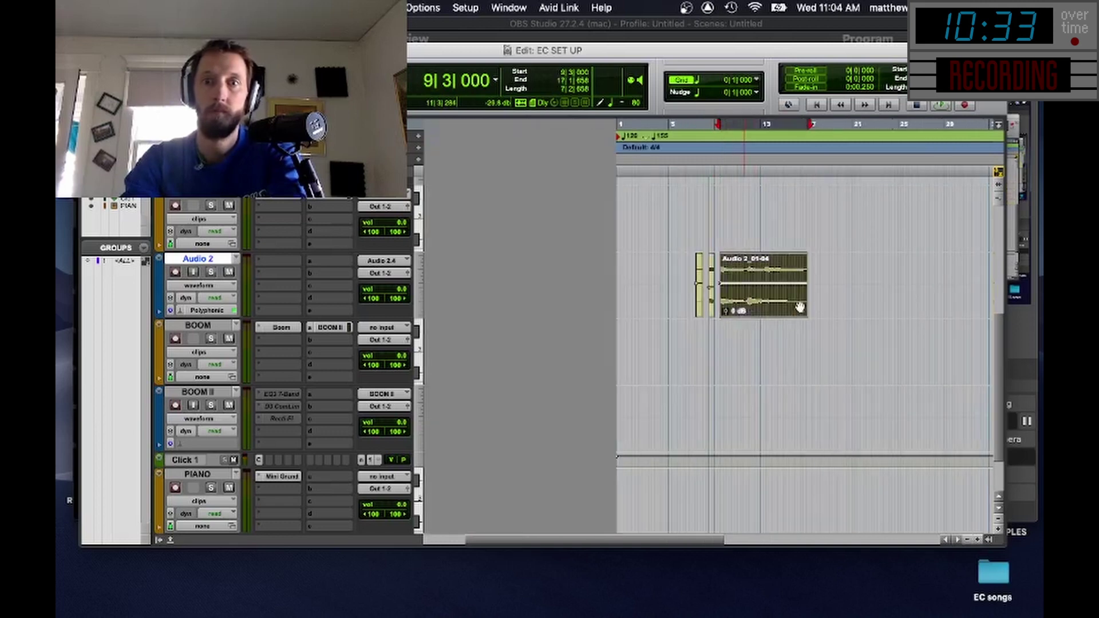
Clear the long remainder clip from Audio 2 and place a one-beat clip at 9|2|000.
left_click_drag(732, 286, 800, 309)
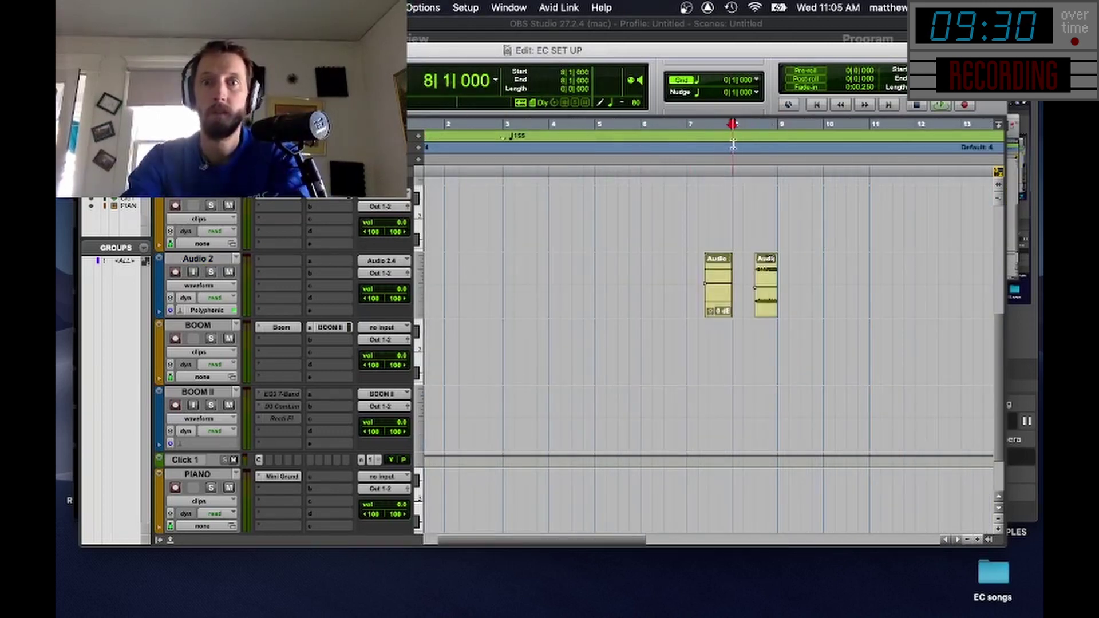
key("space")
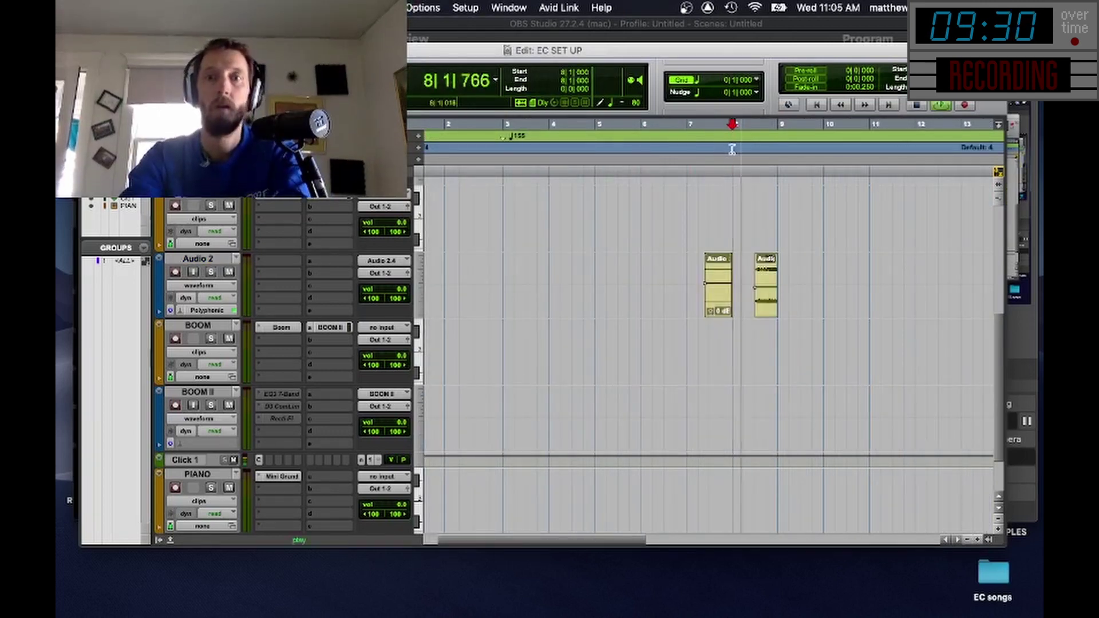
left_click(788, 266)
key("super+v")
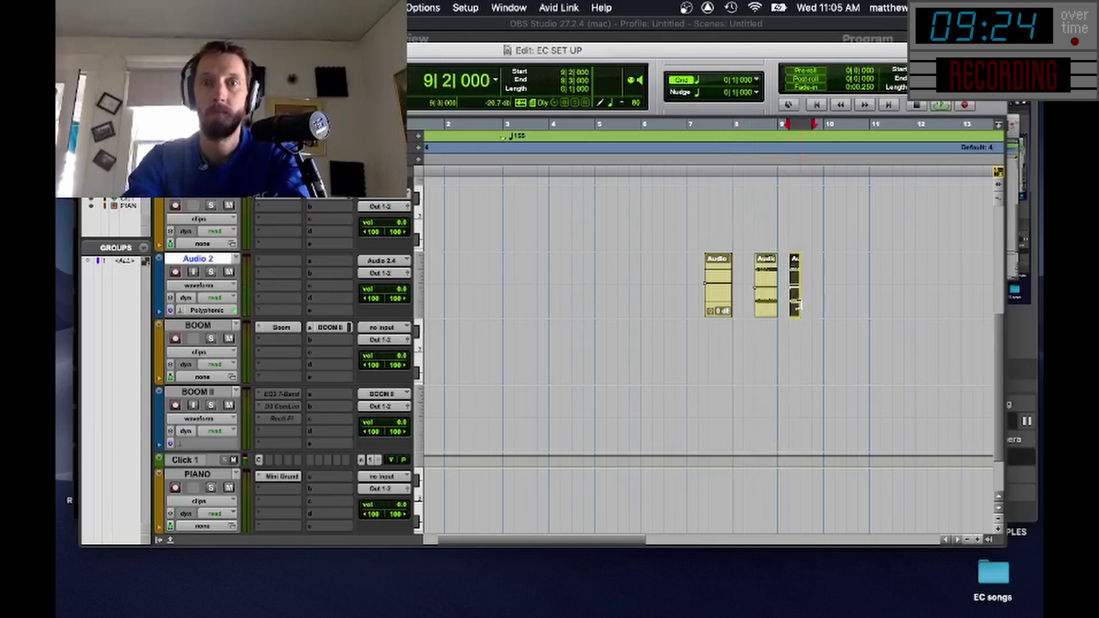
Set the elastic pitch shift of the clip at 9|2|000 to +10 semitones and audition it from 8|1|000.
right_click(797, 302)
left_click(835, 429)
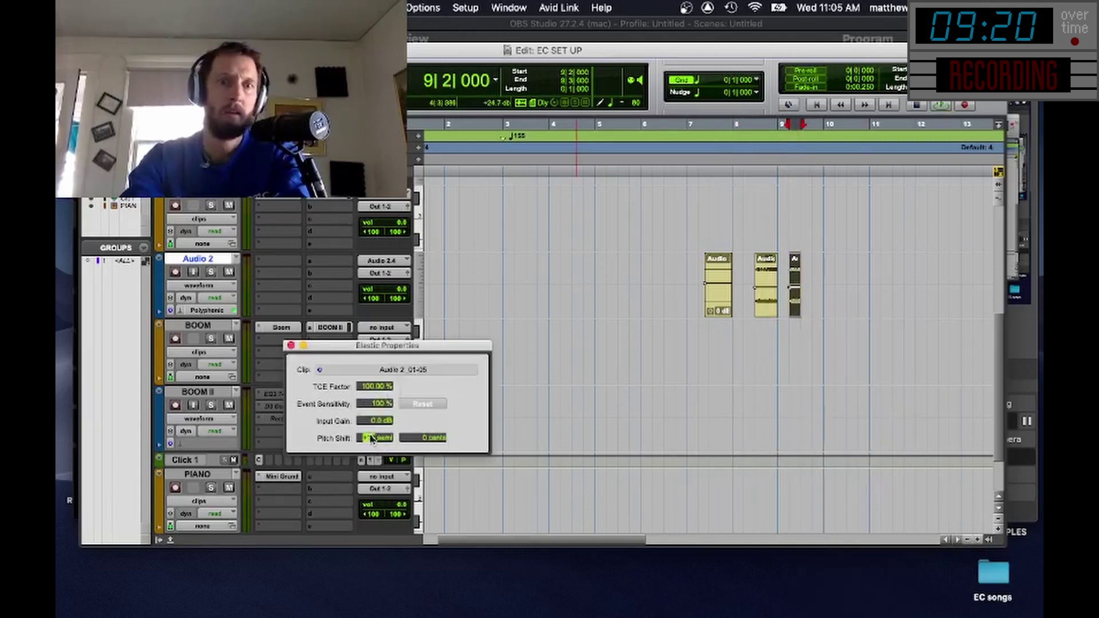
left_click(736, 237)
key("space")
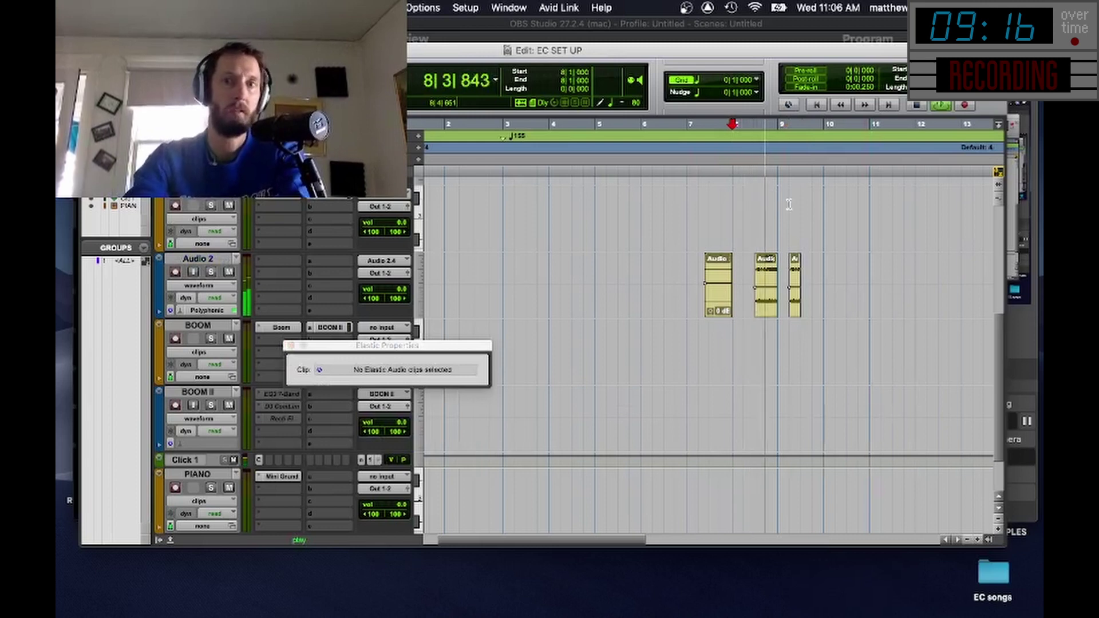
left_click(746, 154)
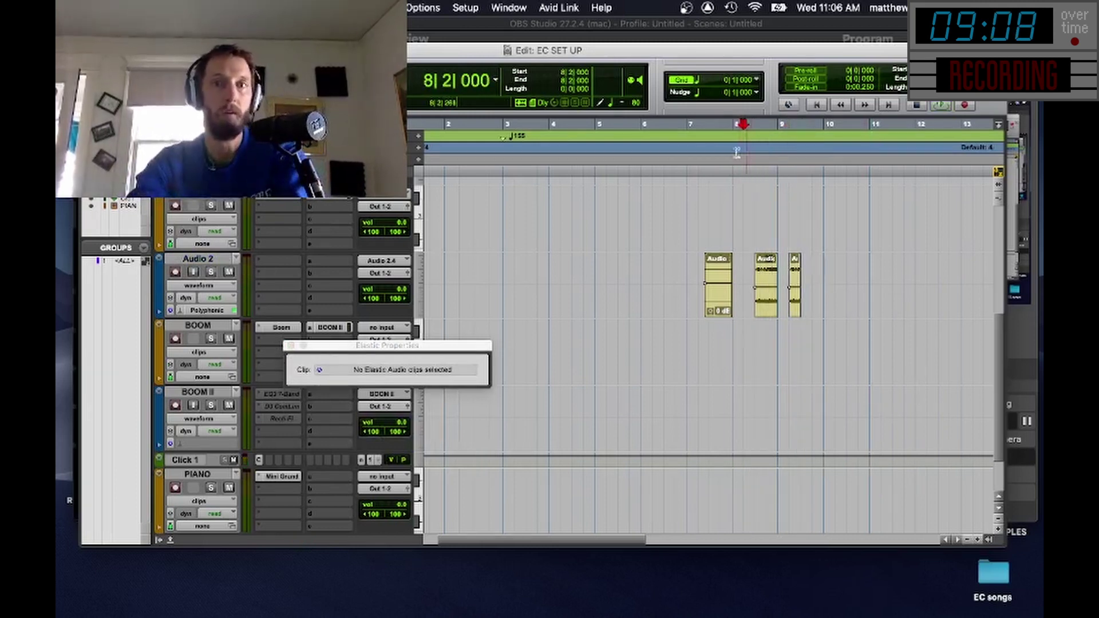
key("space")
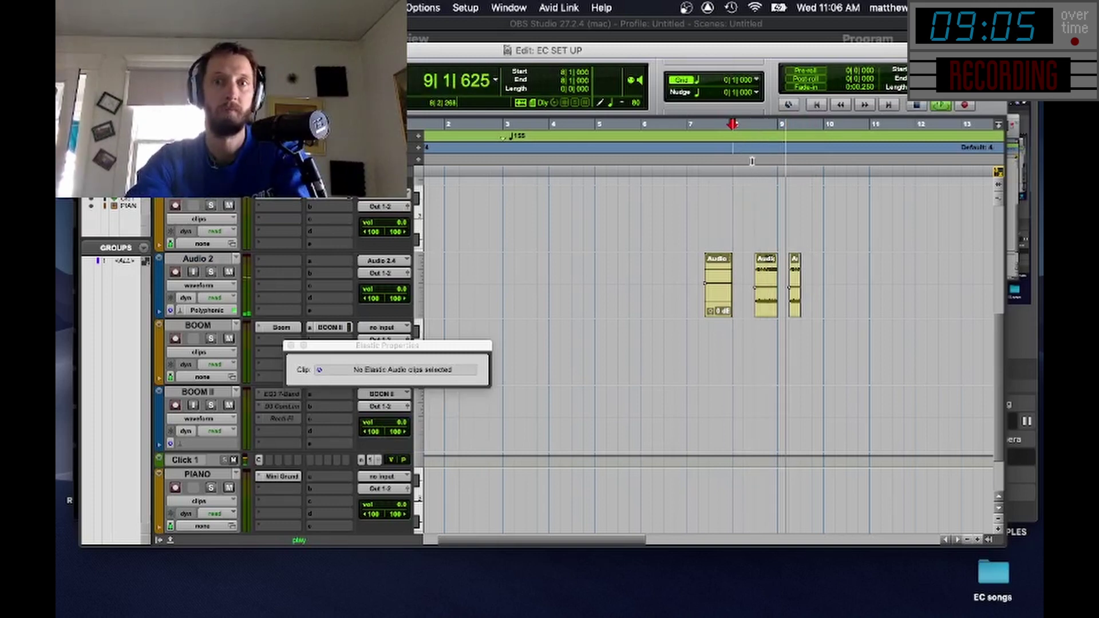
key("space")
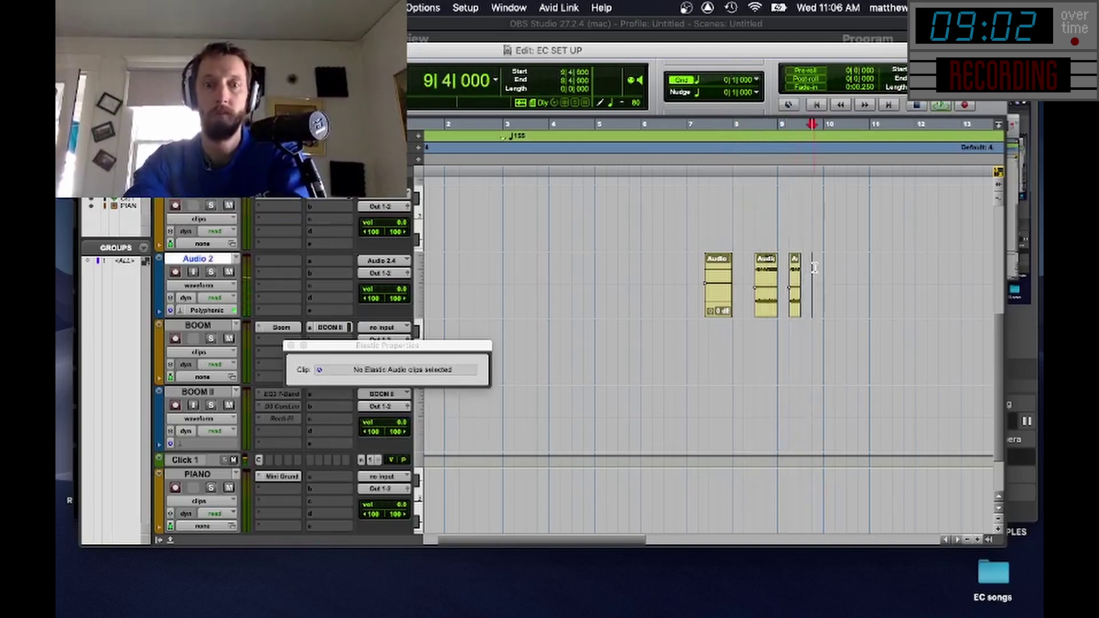
Place a copy of the one-beat clip at 9|4|000 and play back from 8|1|000.
left_click(733, 145)
key("space")
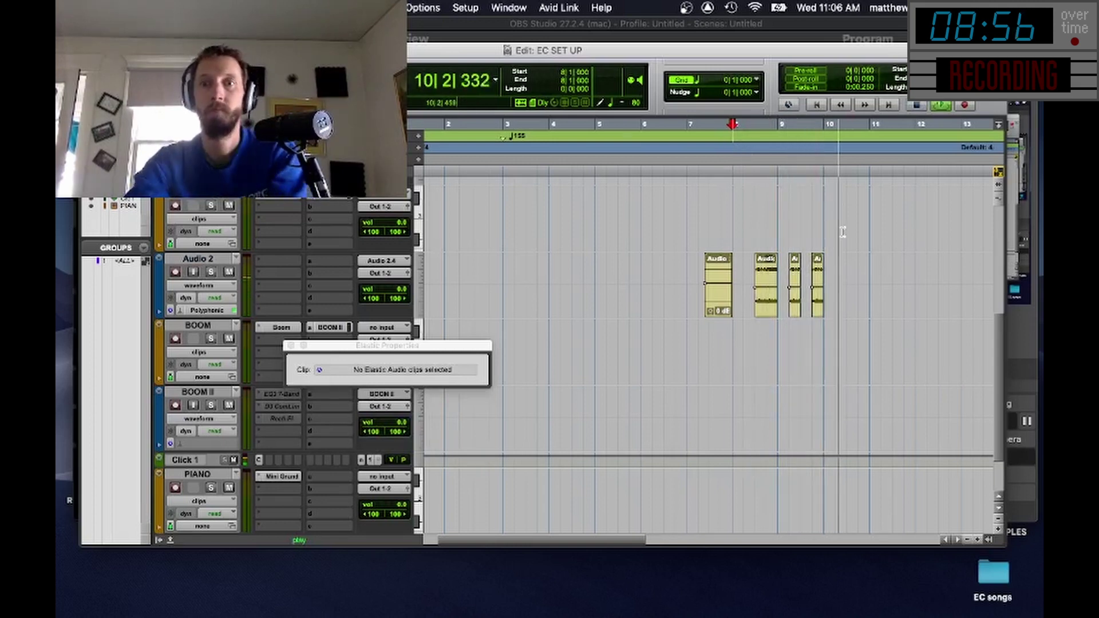
key("space")
Try the copied one-beat clip at 9|3|000 and play back from 8|3|000.
left_click(810, 309)
left_click_drag(803, 306, 800, 306)
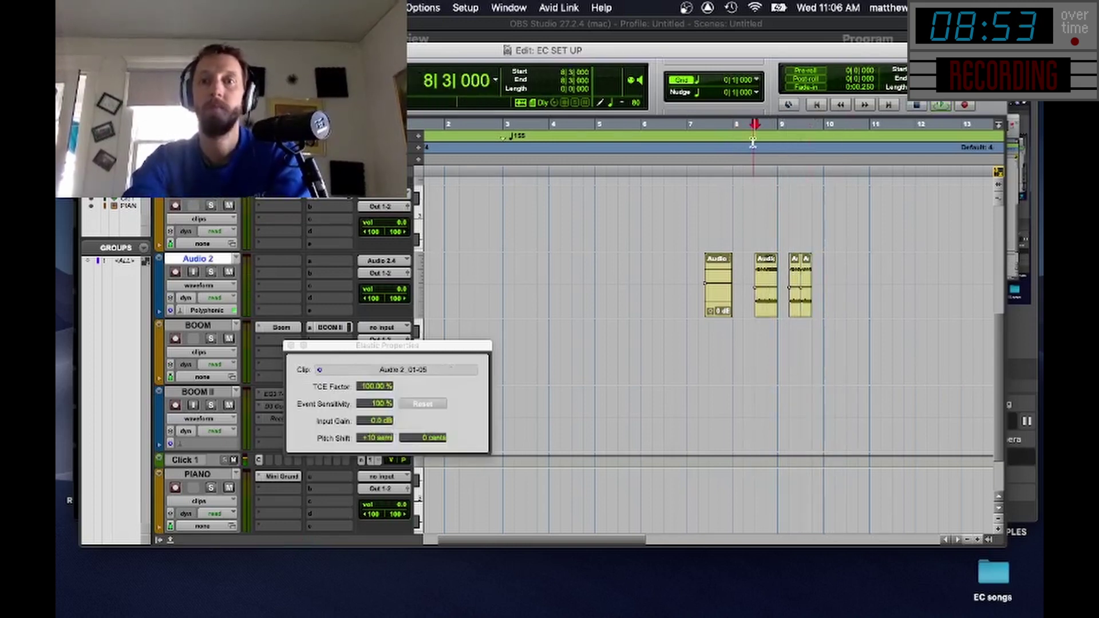
left_click(752, 142)
key("space")
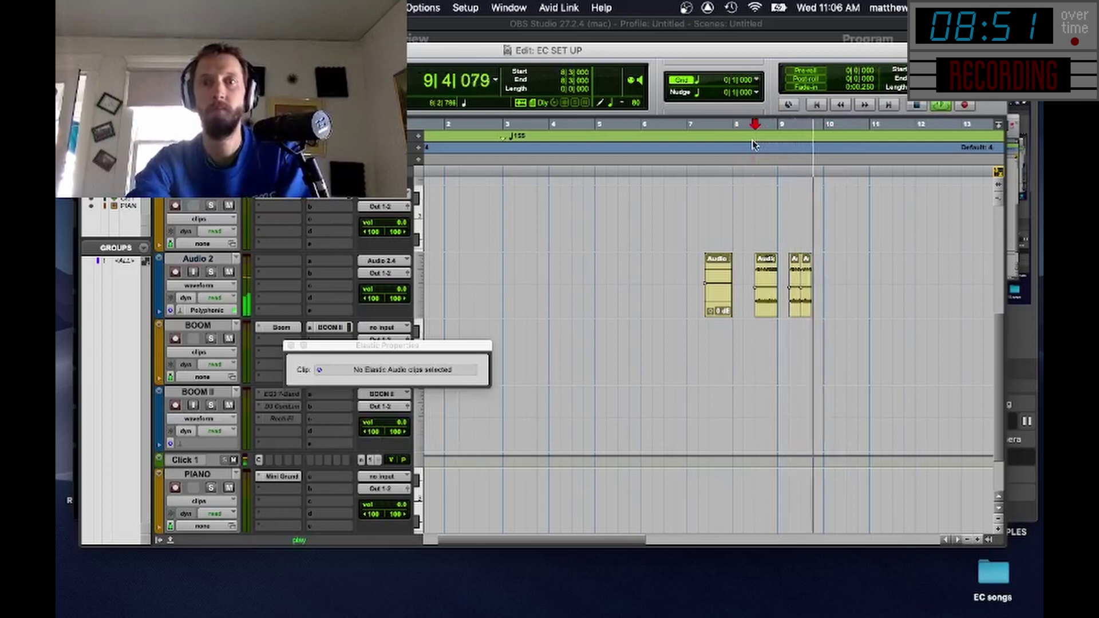
key("space")
Move the last one-beat clip to 9|3|480 on a 0|0|480 grid and play back from 8|1|480.
left_click(806, 286)
key("super+bracketright")
left_click_drag(723, 287, 738, 286)
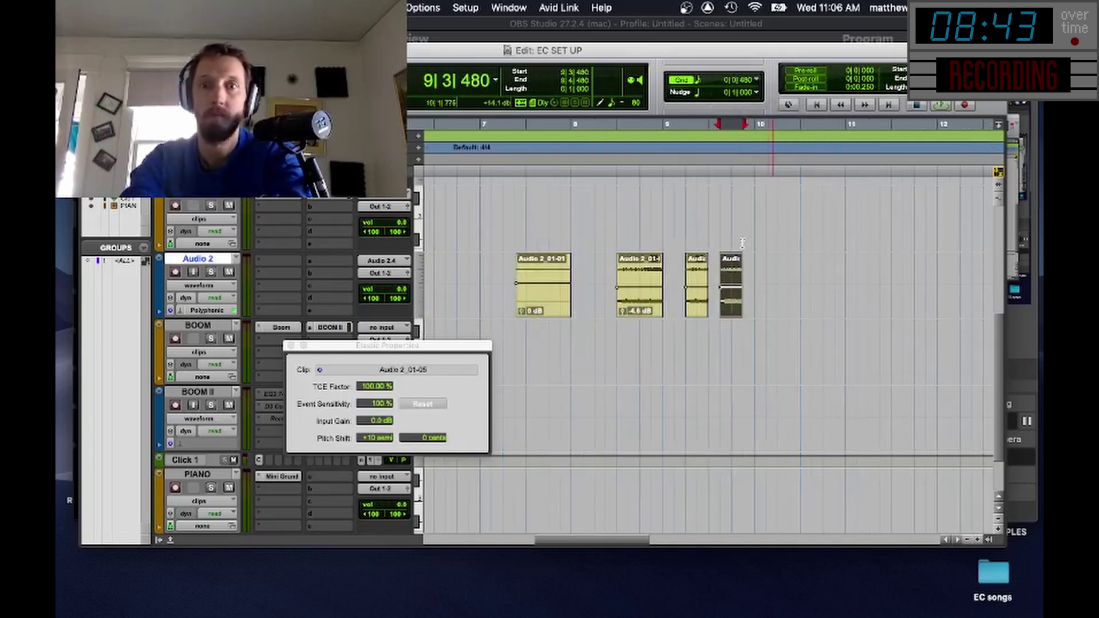
key("super+bracketleft")
left_click(647, 141)
key("space")
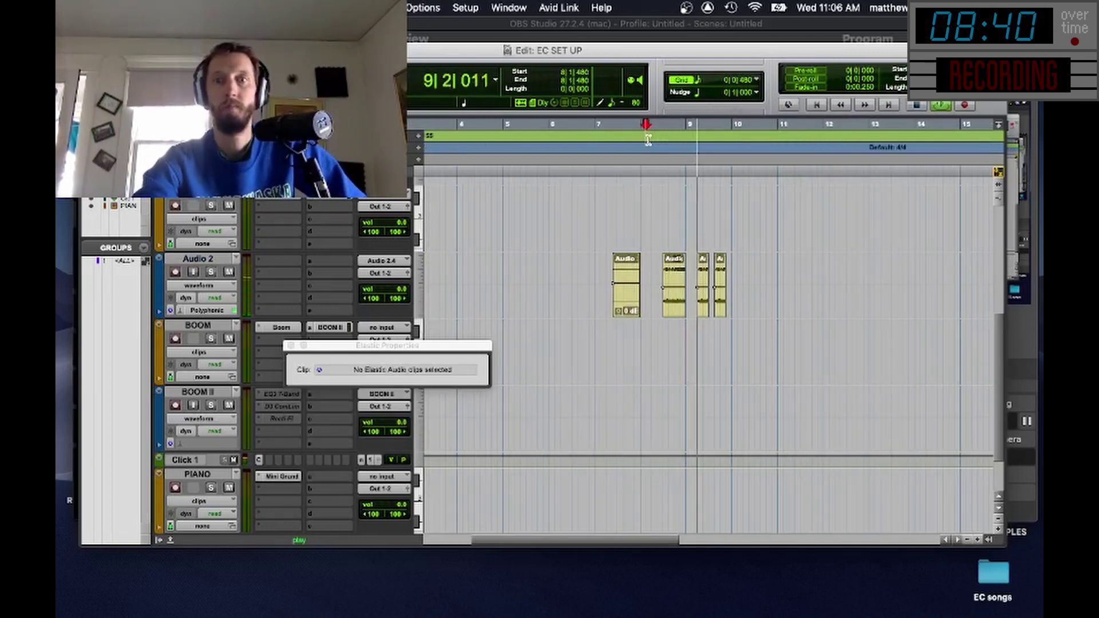
key("space")
Select both one-beat clips on Audio 2 and play them back from 8|4|000.
left_click(703, 298)
left_click(722, 306, "shift")
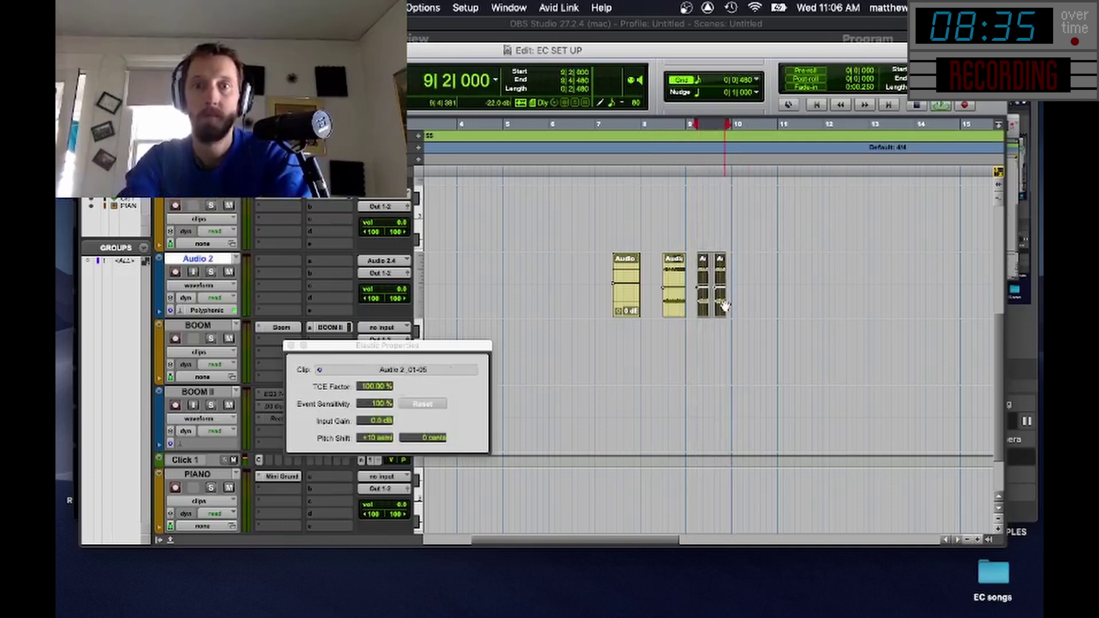
key("super+bracketright")
left_click(714, 217)
key("space")
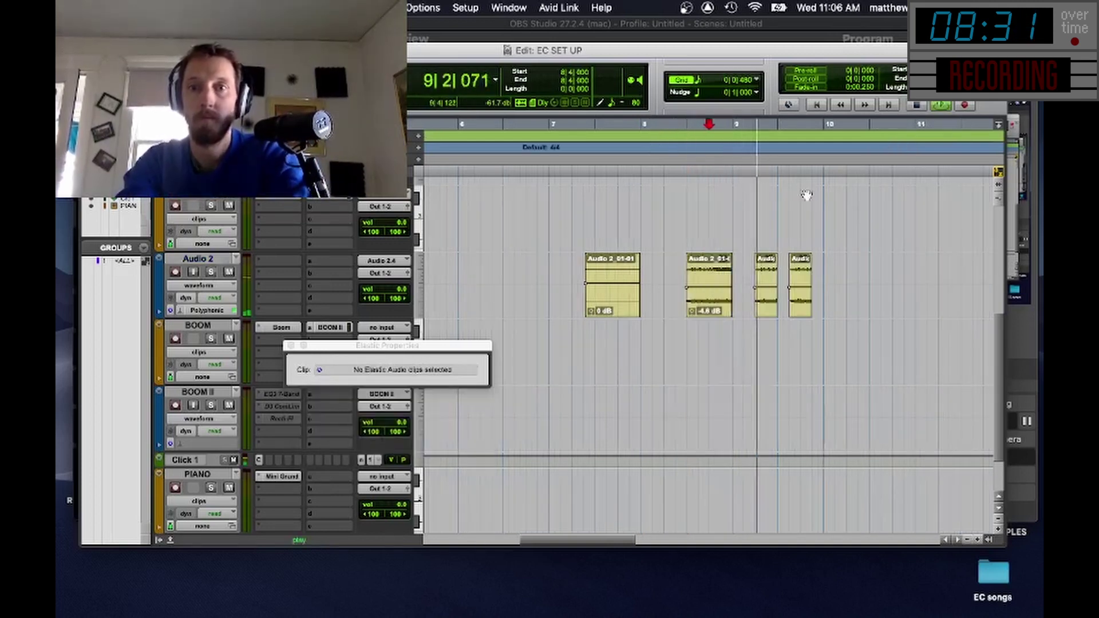
Paste the pair of one-beat clips at 10|2|000 on Audio 2 and play back from 7|4|480.
key("space")
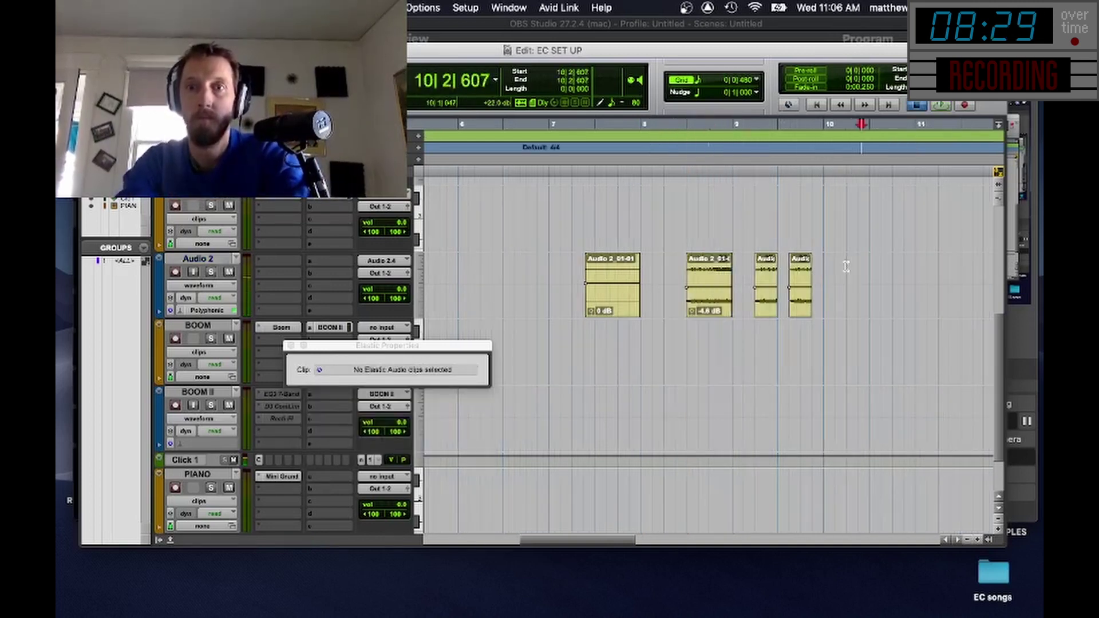
left_click(847, 265)
key("super+v")
left_click(626, 151)
key("space")
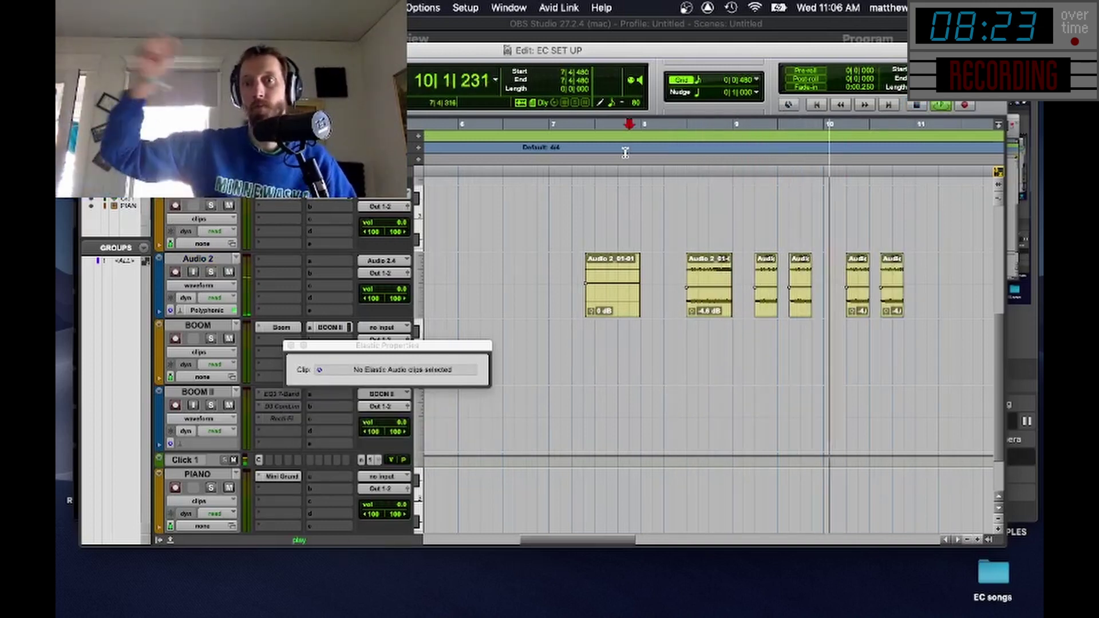
key("space")
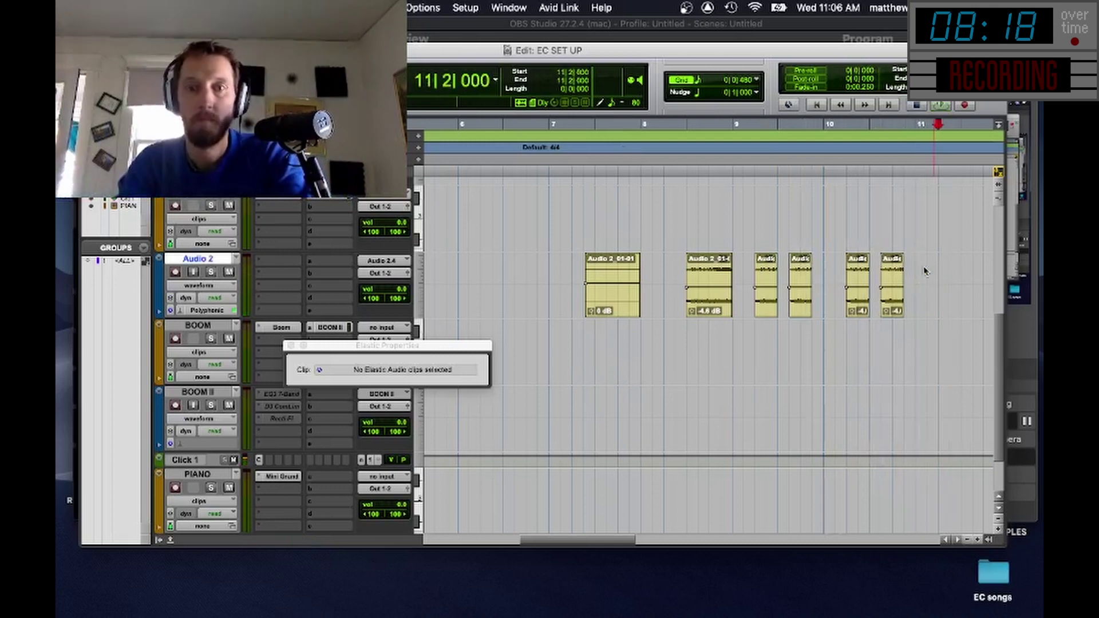
Add another pair of one-beat clips at 11|2|000 on Audio 2 and play back from 8|2|480.
left_click(673, 152)
key("space")
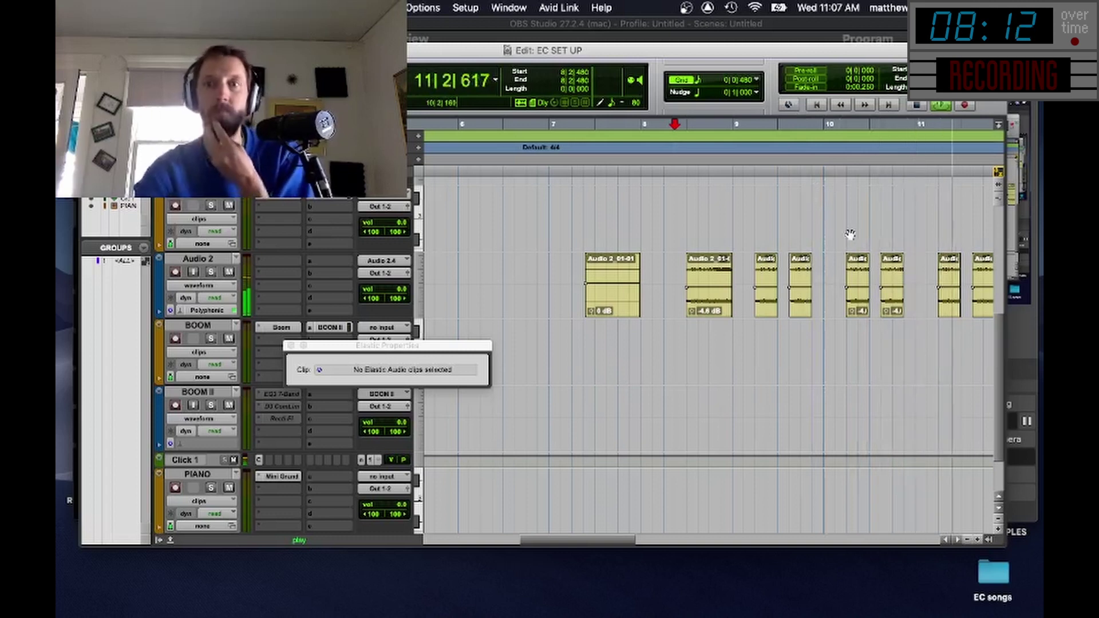
key("space")
Audition the clip pattern from 8|1|000 and copy the seven clips starting at 8|3|000 on Audio 2 to 12|1|000.
scroll(699, 321, "down", 2)
scroll(544, 321, "down", 2)
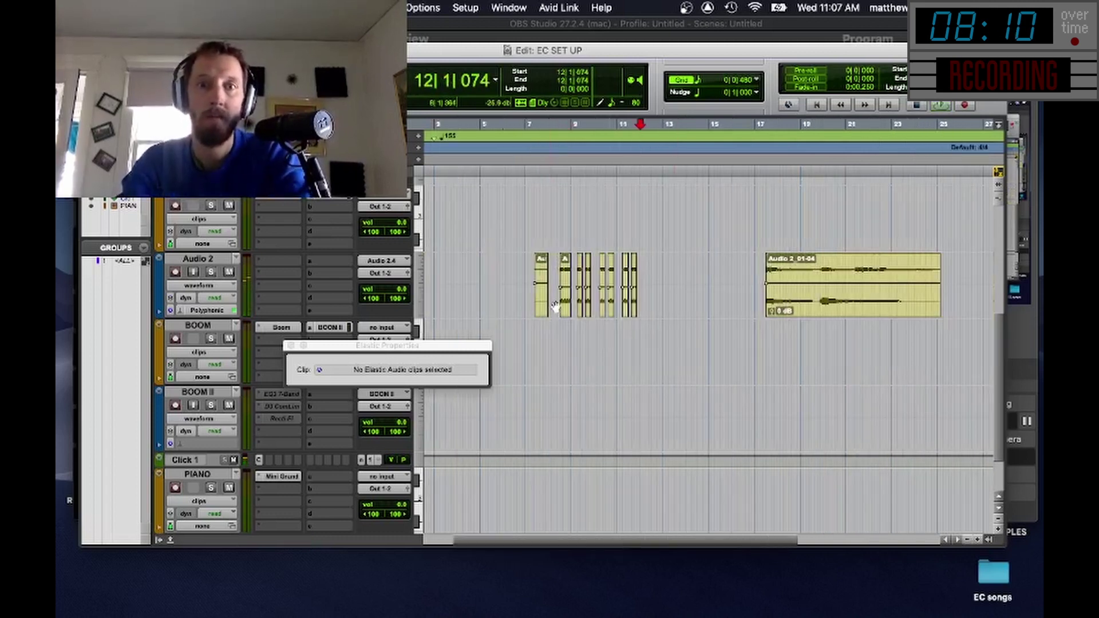
left_click(634, 314, "shift")
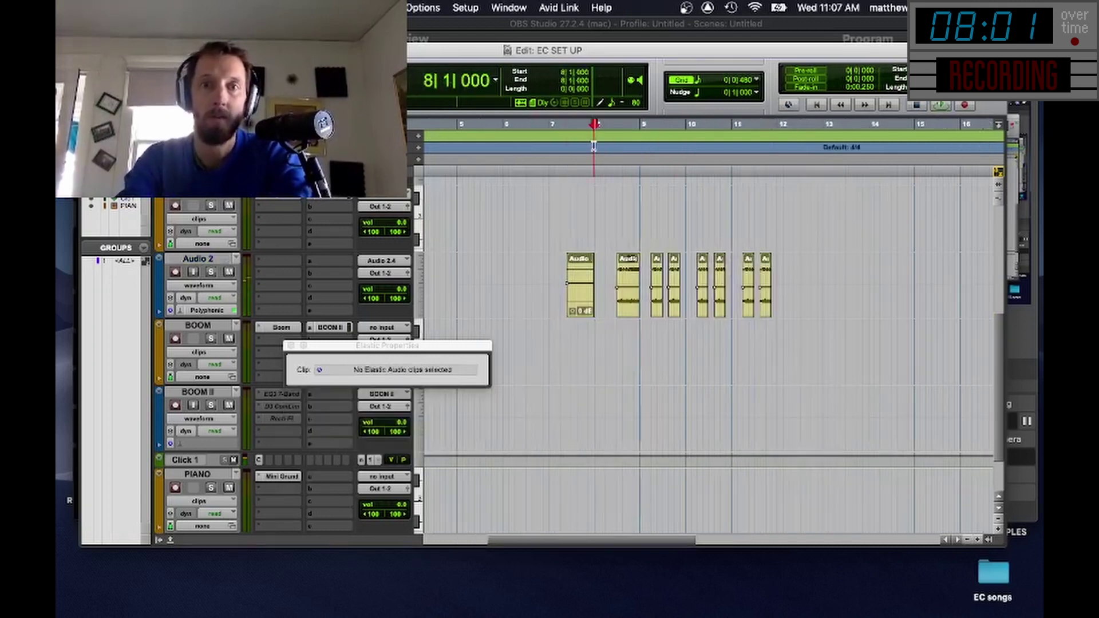
key("space")
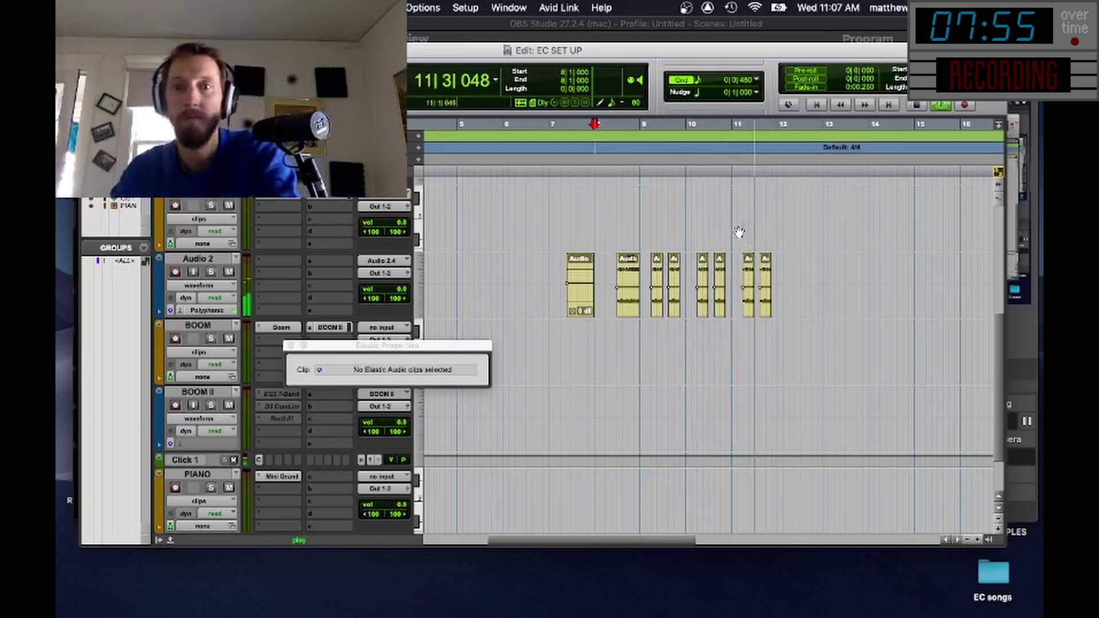
key("super+bracketright")
key("space")
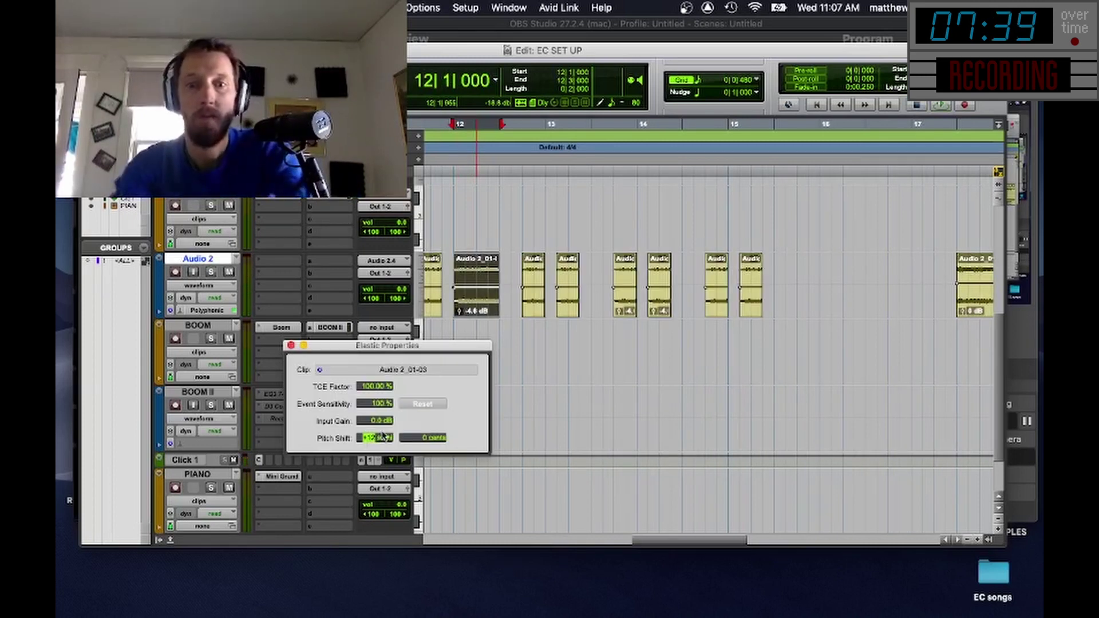
Change the pitch shift of the six short clips from 12|4|000 and play back from 12|1|480.
left_click(690, 192)
key("space")
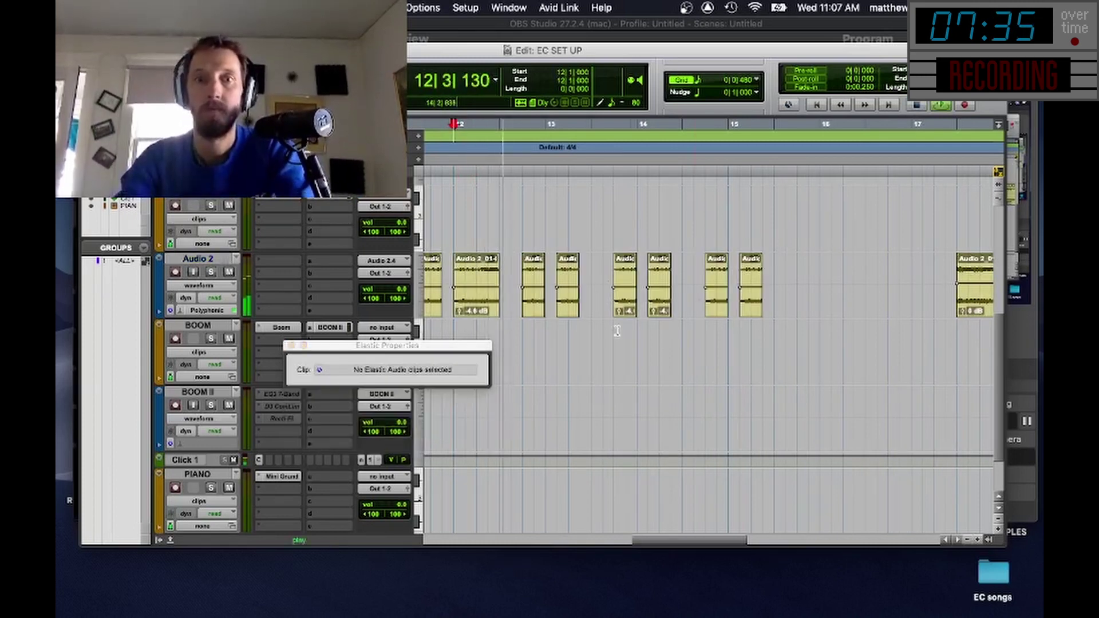
left_click(533, 286)
left_click(756, 310, "shift")
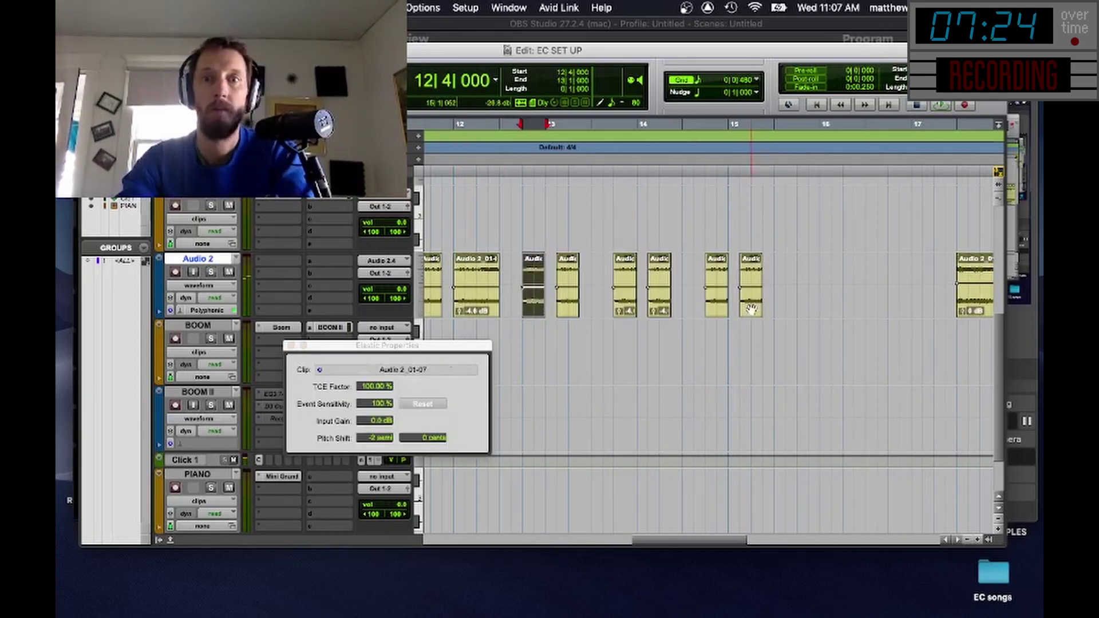
left_click(369, 439)
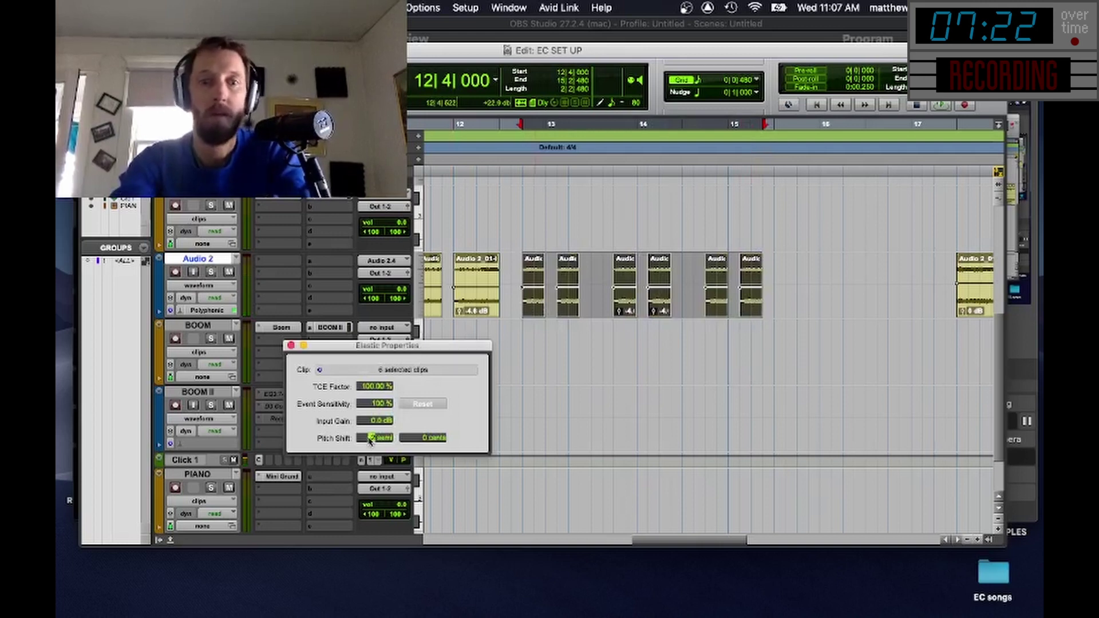
left_click(464, 123)
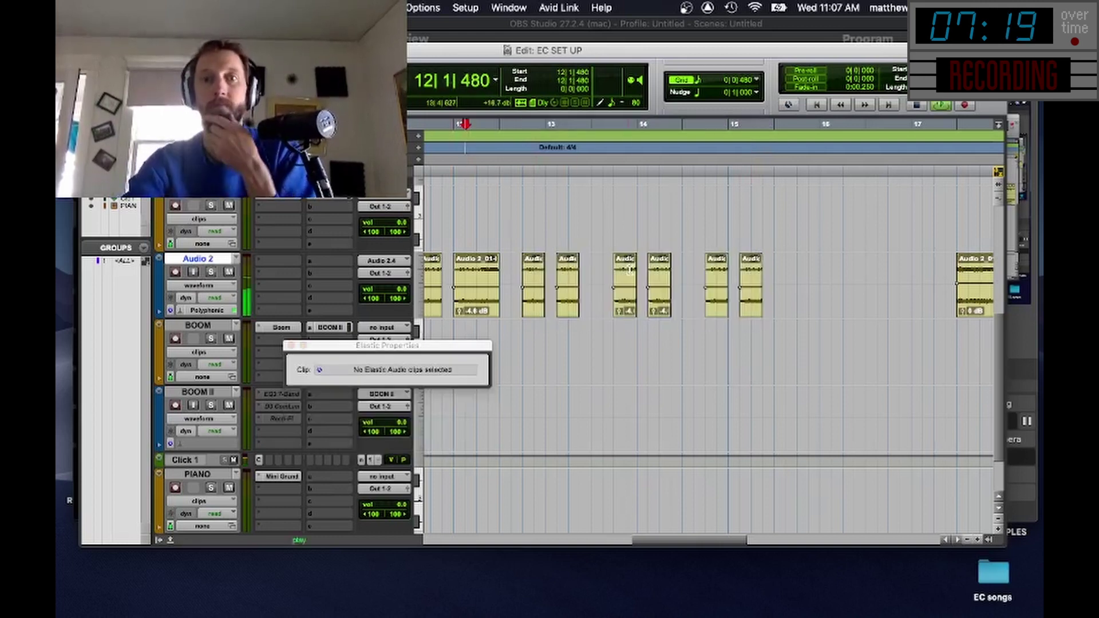
key("space")
Paste a copy of the seven-clip pattern at 15|4|000 on Audio 2.
key("super+bracketleft")
key("super+bracketleft")
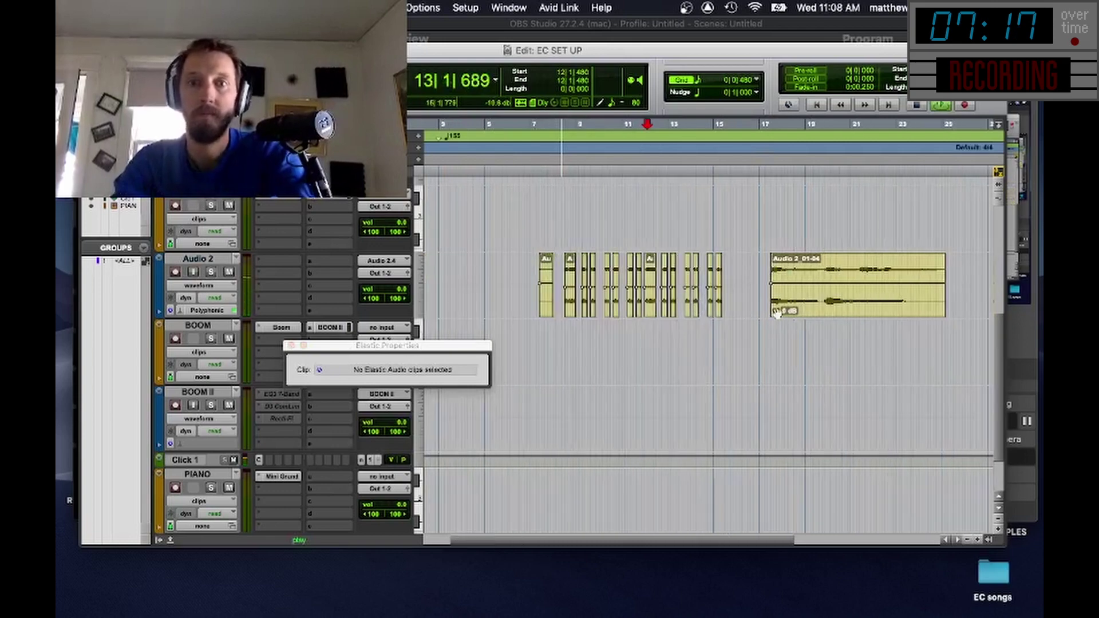
left_click(784, 312)
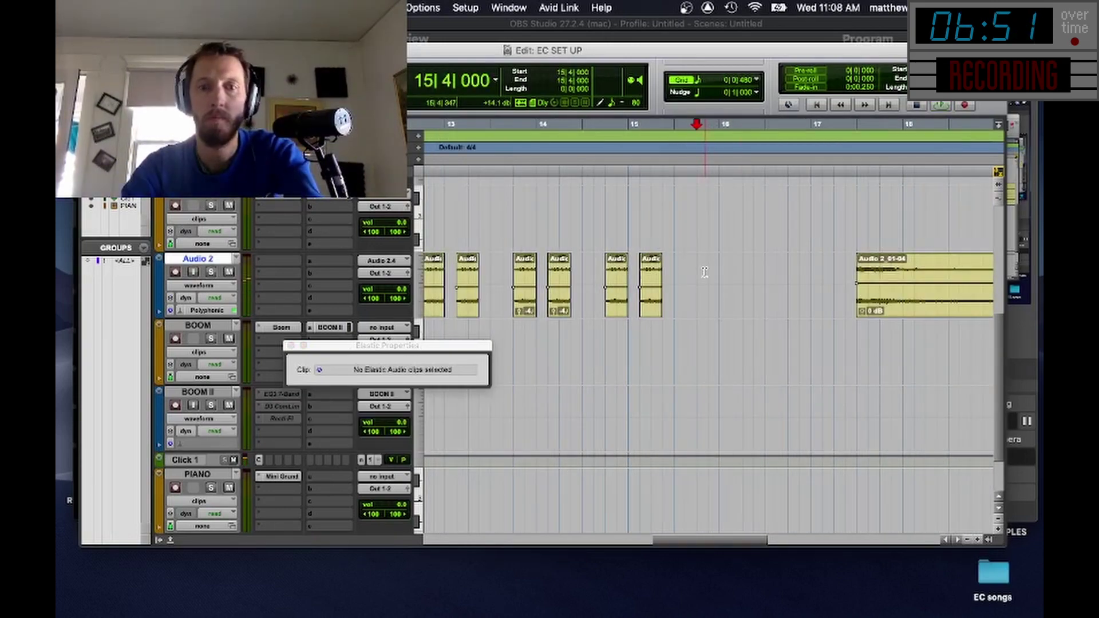
key("super+v")
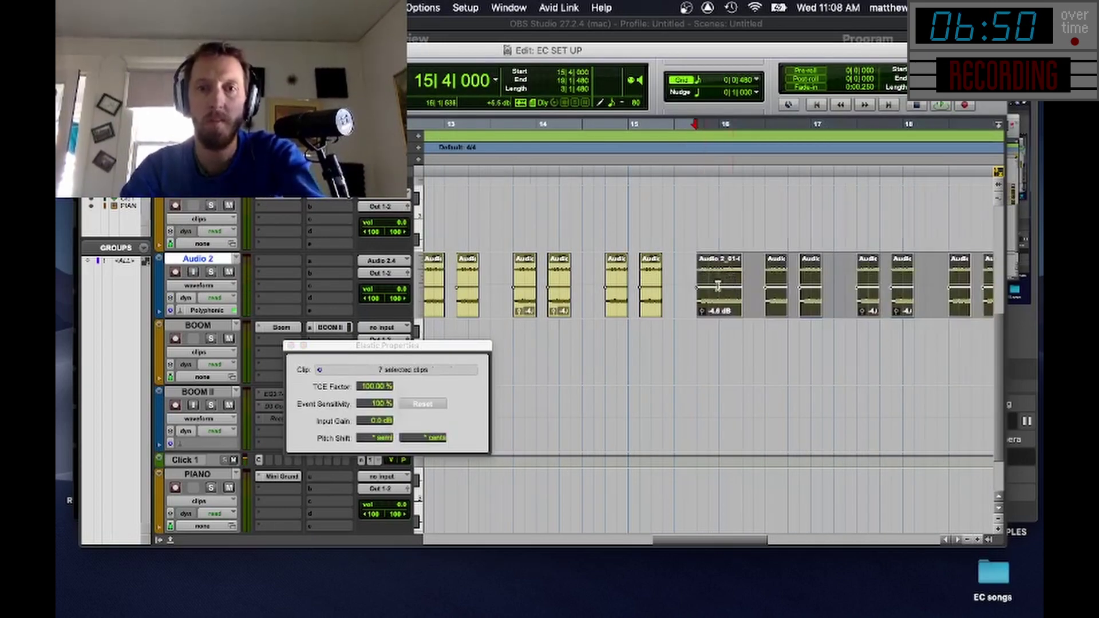
Move the long clip at the end of Audio 2 to 24|3|000 to clear space for more copies.
key("super+bracketleft")
key("super+bracketleft")
key("super+v")
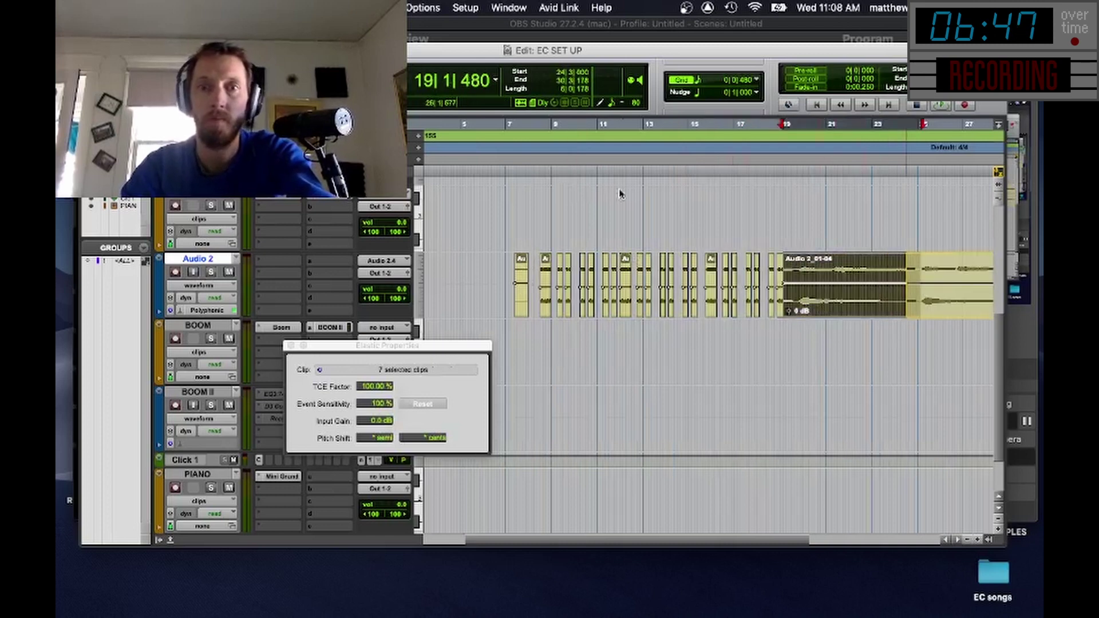
key("super+z")
Play the pattern back from 8|2|480 and extend it on Audio 2 with further copies from 19|3|000.
key("super+bracketright")
key("super+bracketright")
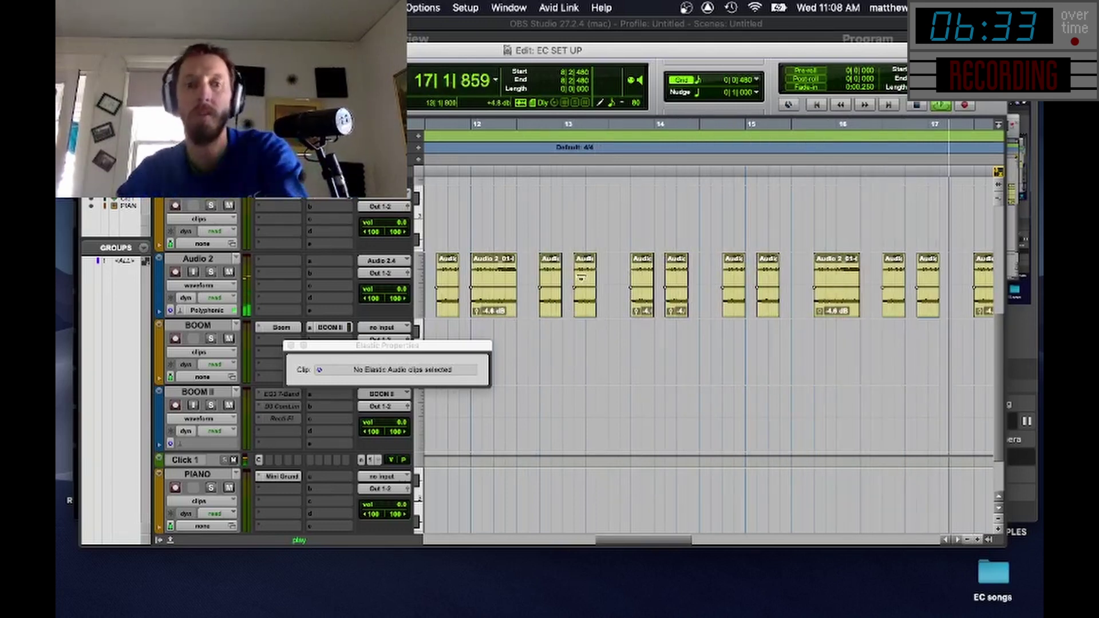
key("super+bracketleft")
key("super+bracketleft")
key("super+bracketright")
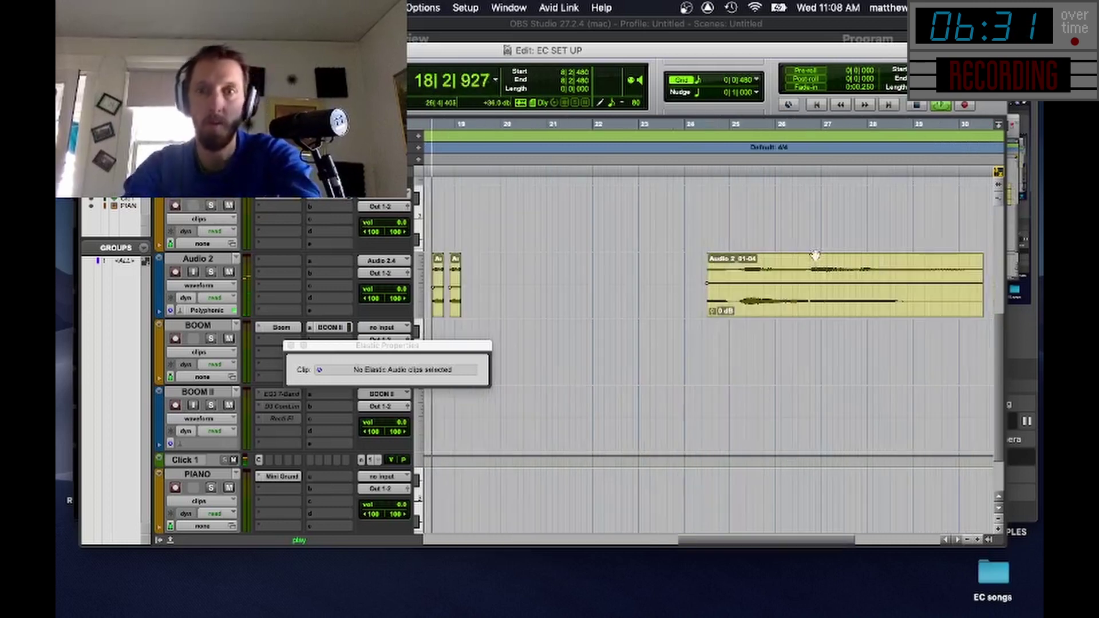
left_click(474, 269)
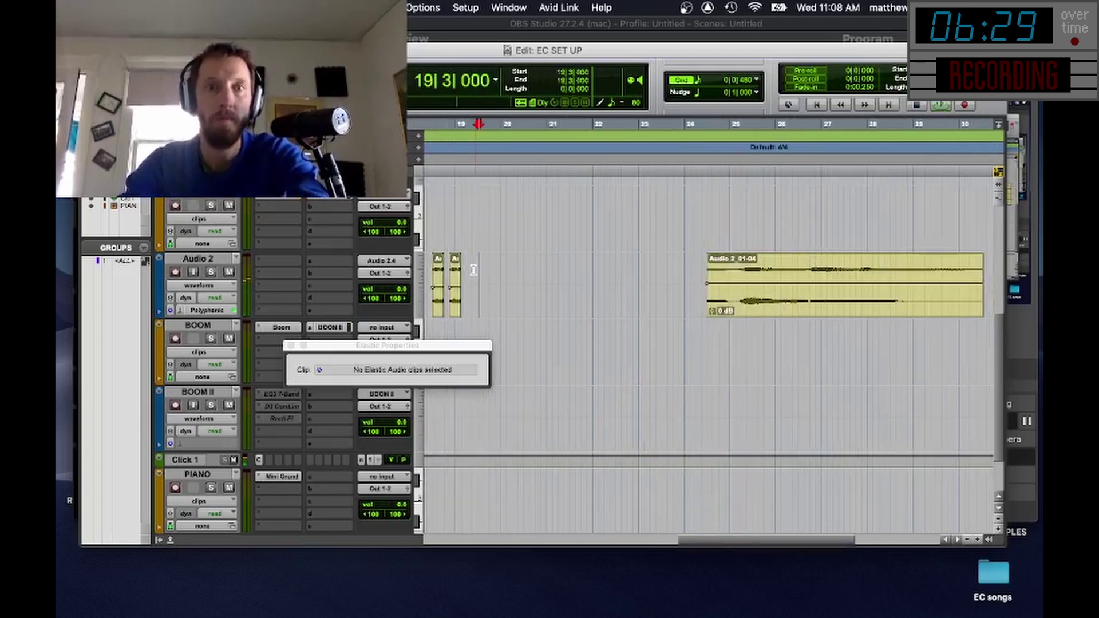
left_click_drag(475, 267, 629, 276)
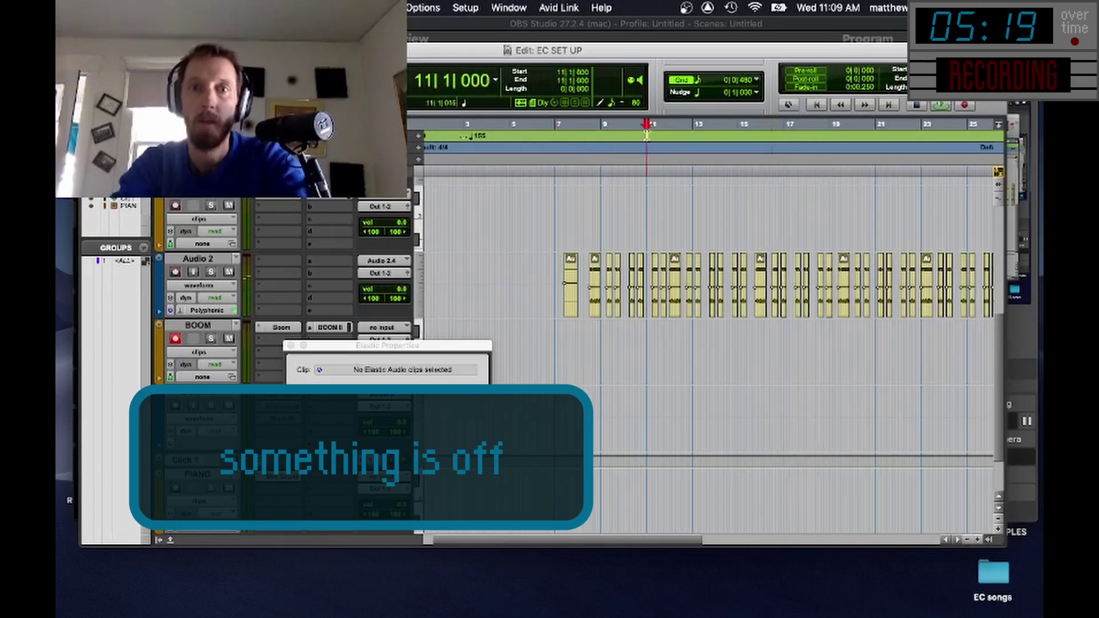
Shift the clip starting at 12|1|000 on Audio 2 slightly forward on the timeline to correct the pattern's timing.
key("super+bracketright")
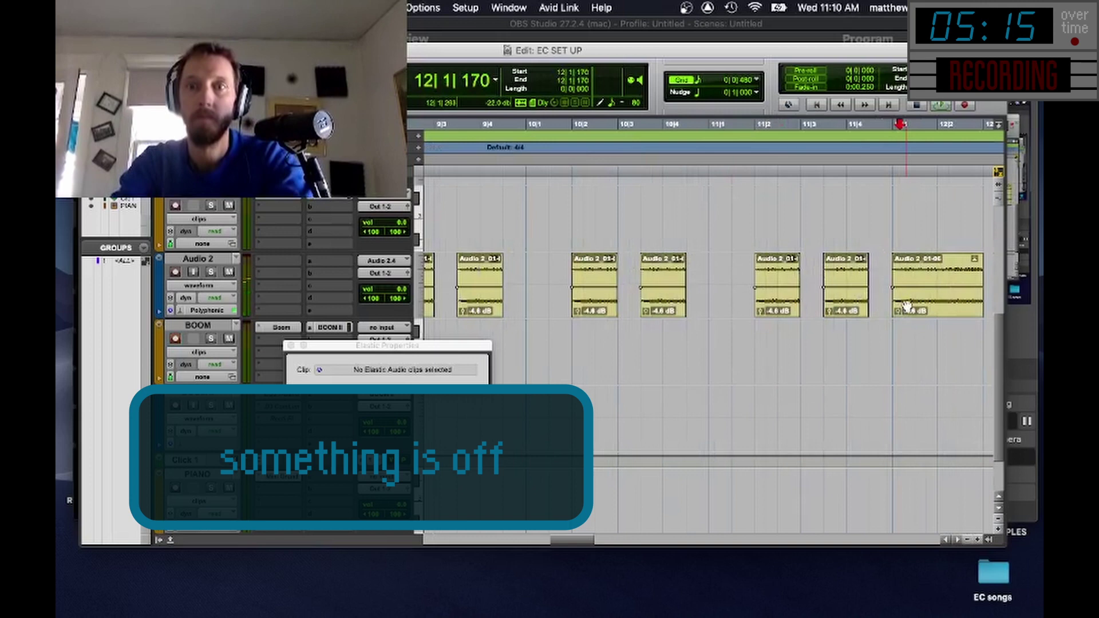
left_click(906, 306)
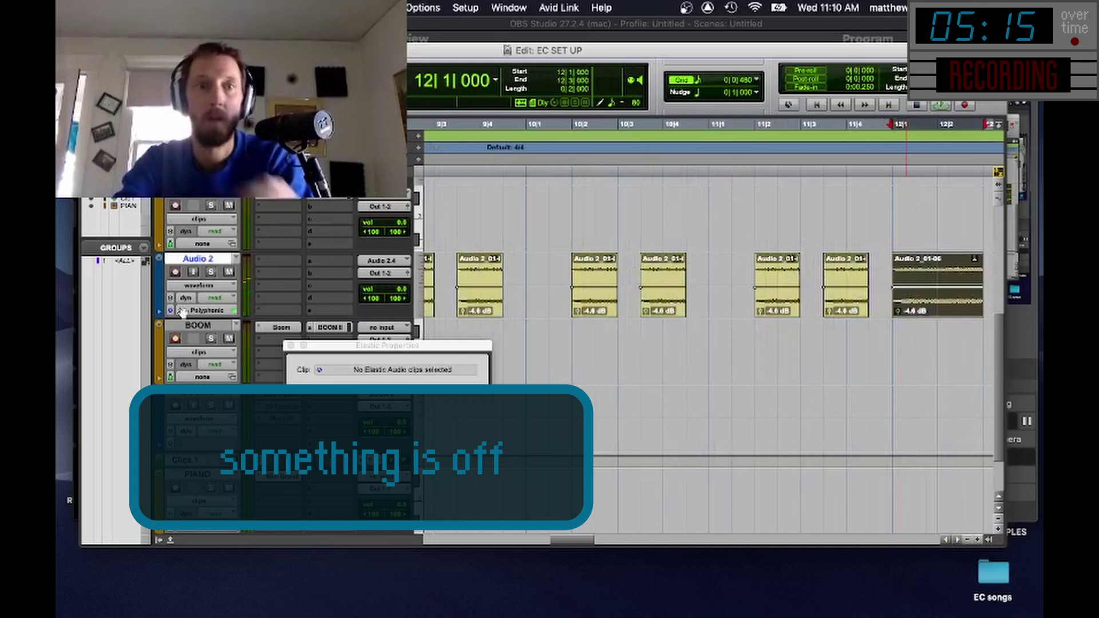
left_click_drag(938, 311, 963, 309)
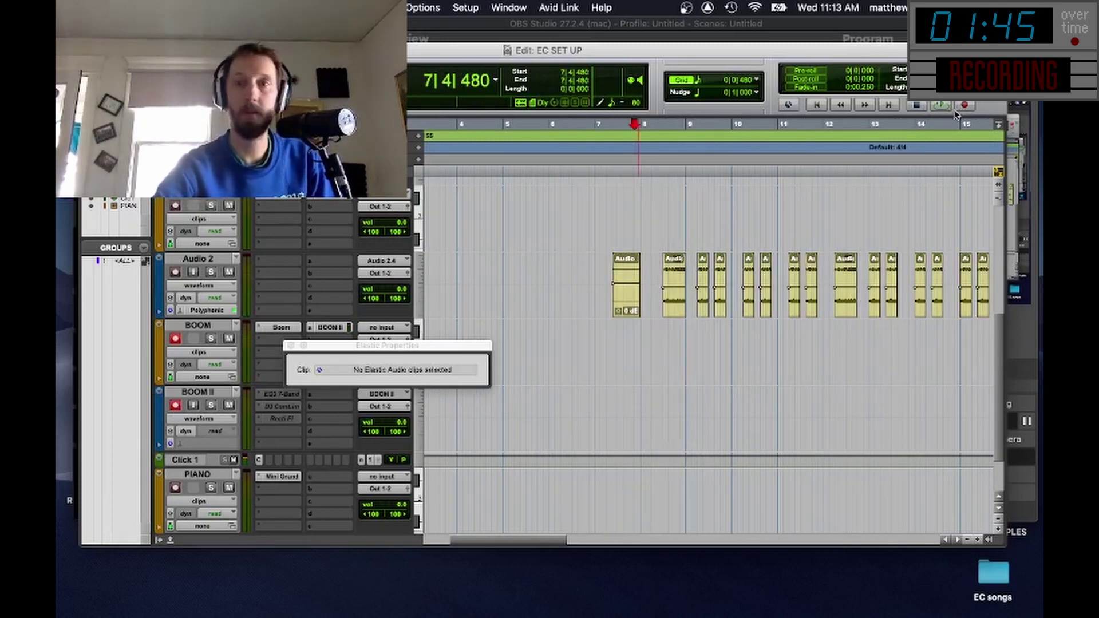
Record the Boom drum part onto the BOOM and BOOM II tracks from 7|4|480 to 49|3|650.
left_click(965, 106)
left_click(942, 106)
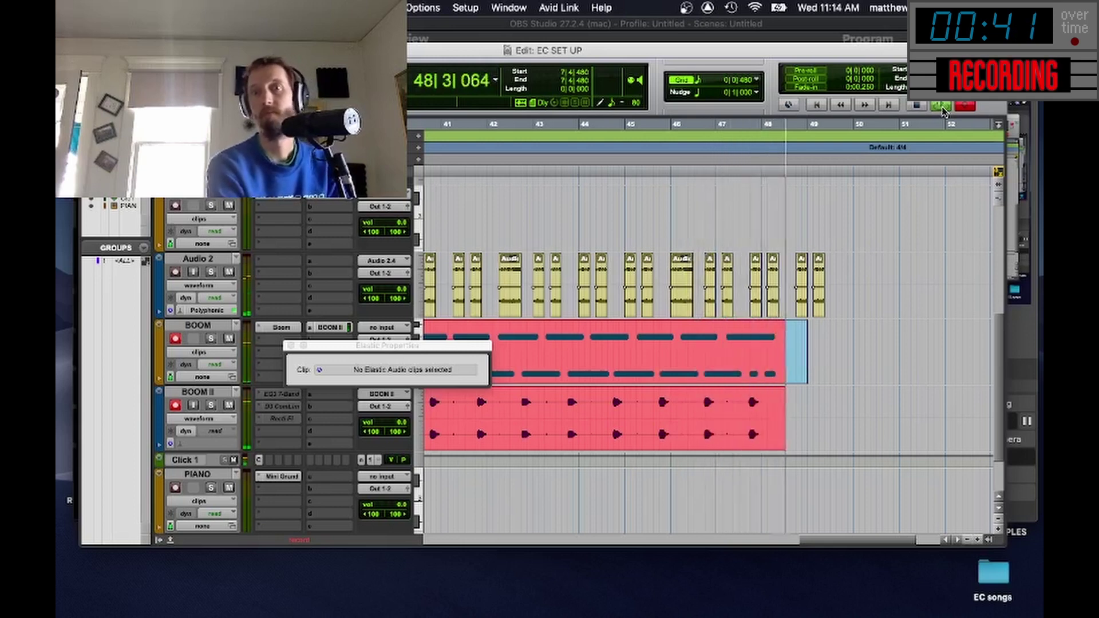
key("space")
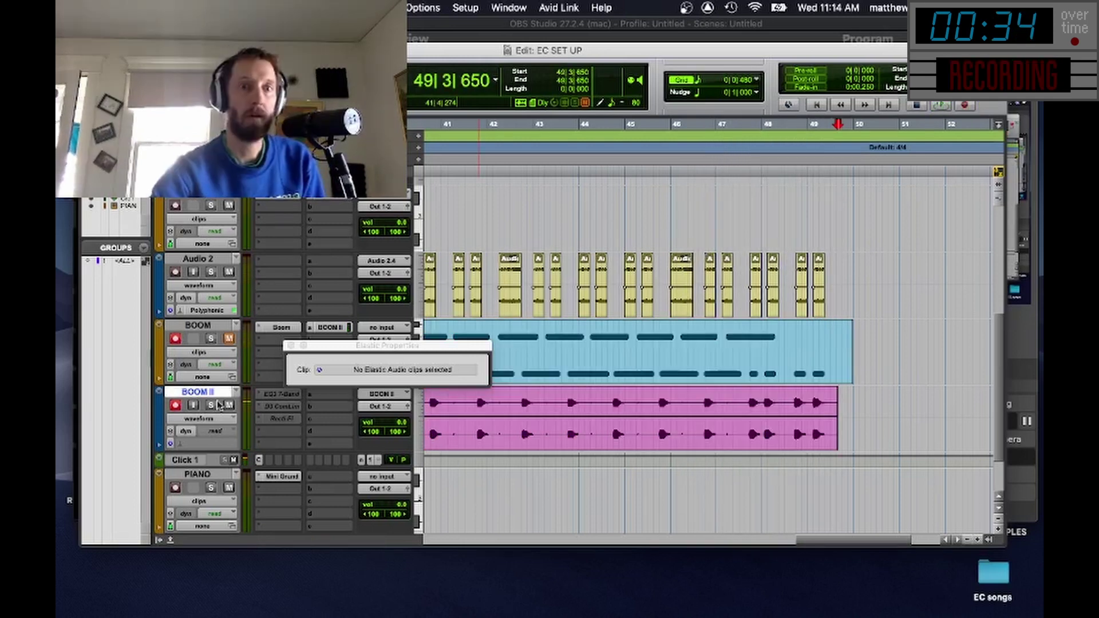
Activate the inactive EQ3 7-Band, D3 CL and Recti-Fi inserts on the BOOM II track.
left_click(285, 396)
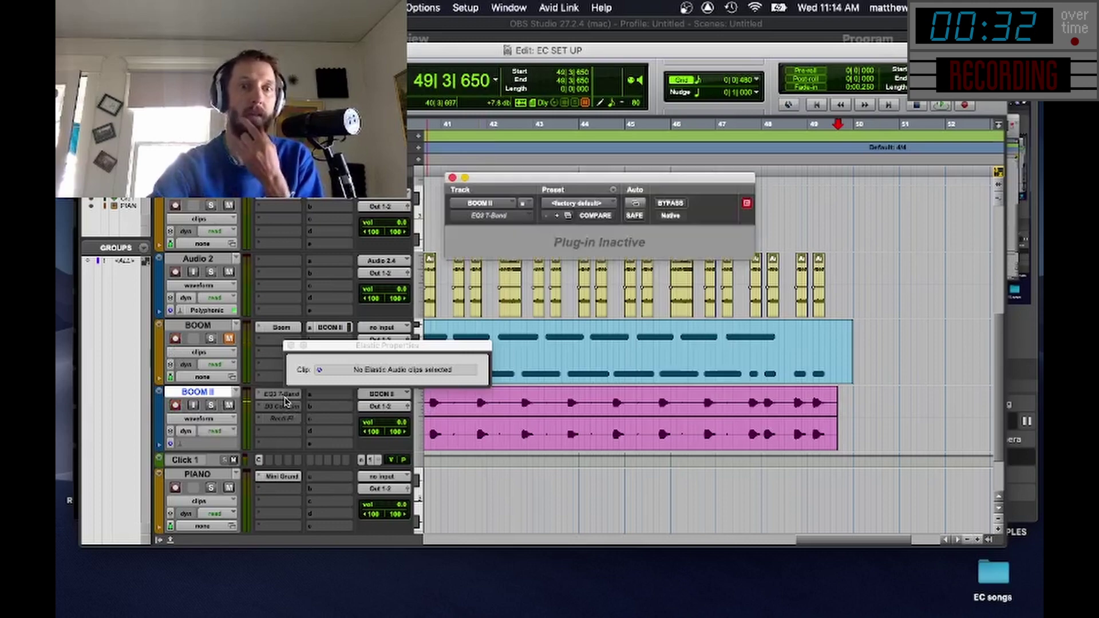
right_click(284, 399)
left_click(276, 418)
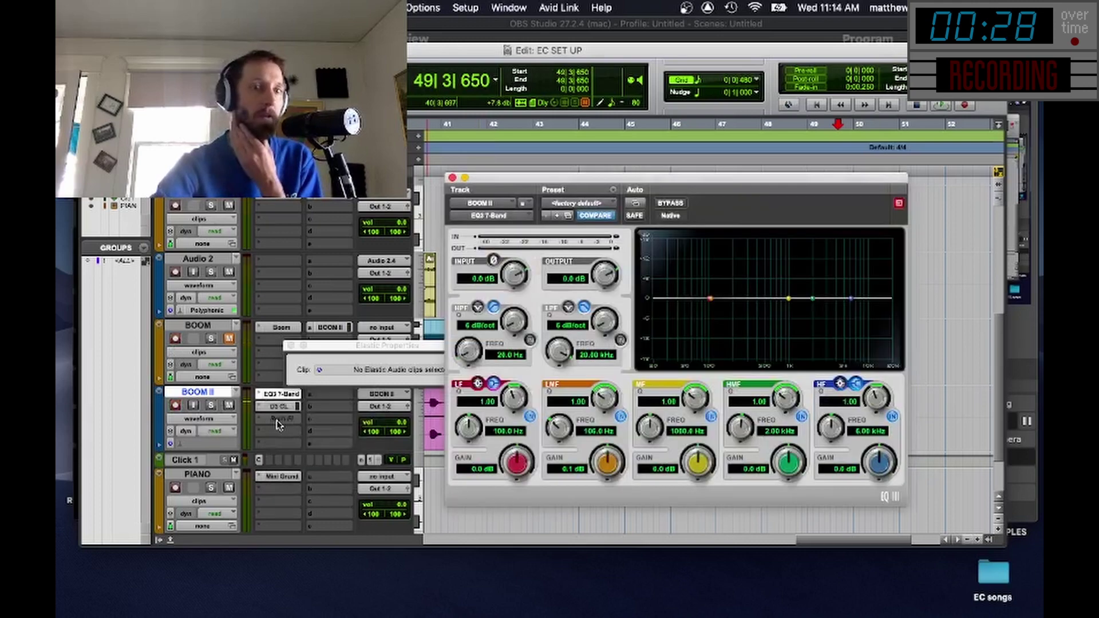
right_click(277, 423)
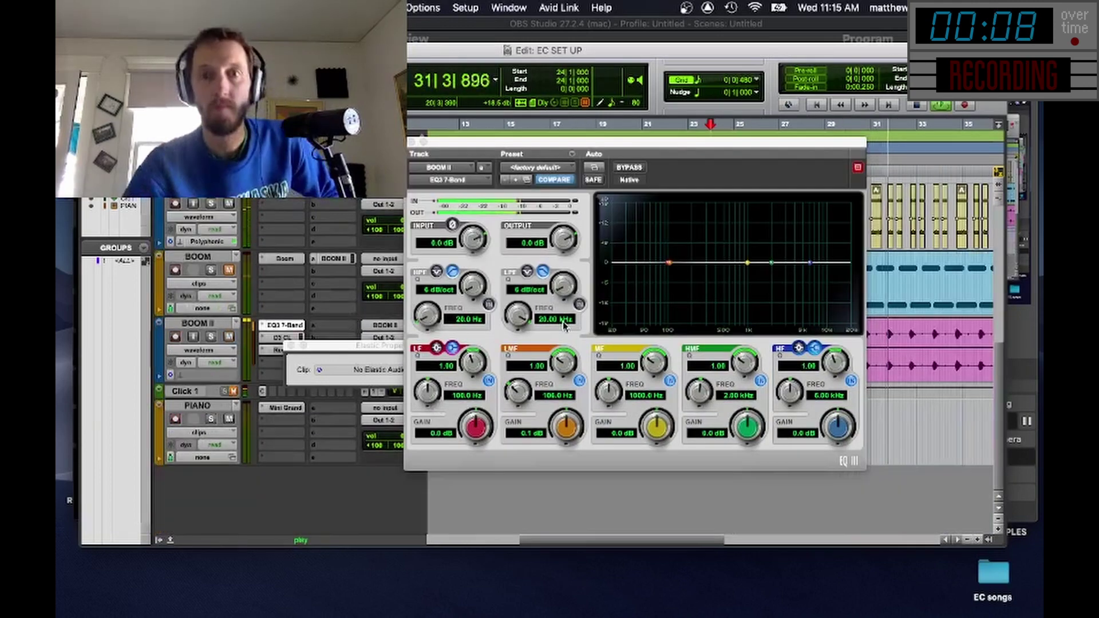
In BOOM II's EQ3 7-Band, set the LMF gain to 5.7 dB and the LF band to -0.9 dB at 56.1 Hz.
mouse_move(669, 263)
left_mouse_down()
mouse_move(670, 245)
mouse_move(650, 270)
mouse_move(673, 247)
left_mouse_up()
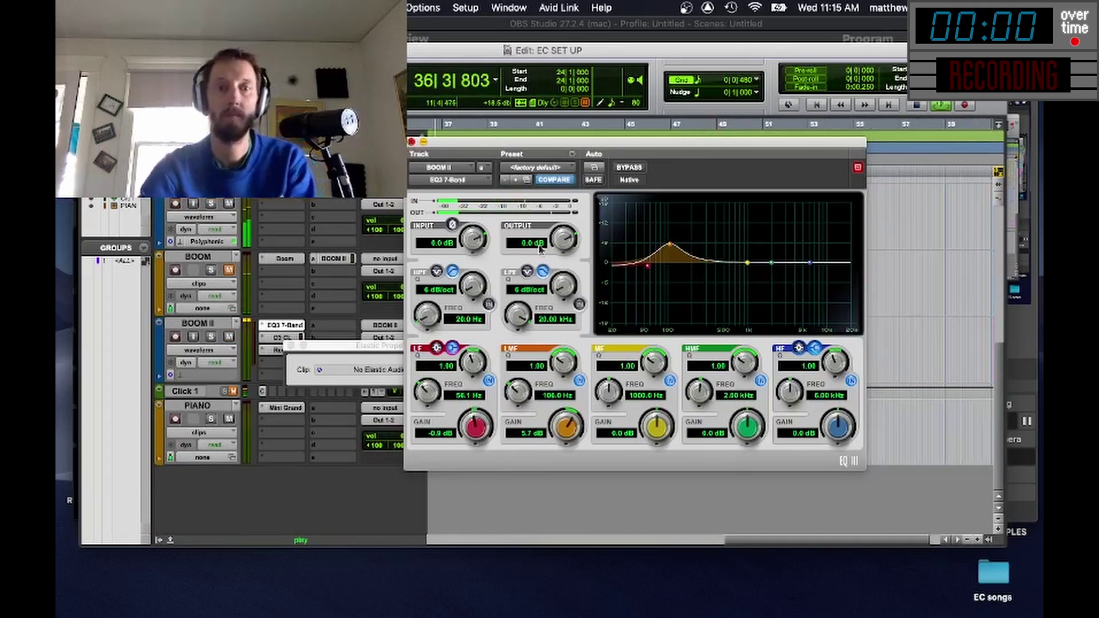
key("super+w")
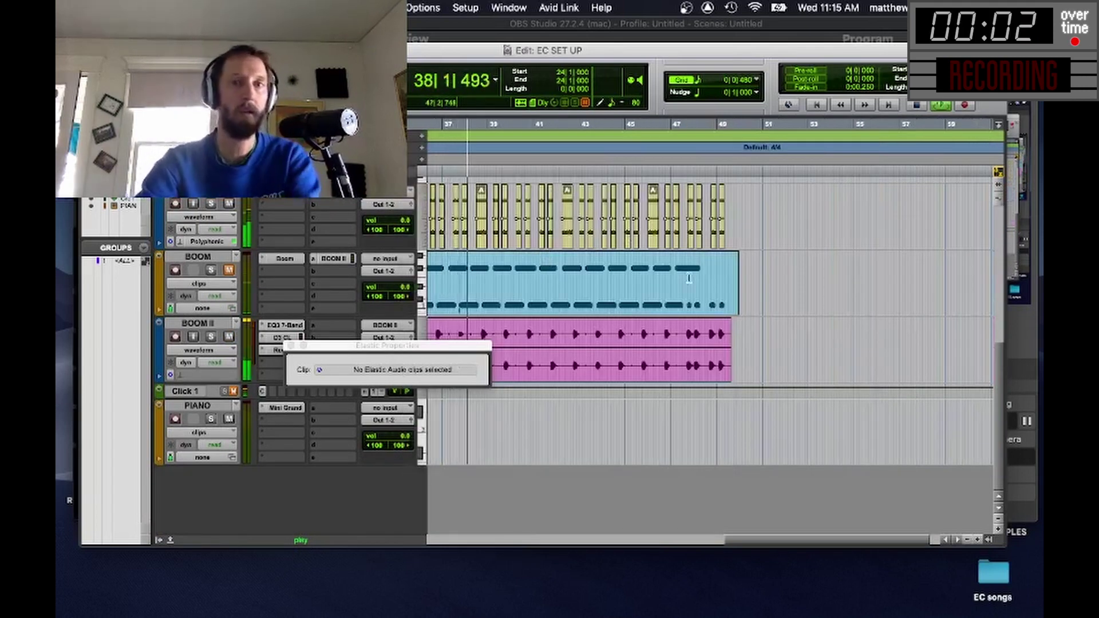
key("space")
Delete the recorded MIDI clip from the BOOM track.
key("super+bracketleft")
left_click(573, 298)
key("Delete")
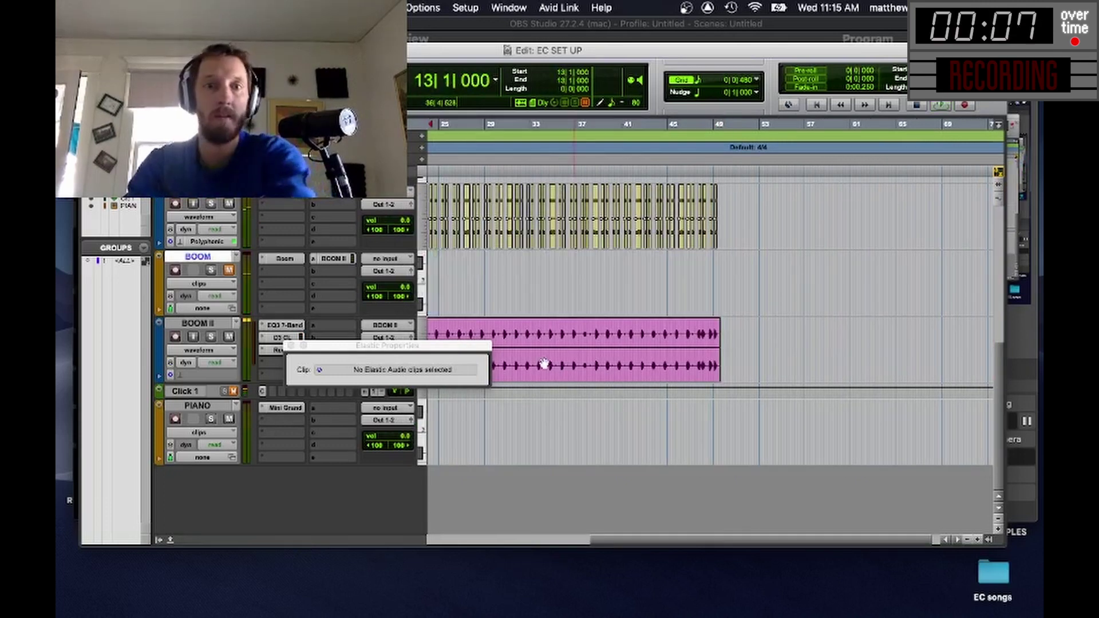
Duplicate the BOOM II track once with its playlists, automation, inserts, sends and group assignments, placed after the last selected track.
left_click(544, 364)
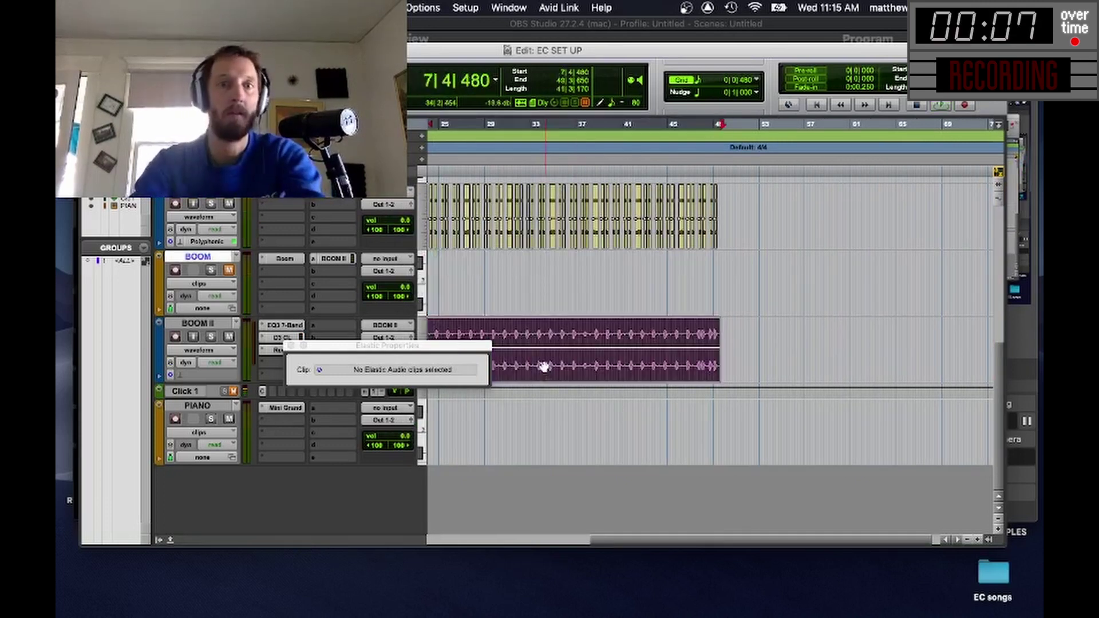
right_click(205, 325)
left_click(261, 494)
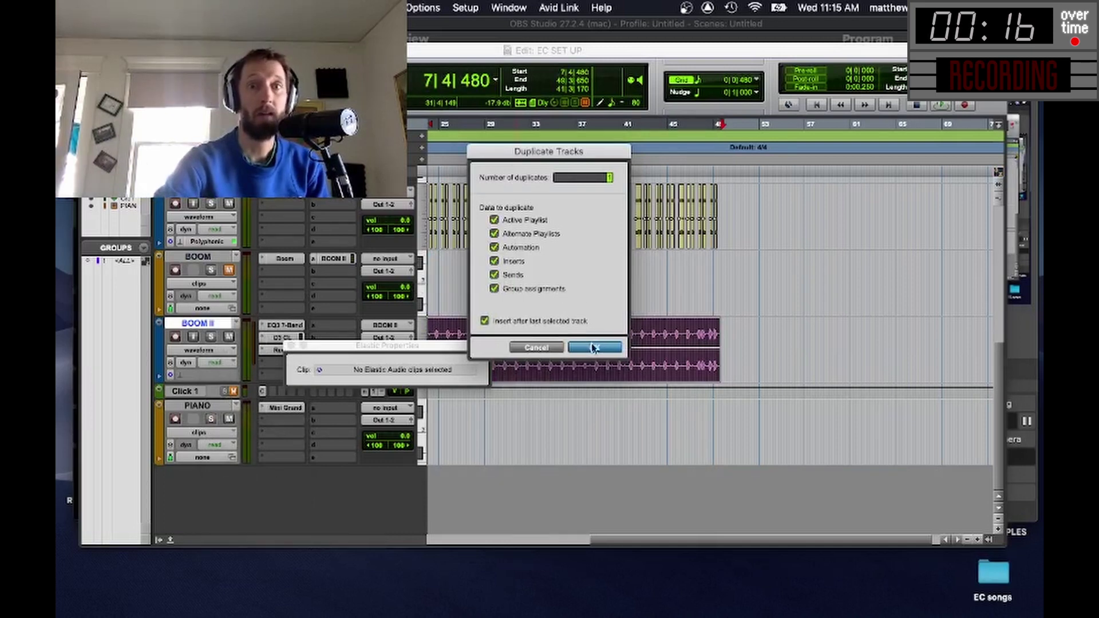
key("Return")
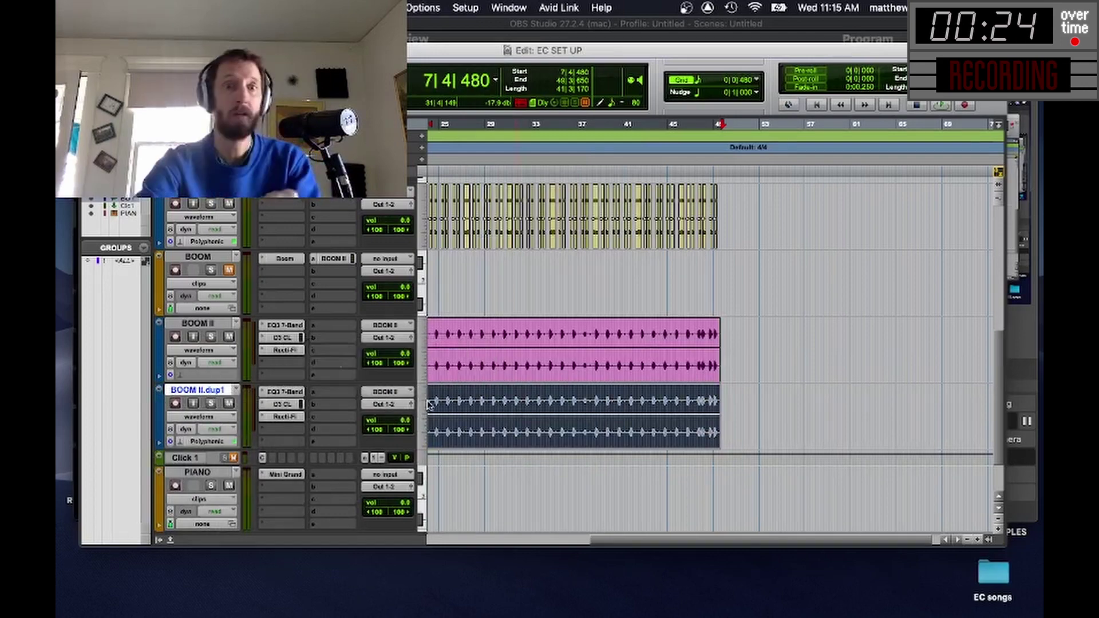
key("super+bracketleft")
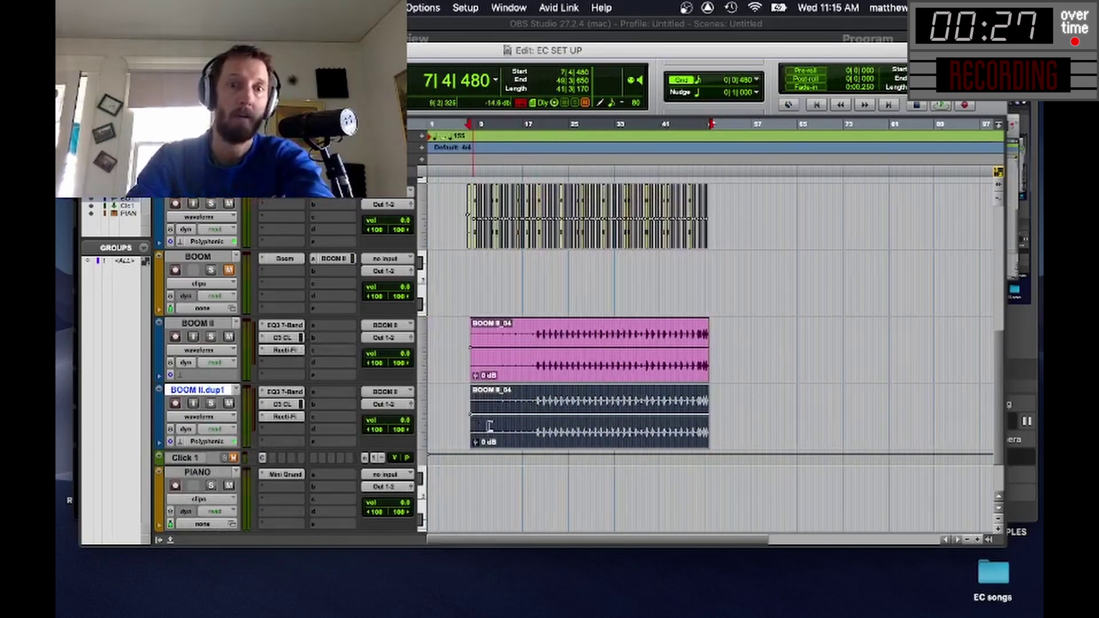
Trim the start of the BOOM II.dup1 clip to 32|3|000 and open its Elastic Properties.
left_click_drag(584, 424, 612, 424)
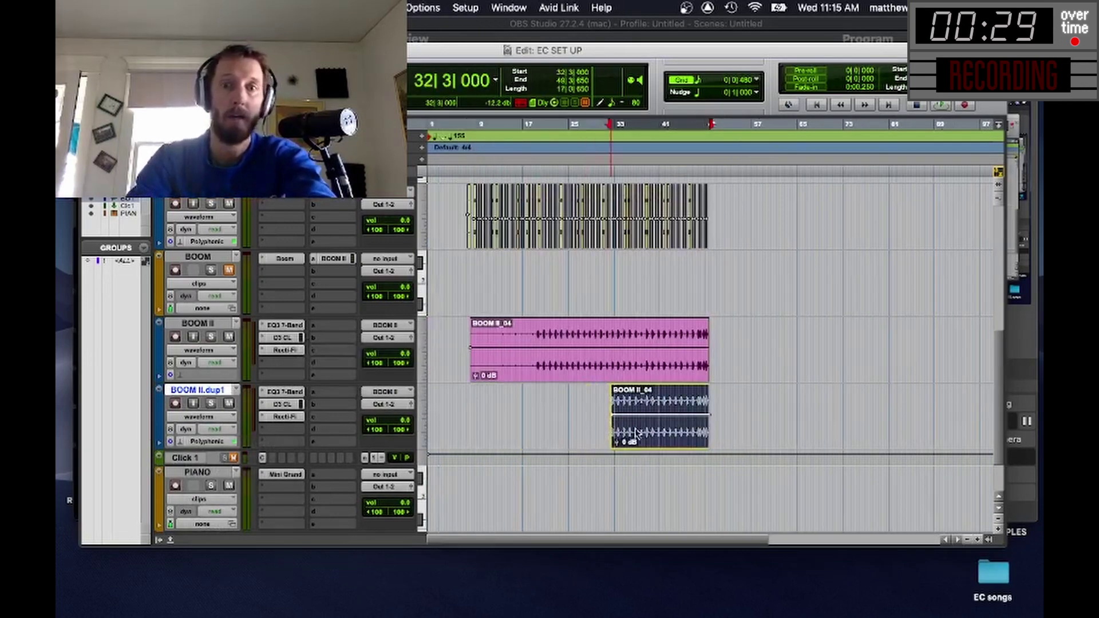
key("super+bracketright")
right_click(796, 442)
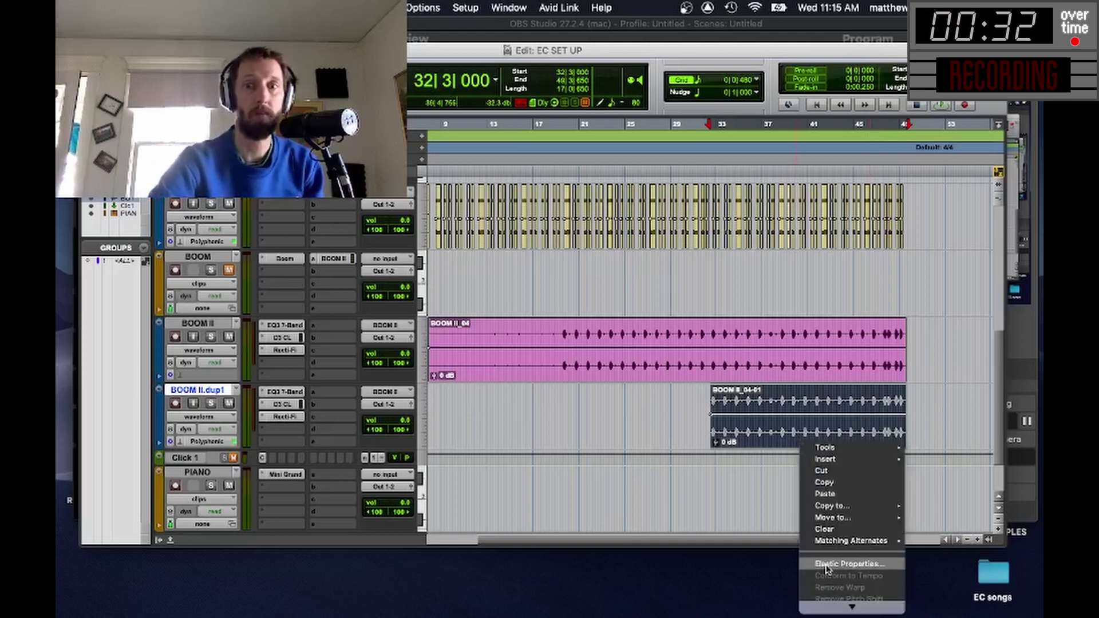
left_click(842, 582)
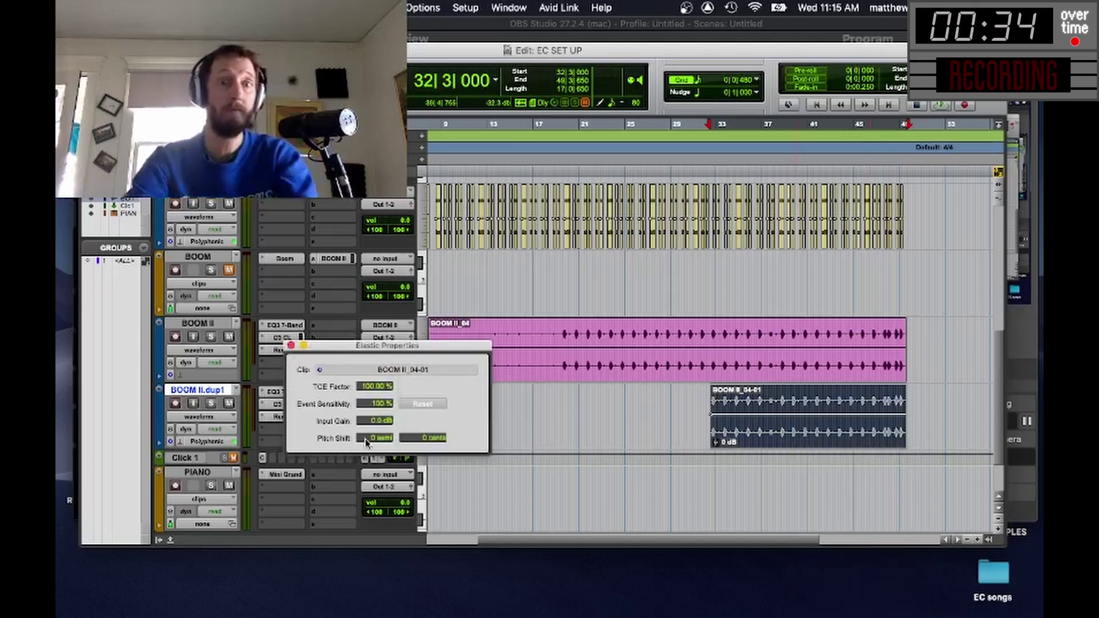
Play the trimmed BOOM II.dup1 clip with the mix and lower its clip gain to -12.3 dB.
left_click(736, 441)
key("space")
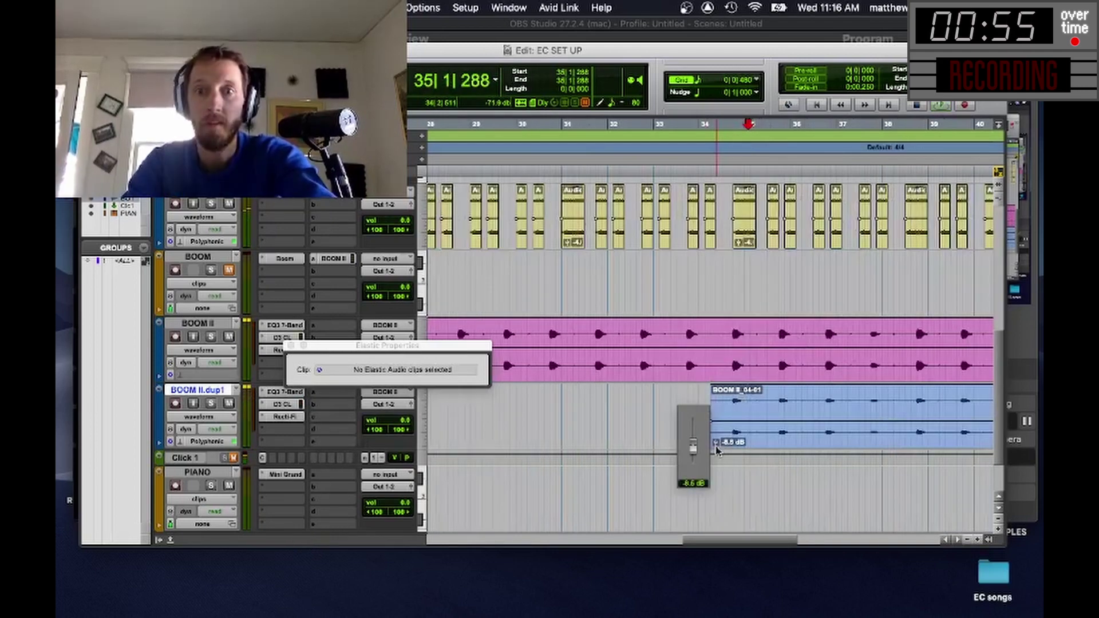
left_click_drag(694, 441, 695, 438)
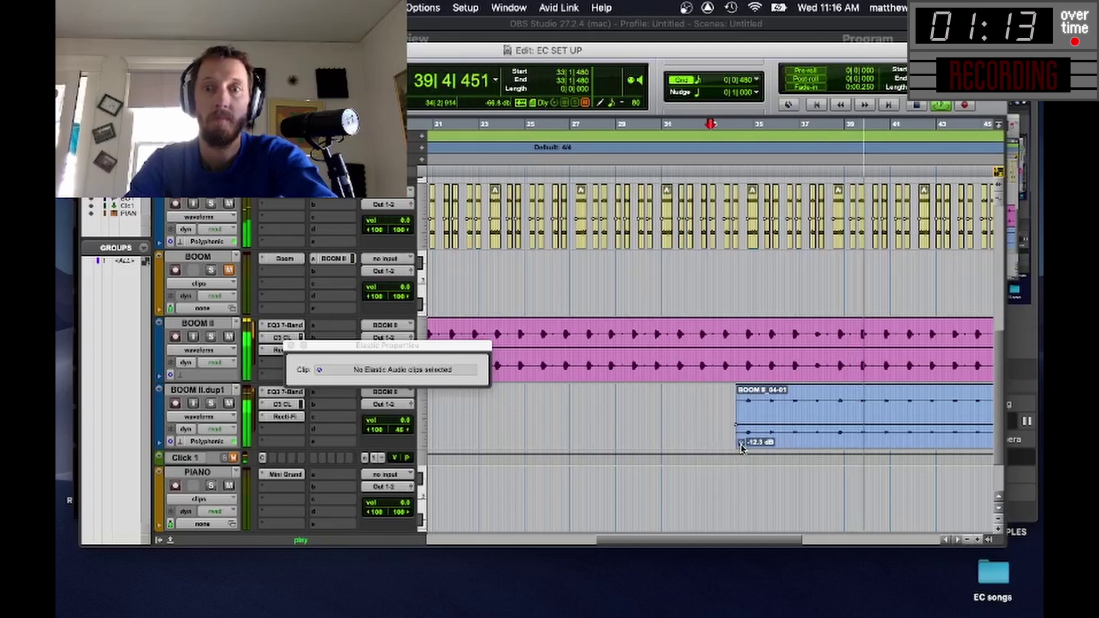
left_click_drag(740, 446, 741, 447)
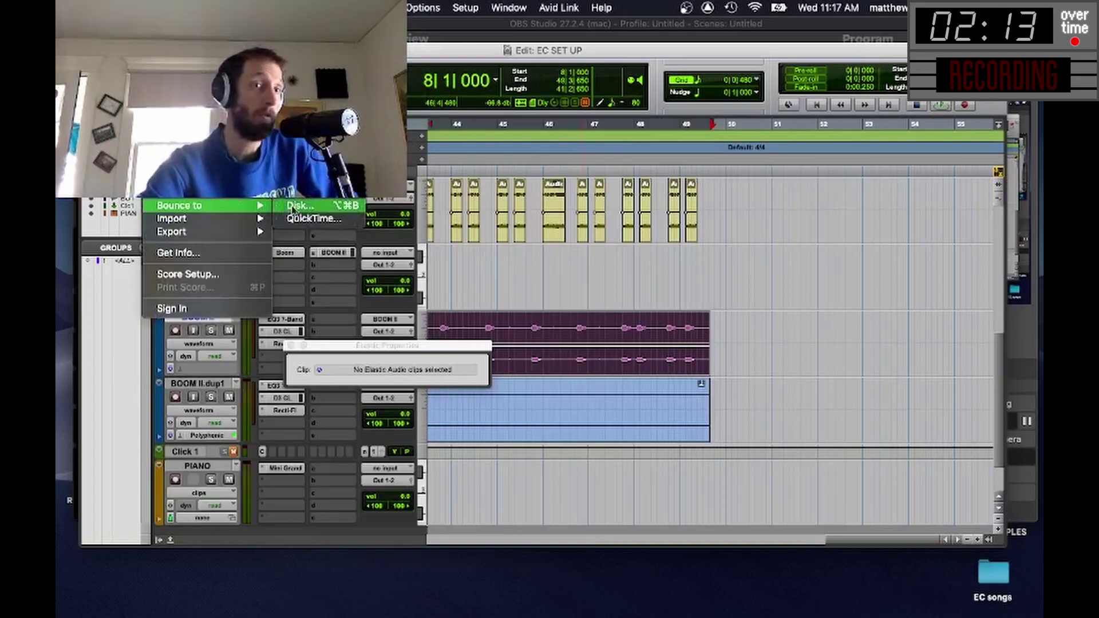
Open Bounce to Disk for the session range from 8|1|000 to 49|3|650.
left_click(293, 208)
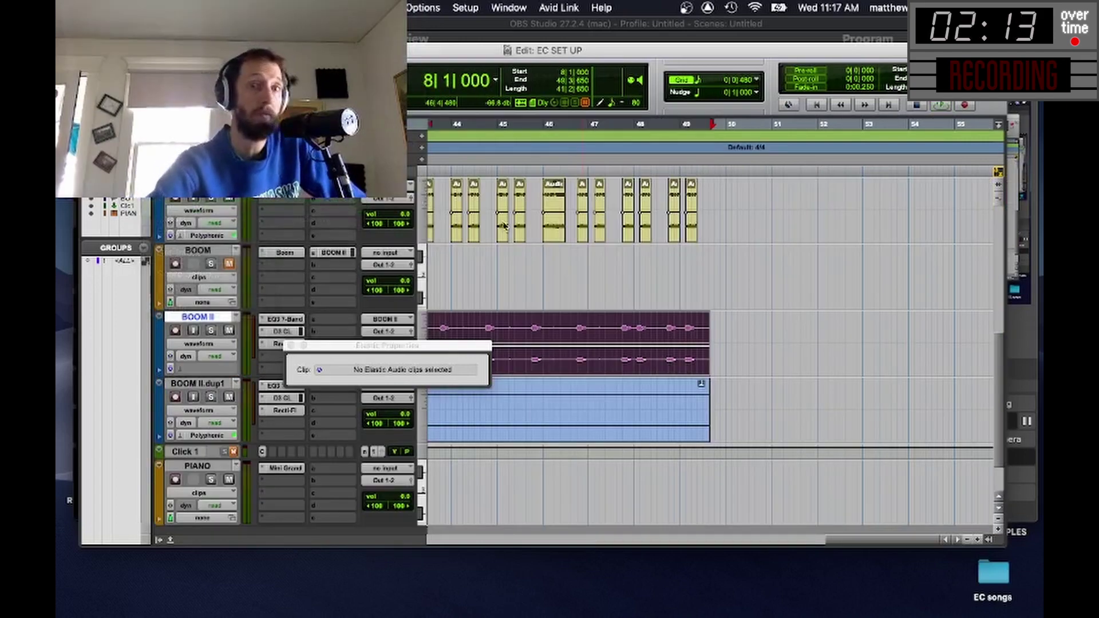
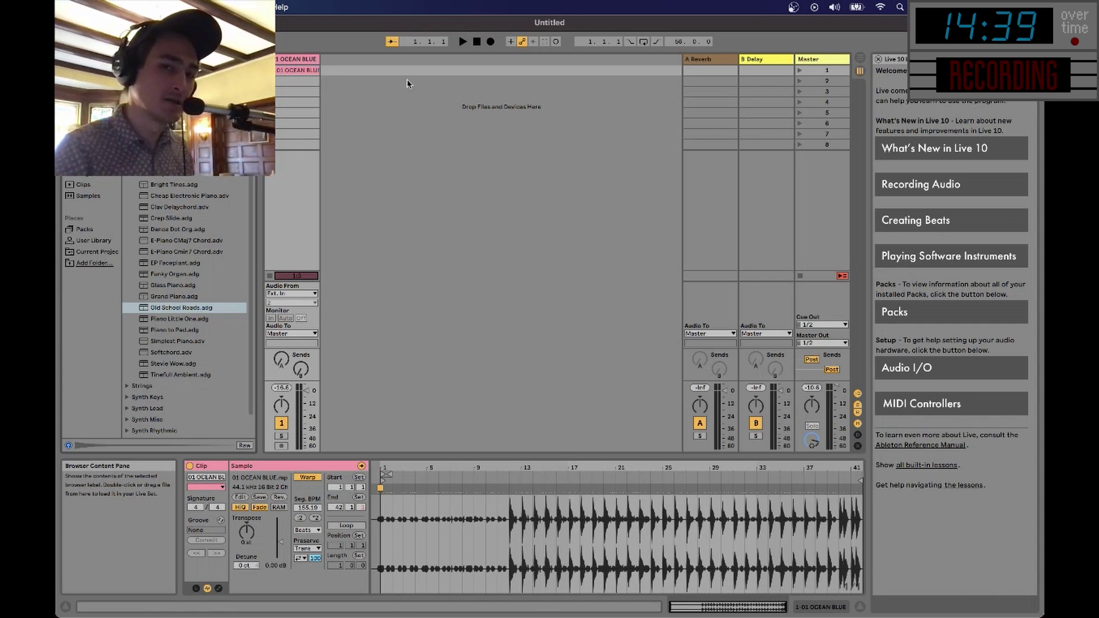
In Ableton Live, audition the Cheap Electronic Piano, Clav Delaychord, Crep Slide and Cave Talkers presets.
left_click(516, 73)
left_click(171, 196)
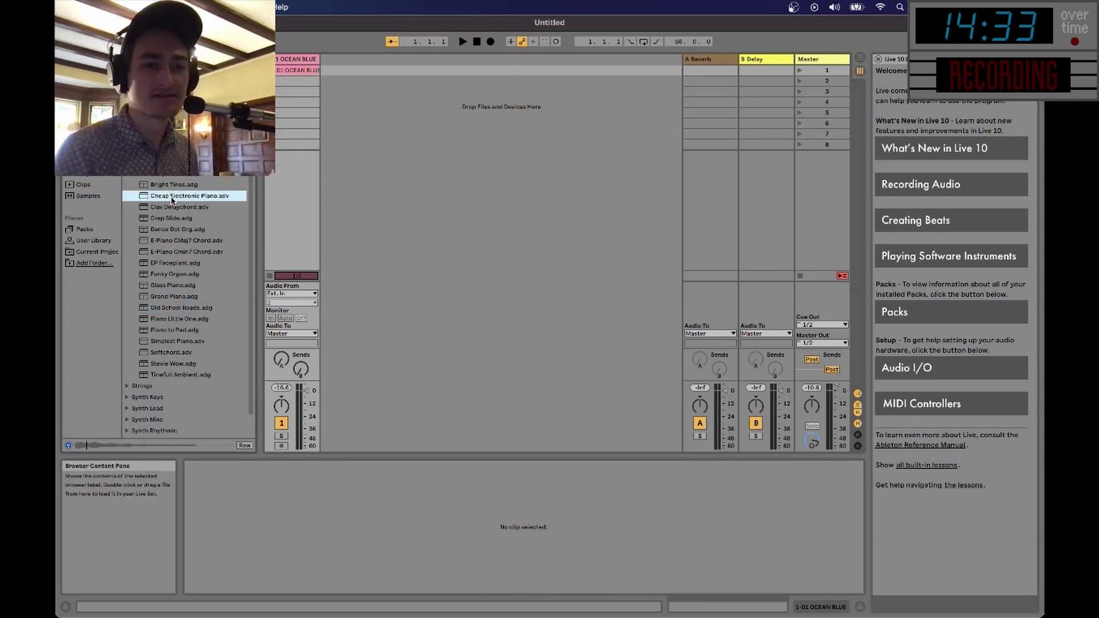
left_click(169, 209)
left_click(174, 220)
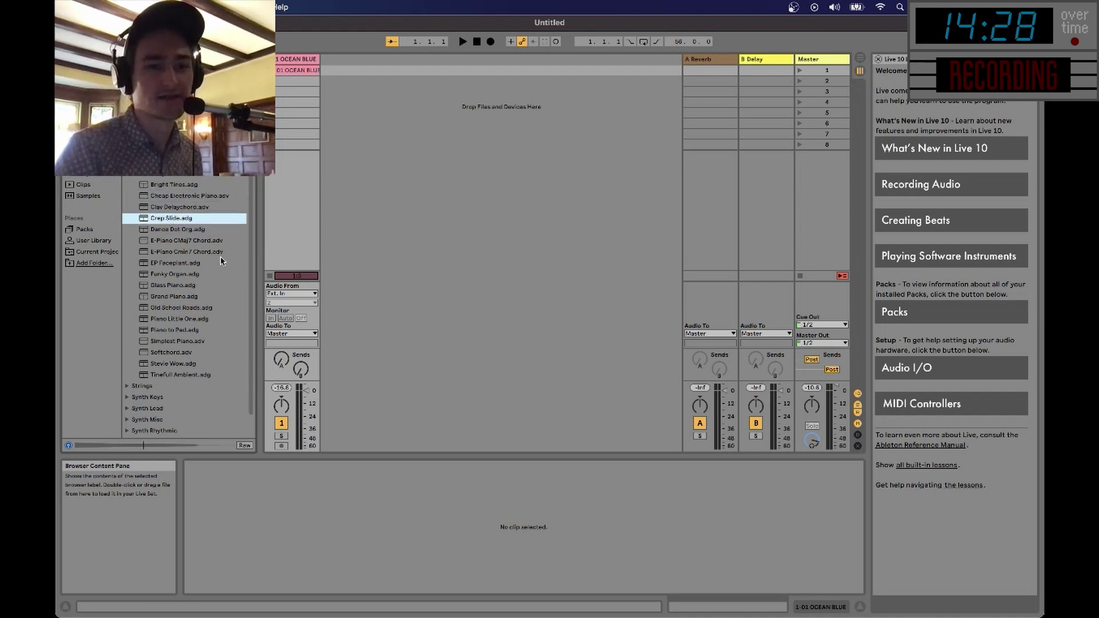
key("Left")
key("Left")
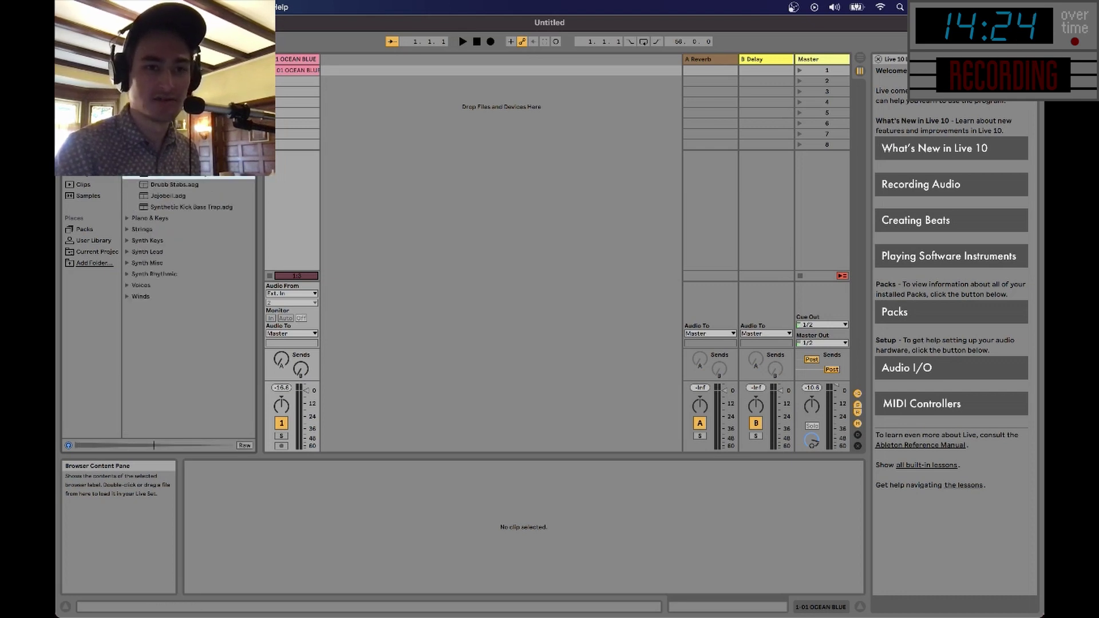
left_click(169, 186)
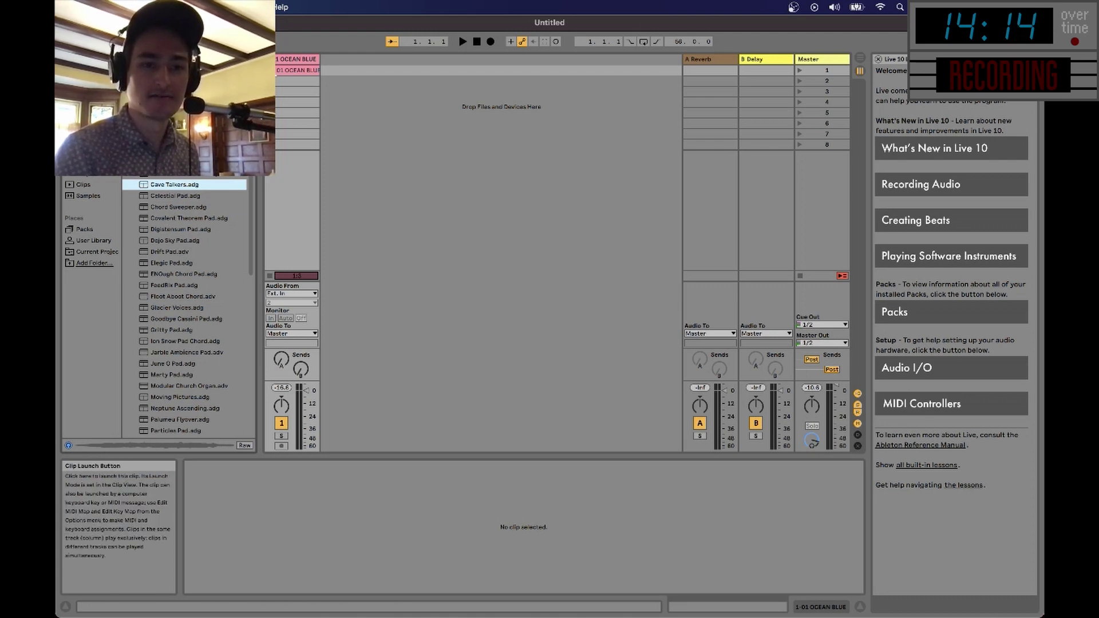
Play the OCEAN BLUE clip, duplicate it into the next slot and set the copy's start marker to bar 40.
left_click(279, 70)
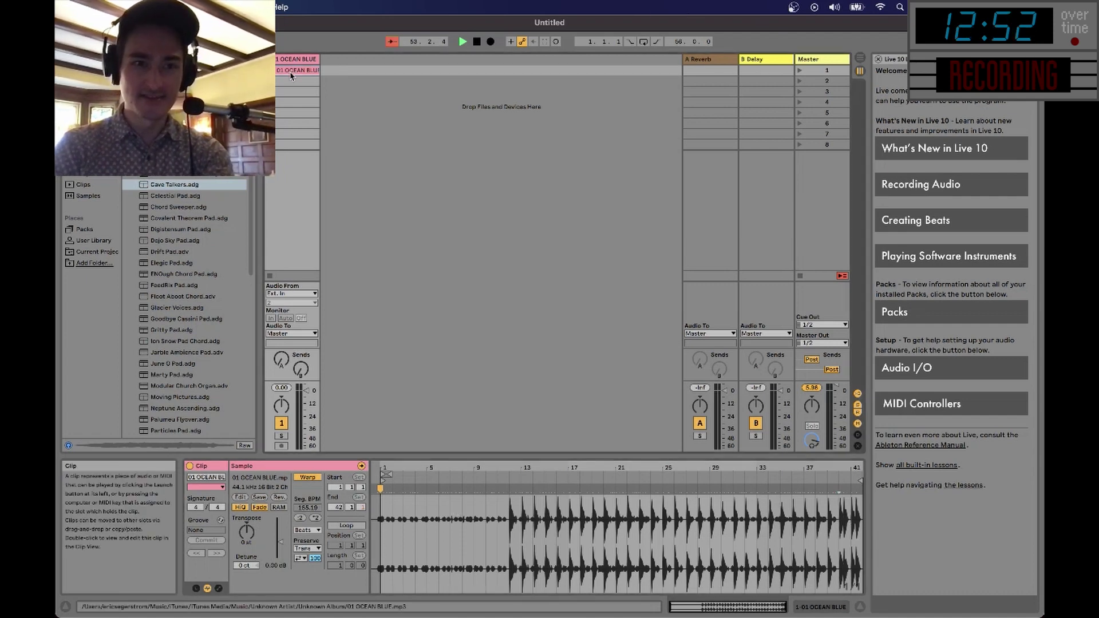
key("super+d")
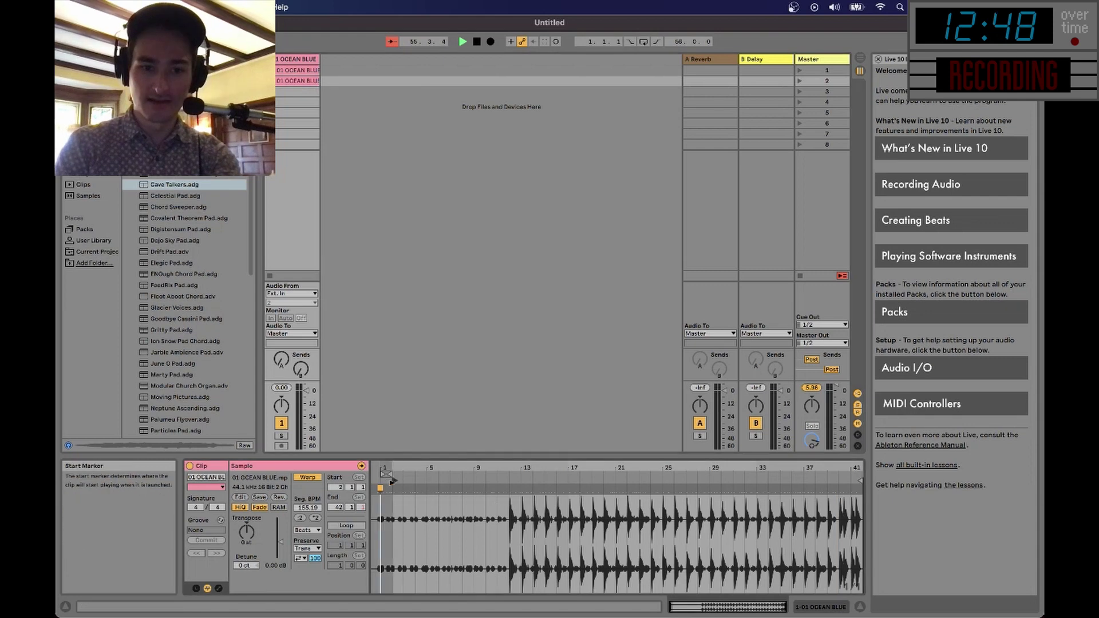
mouse_move(385, 480)
left_mouse_down()
mouse_move(856, 515)
mouse_move(838, 531)
left_mouse_up()
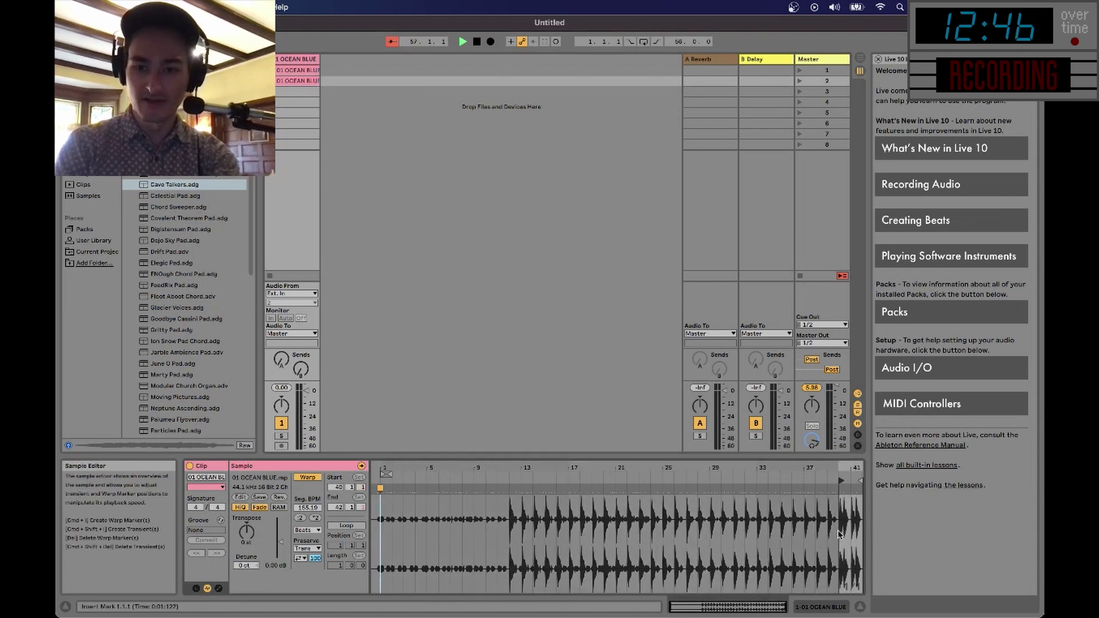
key("Return")
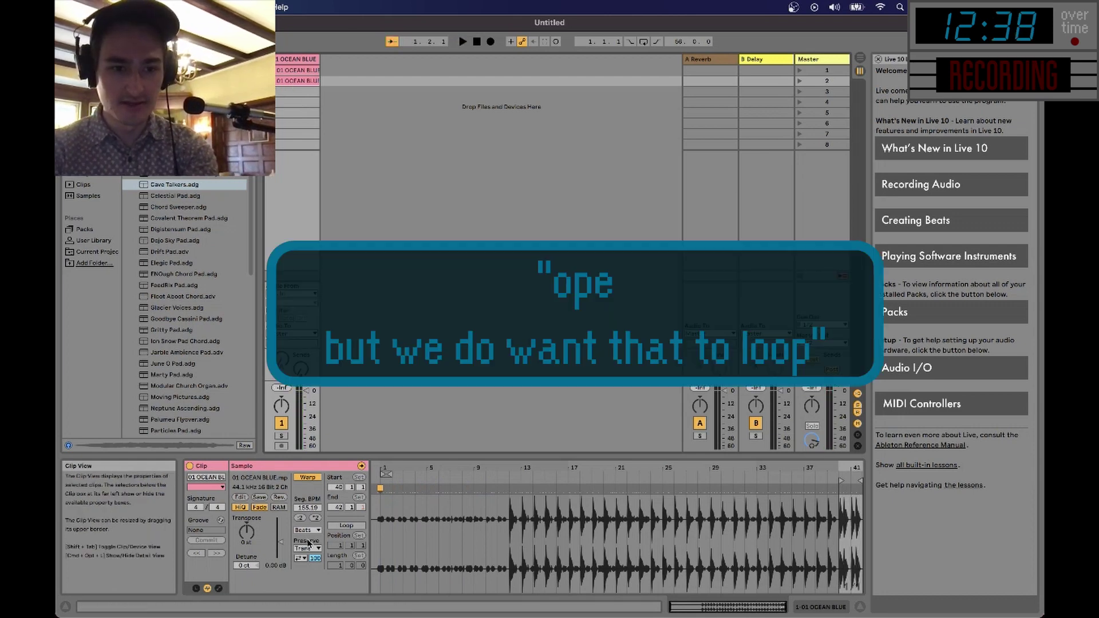
Turn on looping for the duplicated OCEAN BLUE clip, start the loop at bar 40 and pull its end slightly earlier.
left_click(347, 525)
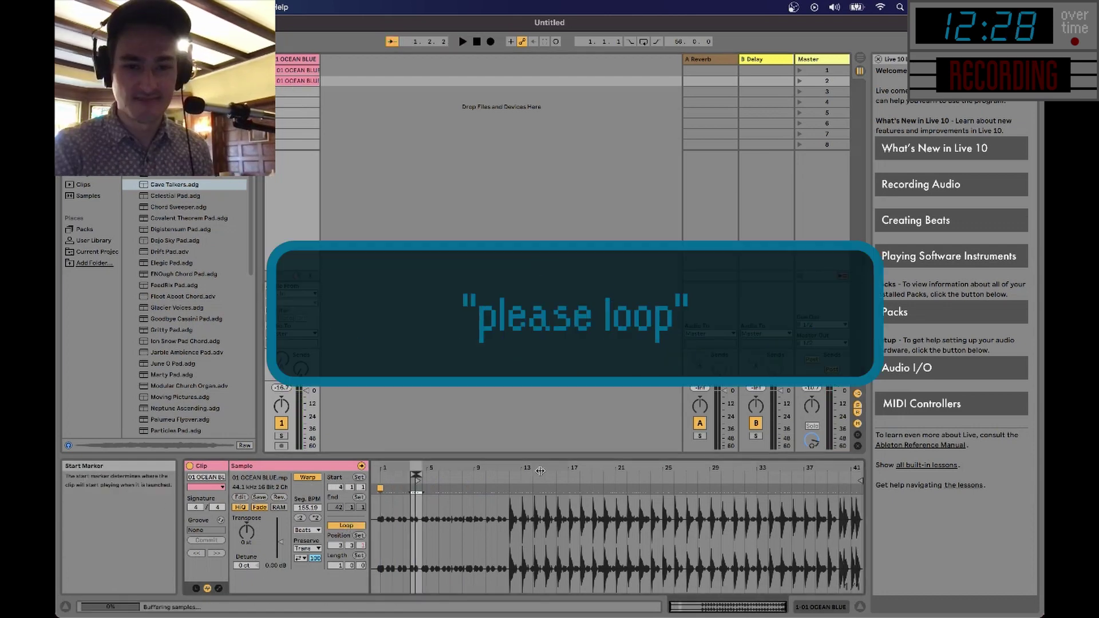
left_click_drag(416, 475, 845, 490)
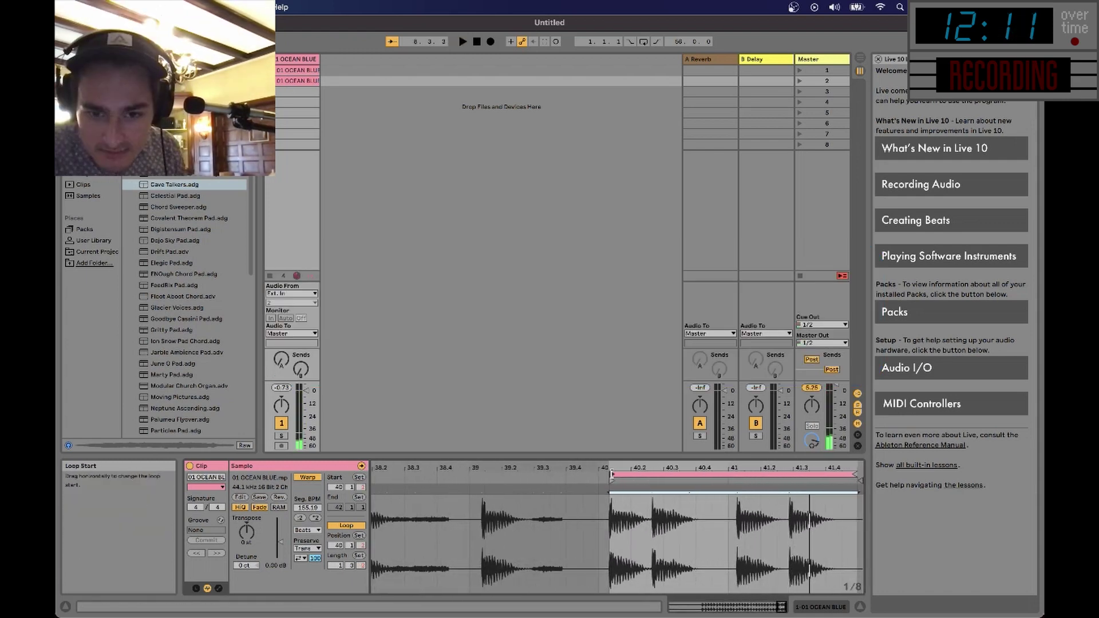
key("space")
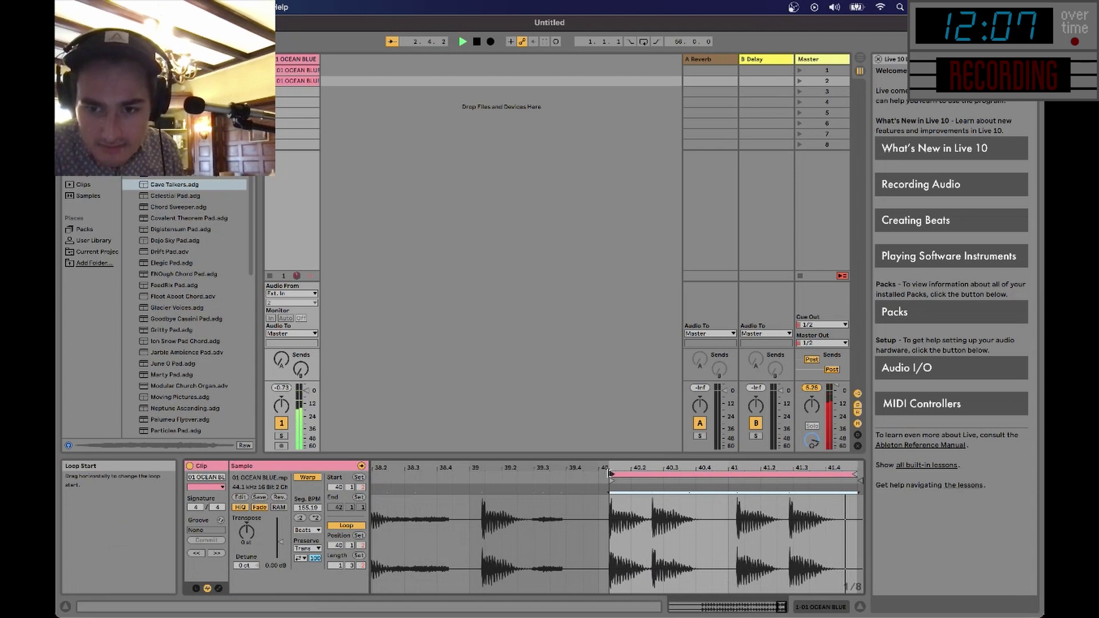
key("space")
left_click_drag(855, 474, 843, 474)
key("space")
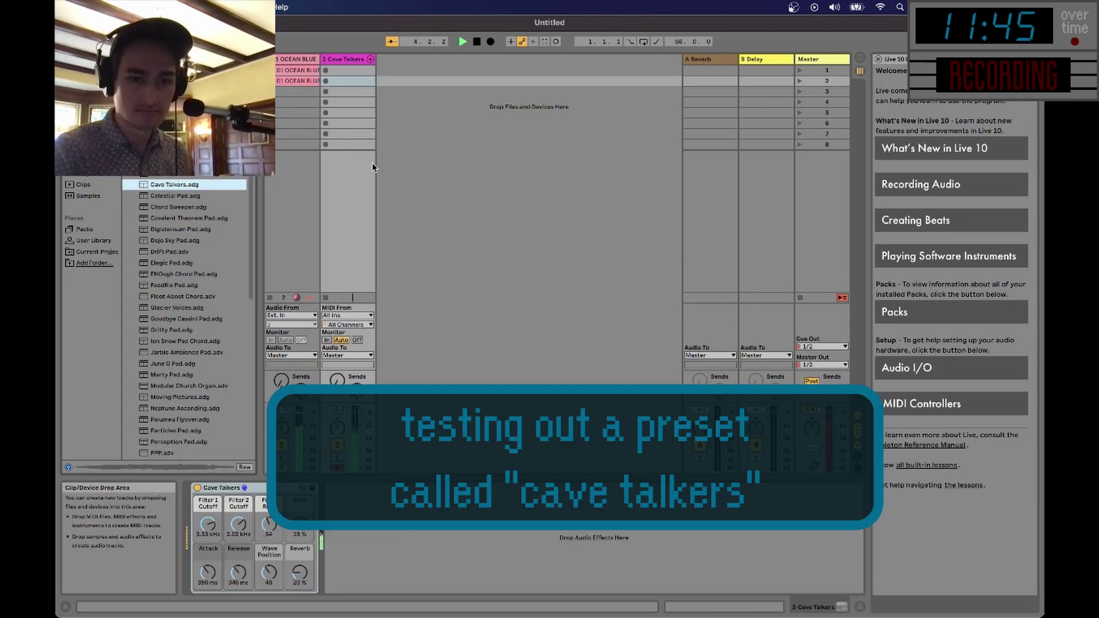
Lower the Attack of the Cave Talkers instrument.
left_click_drag(200, 573, 200, 598)
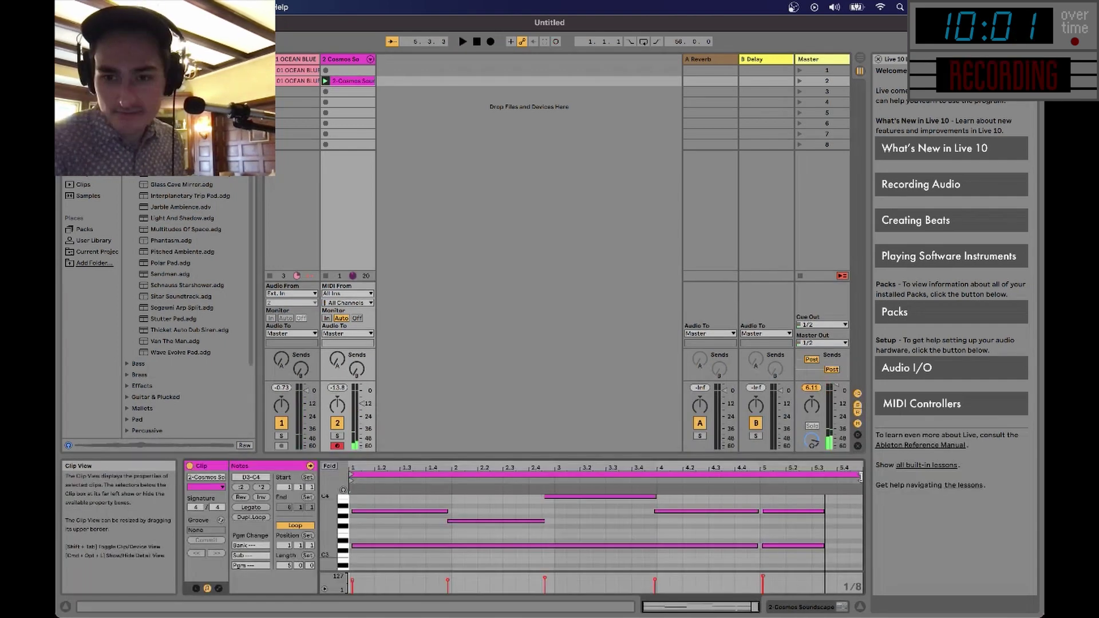
Shorten the Cosmos Soundscape clip's loop to four bars and quantize its notes through the quantize settings.
left_click_drag(797, 475, 759, 475)
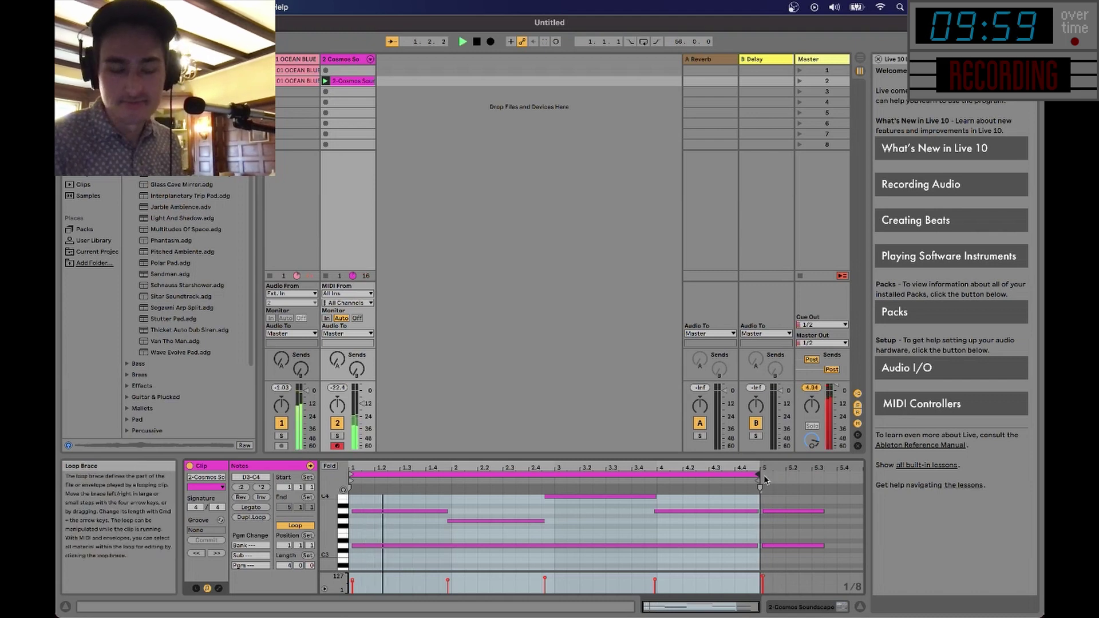
key("space")
right_click(526, 478)
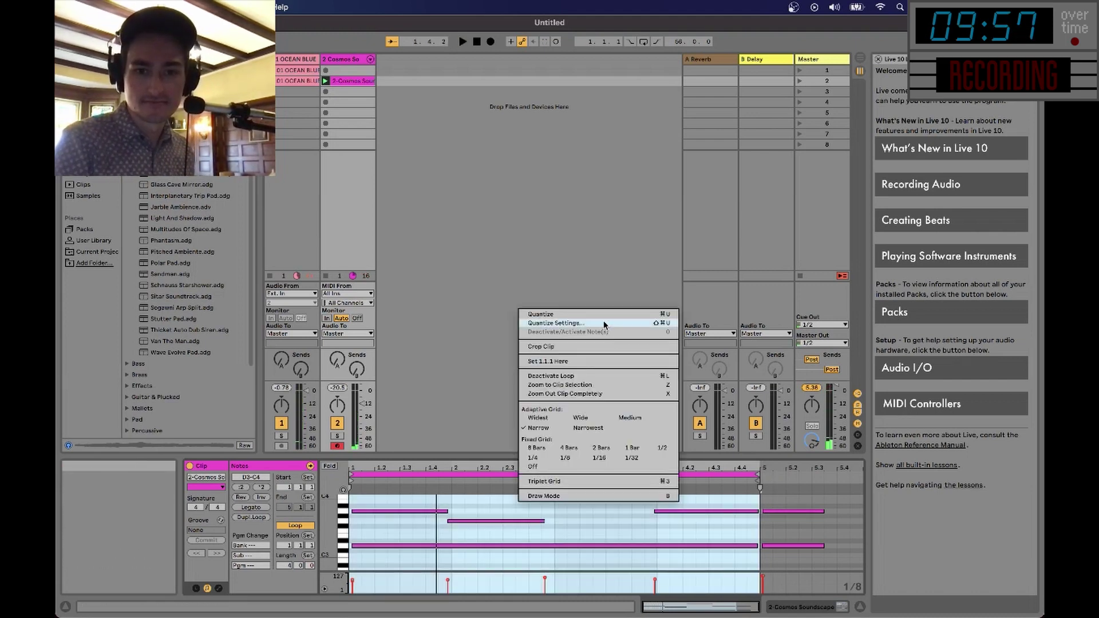
left_click(606, 325)
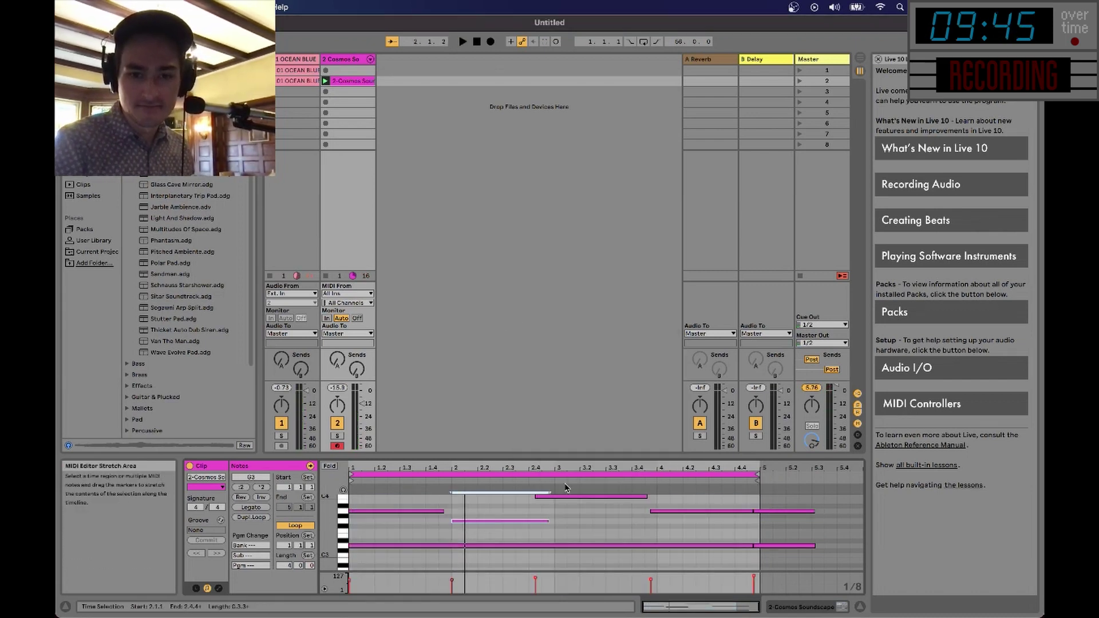
In the Cosmos Soundscape clip, move the highest note to start at bar 3 and the following A3 note to bar 4.
left_click(571, 497)
left_click_drag(571, 497, 590, 497)
left_click(687, 511)
left_click_drag(687, 511, 691, 513)
key("space")
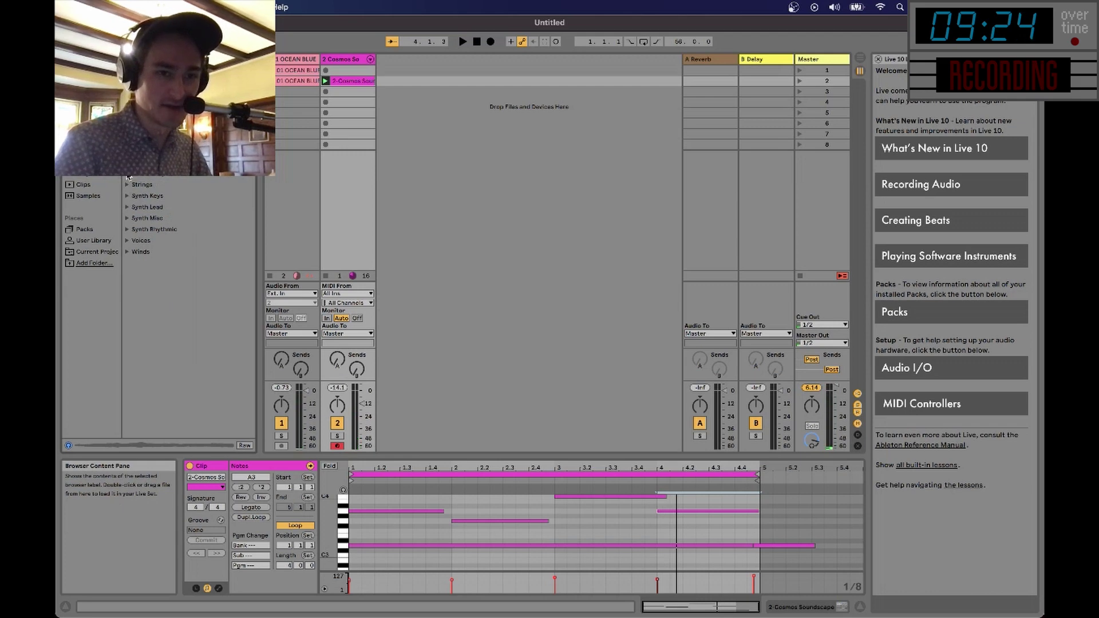
Audition the Cloud Cover and Chase Interrupted presets in Synth Rhythmic, then expand the Voices category.
left_click(131, 230)
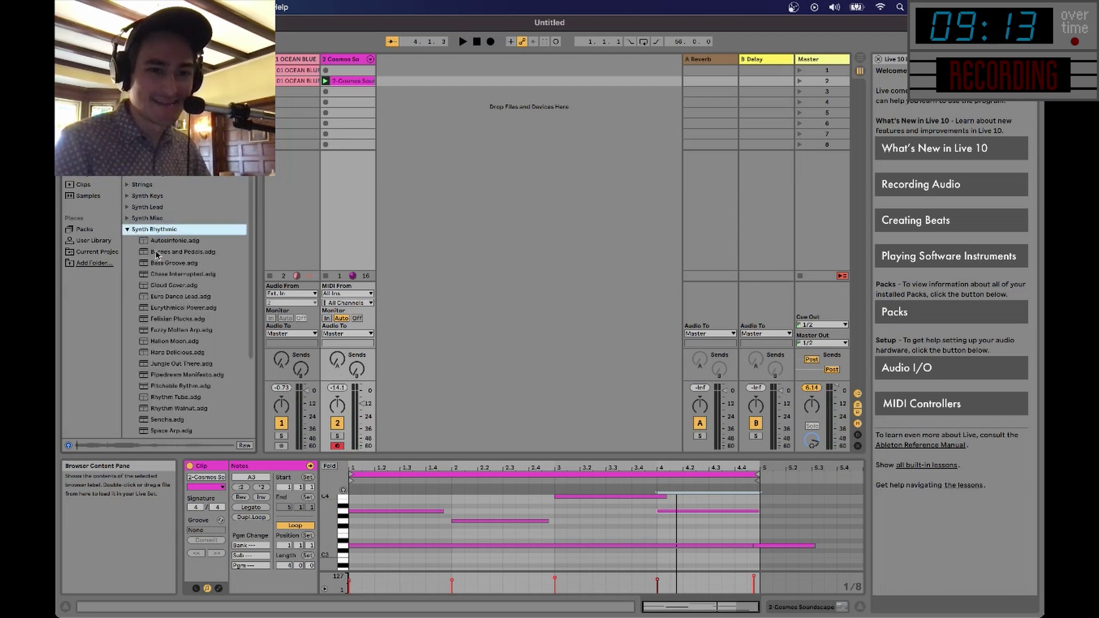
left_click(167, 286)
left_click(173, 277)
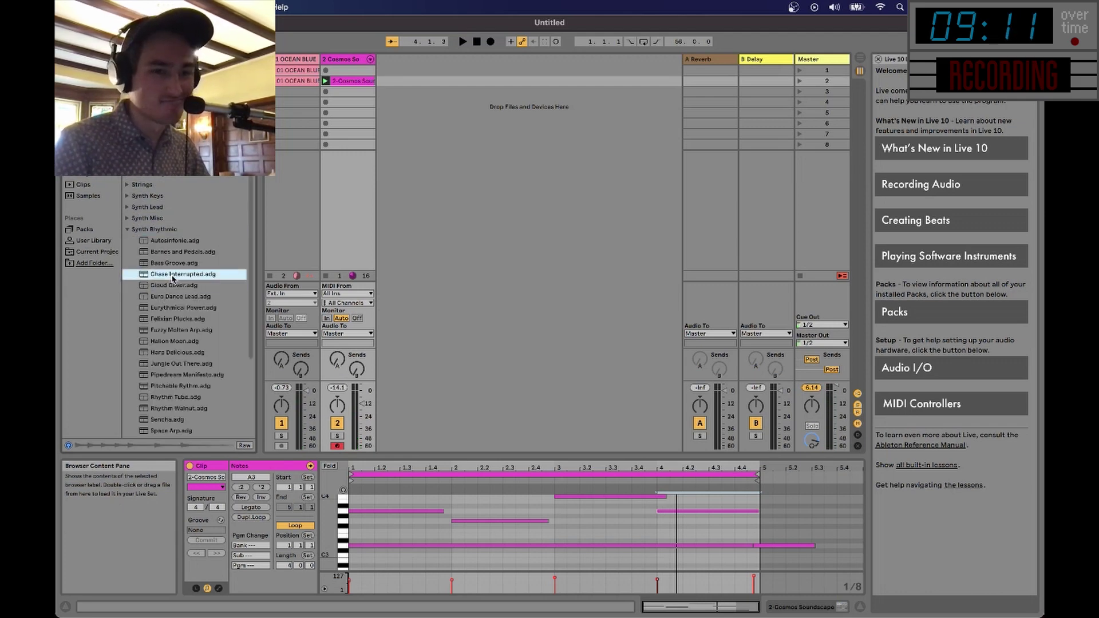
left_click(128, 230)
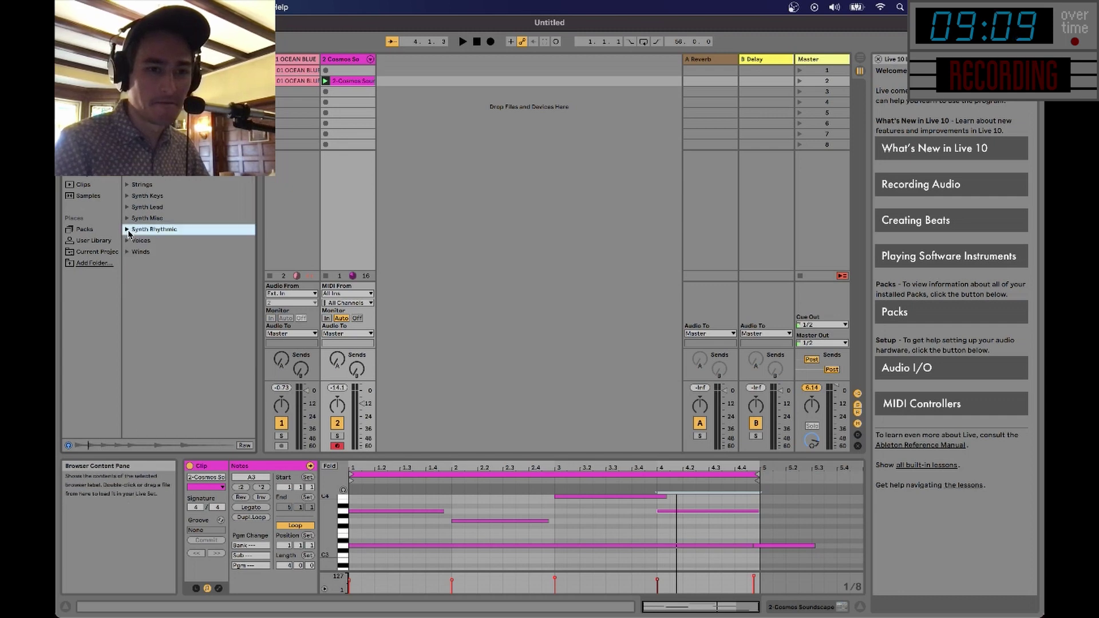
left_click(131, 242)
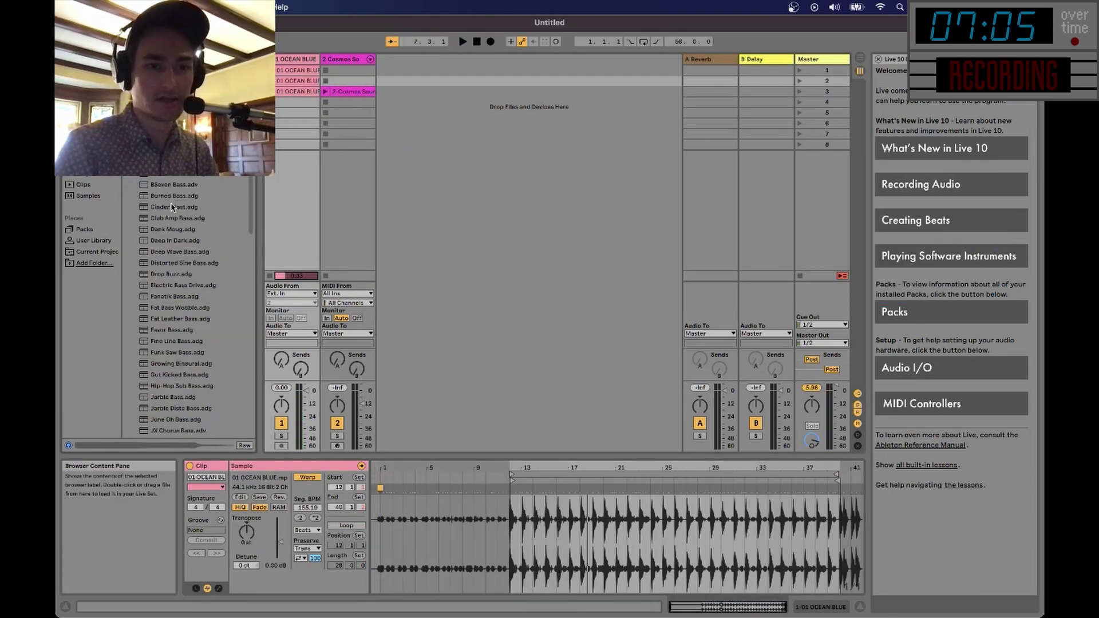
Choose the Club Amp Bass preset and record a bass clip with it in its track's second slot.
left_click(181, 219)
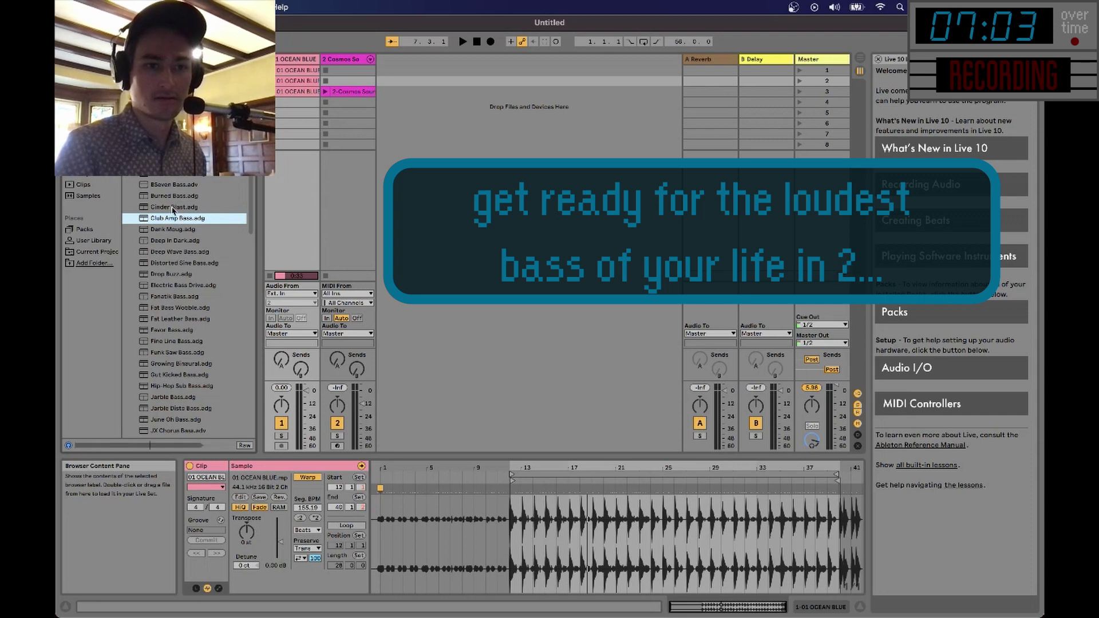
left_click(381, 82)
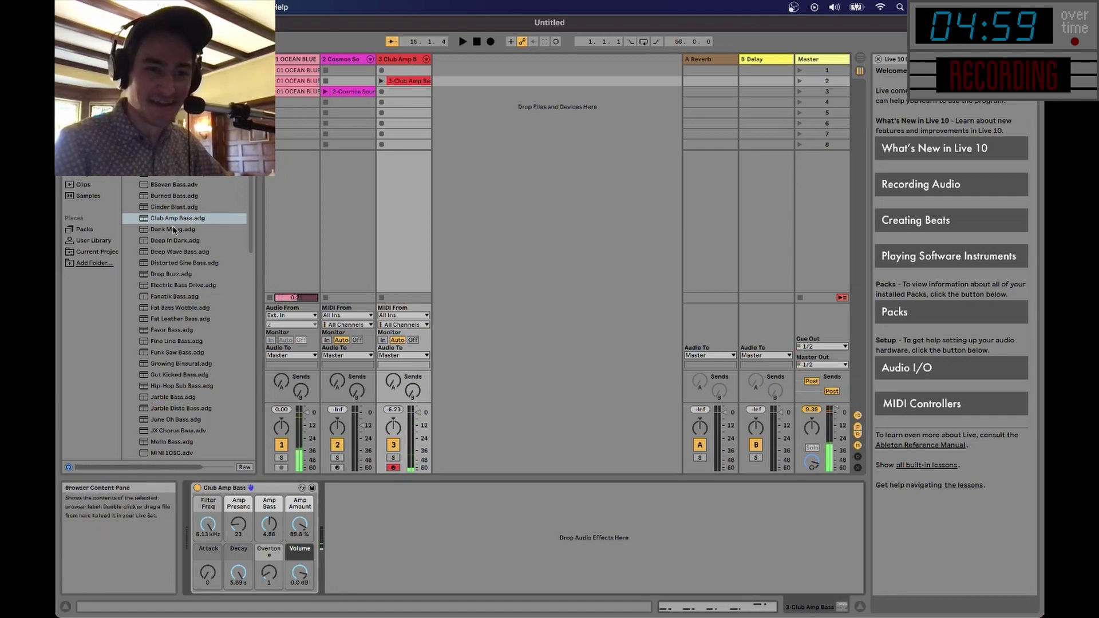
Audition the Cinder Blast preset and collapse the bass preset category.
left_click(170, 207)
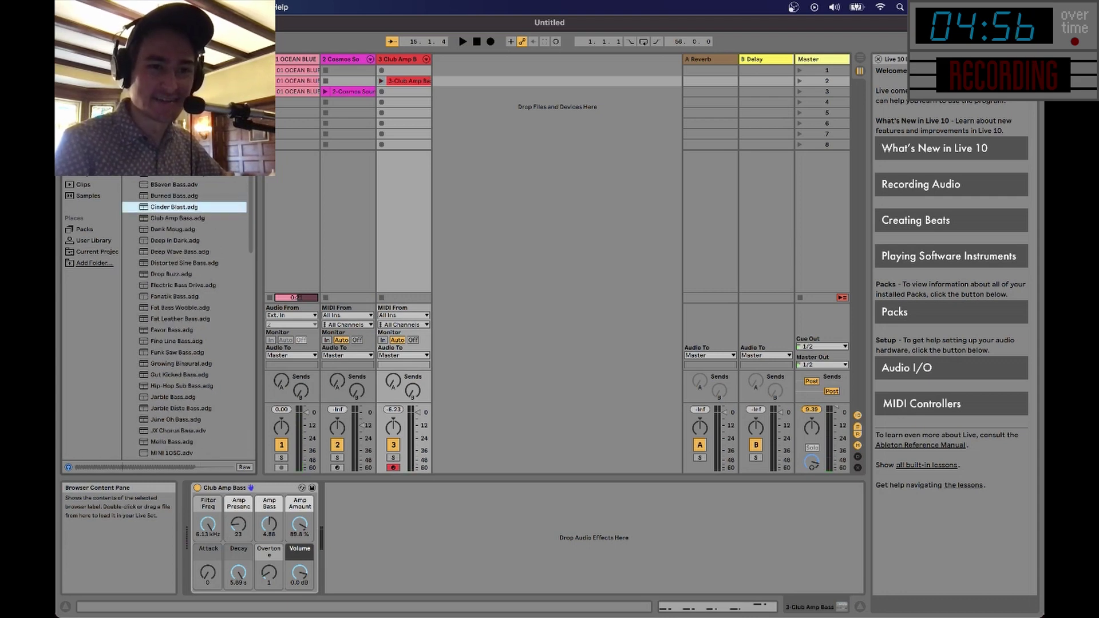
key("Left")
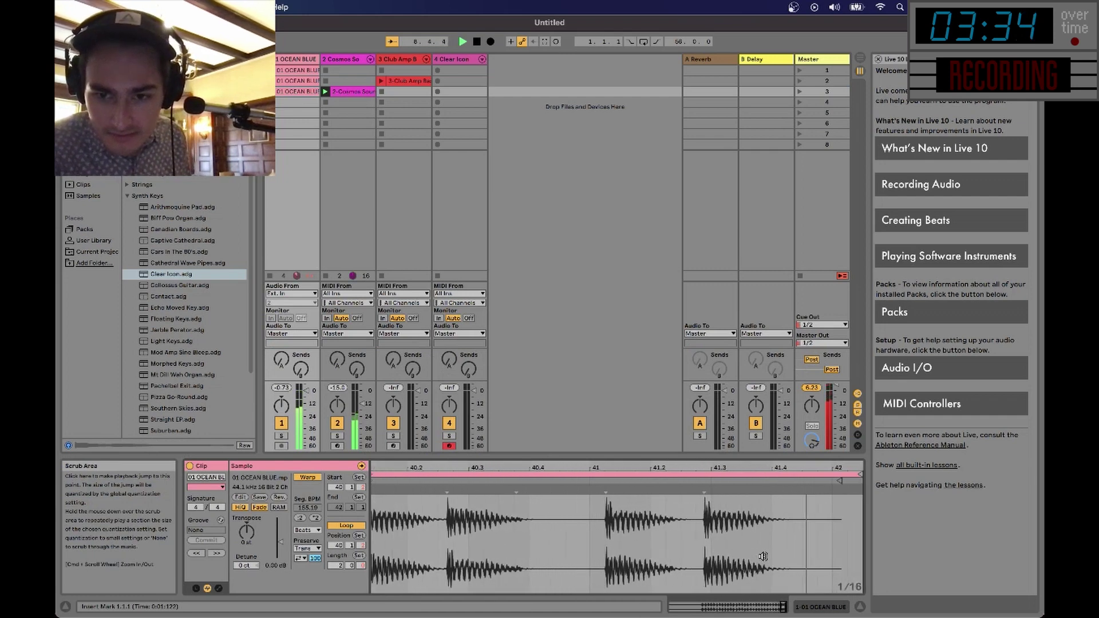
Stop playback and pull the loop end of the OCEAN BLUE clip that starts at bar 40 slightly earlier.
scroll(763, 556, "up", 2)
key("space")
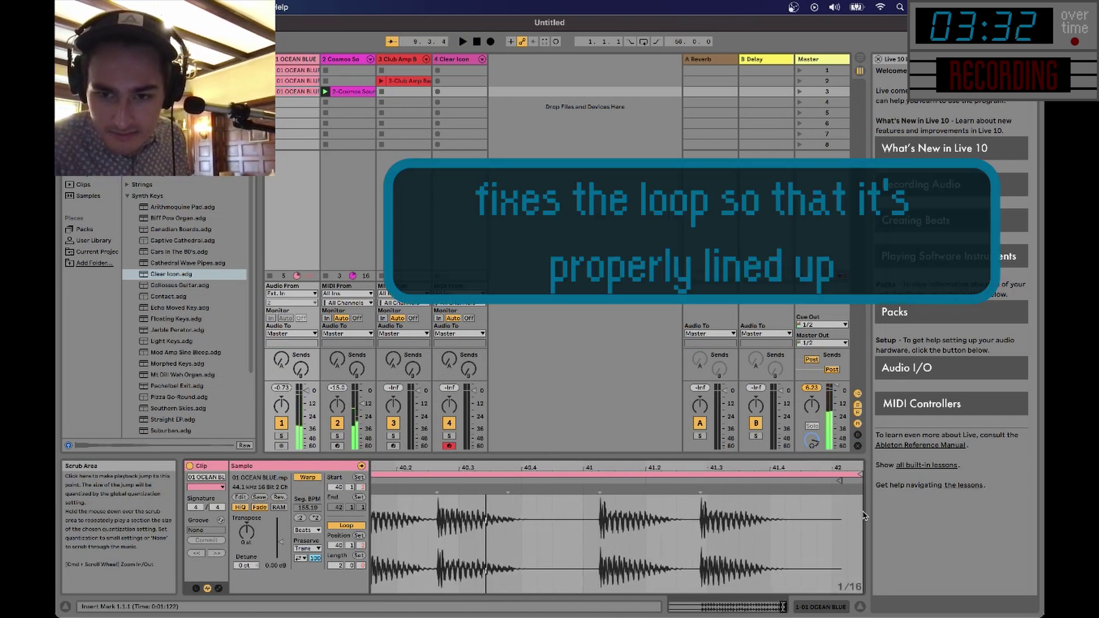
left_click_drag(860, 477, 848, 475)
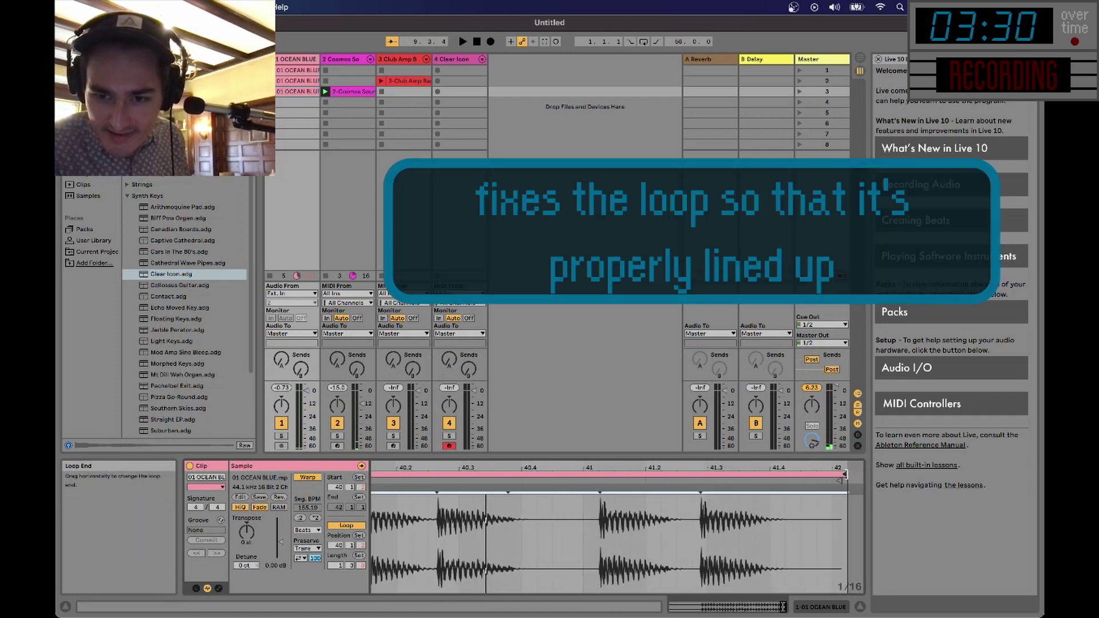
Play the Cosmos Soundscape clip and record a Collossus Guitar clip in the fourth track's second slot.
key("space")
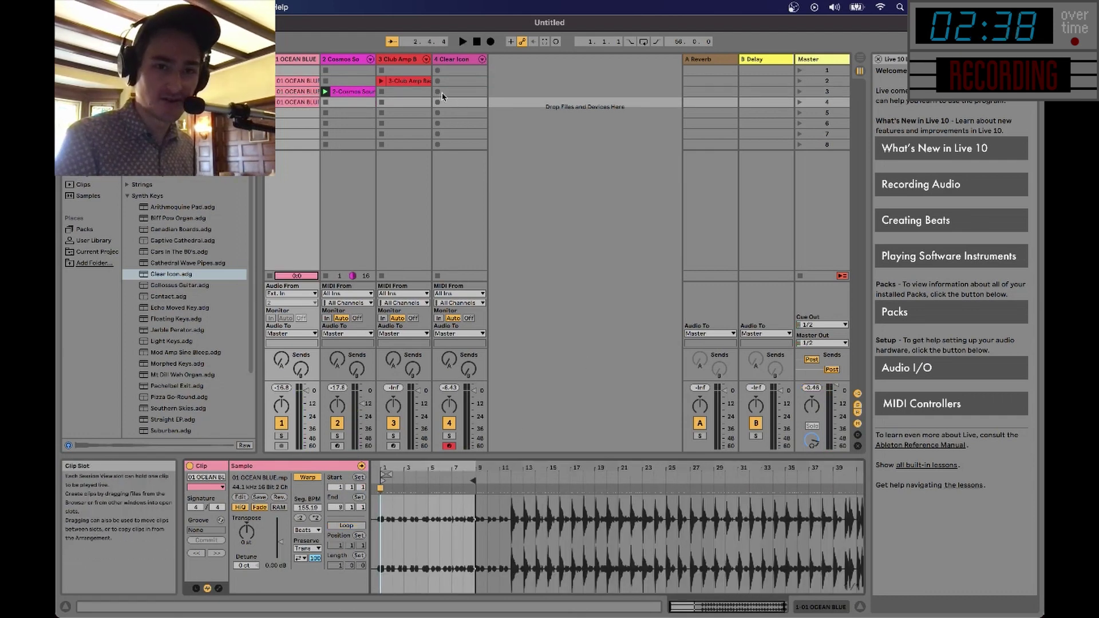
left_click(355, 92)
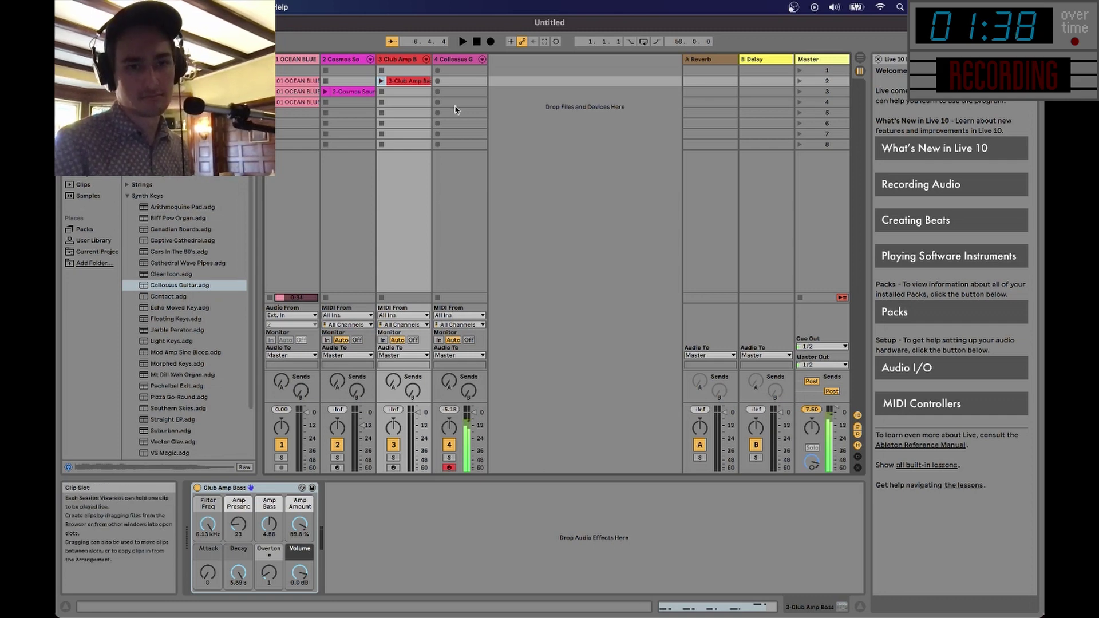
left_click(438, 81)
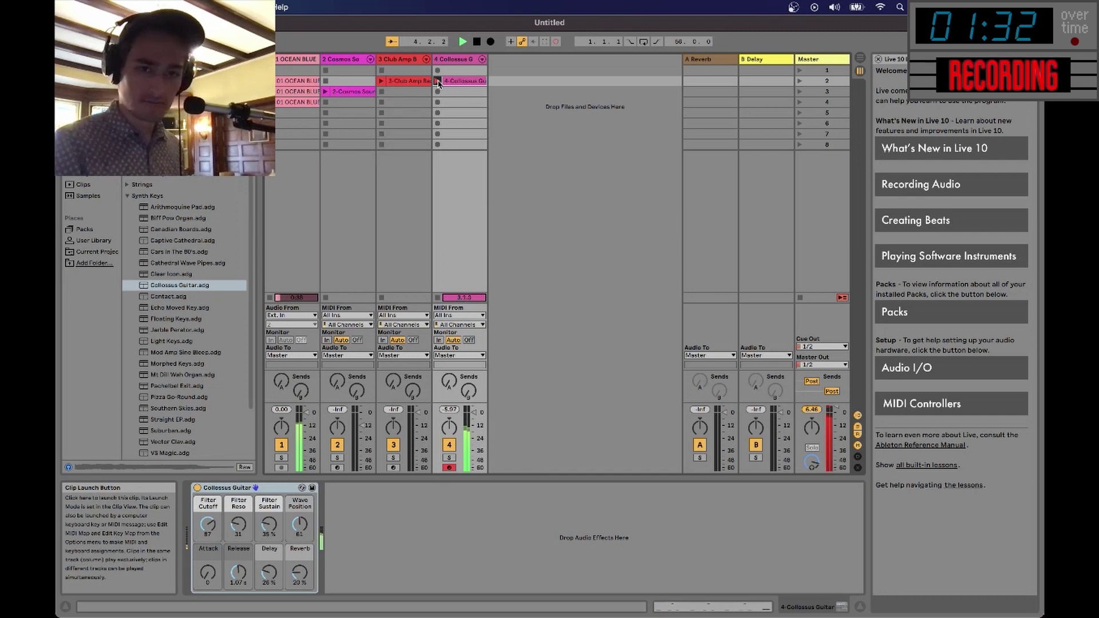
left_click(438, 82)
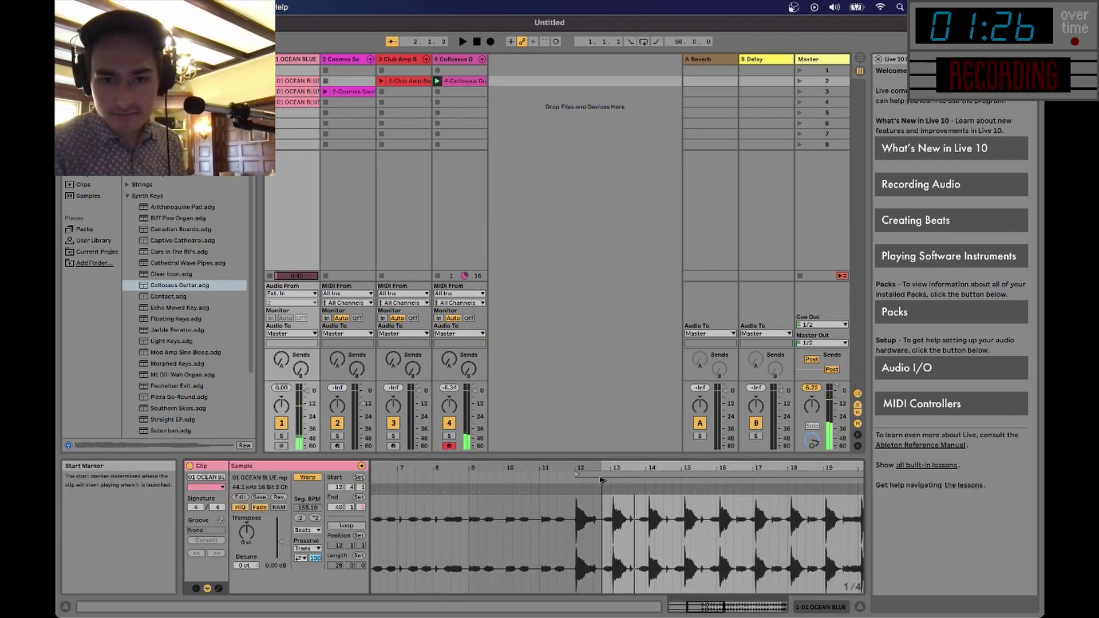
scroll(612, 480, "up", 5)
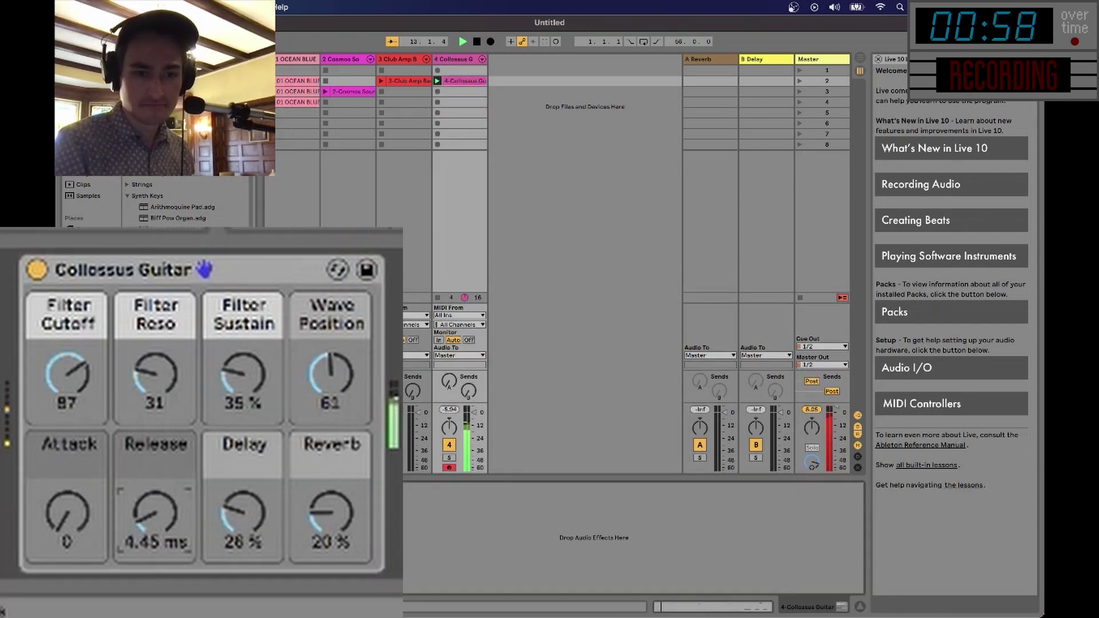
Set Collossus Guitar's Wave Position to 127, Release to 179 ms, Delay to 12 % and Reverb to 0 %.
left_click_drag(327, 380, 327, 332)
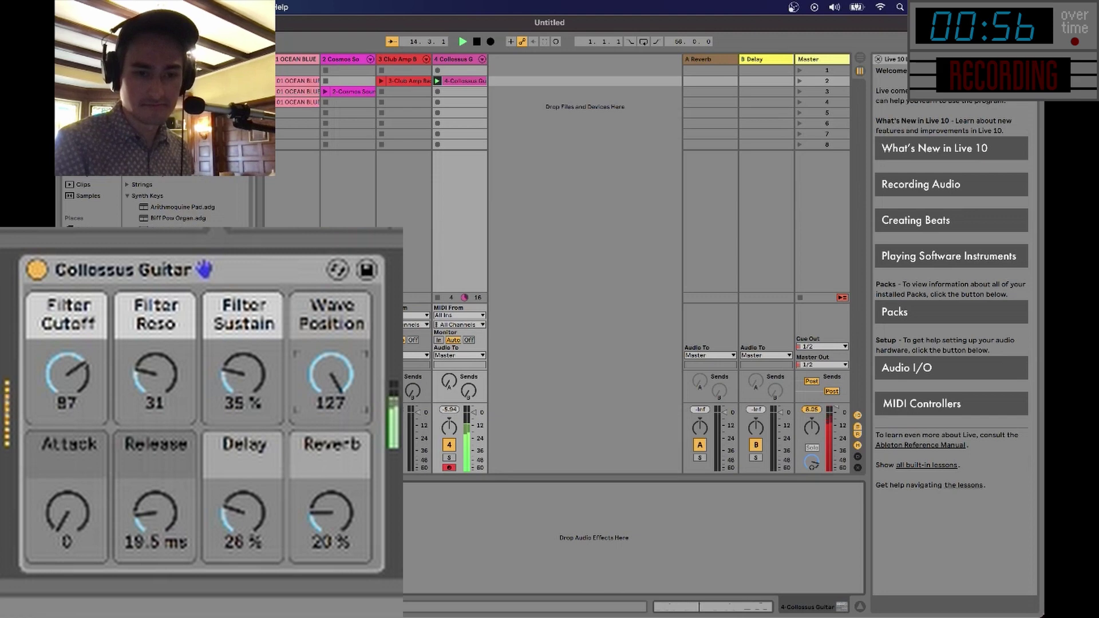
left_click_drag(155, 511, 155, 484)
left_click_drag(243, 511, 243, 532)
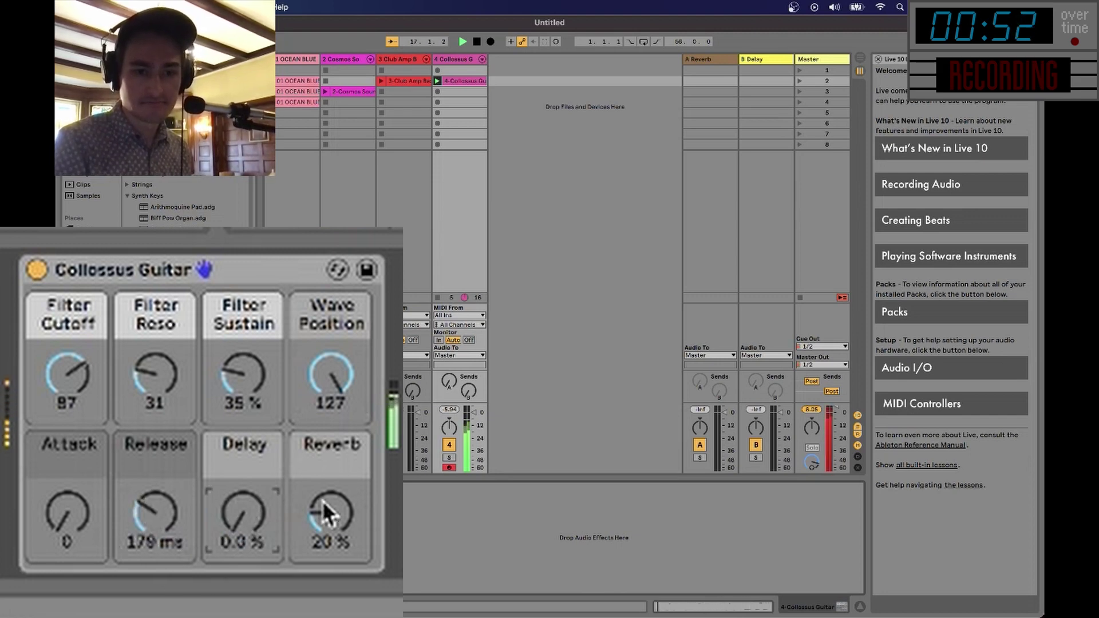
left_click_drag(322, 496, 322, 452)
left_click_drag(355, 502, 355, 558)
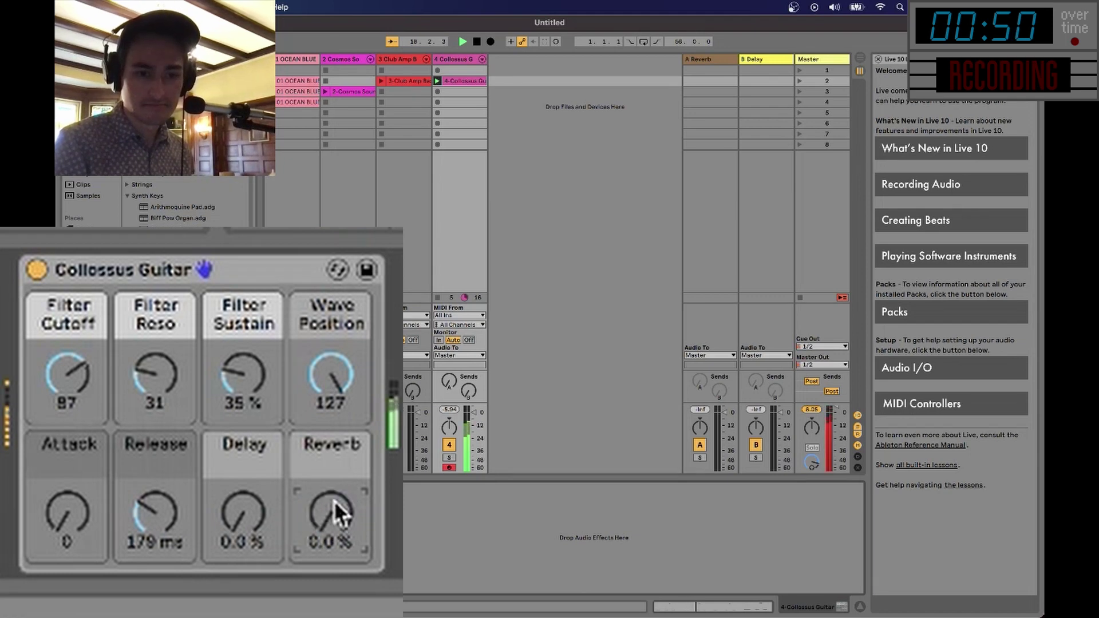
left_click_drag(228, 503, 227, 492)
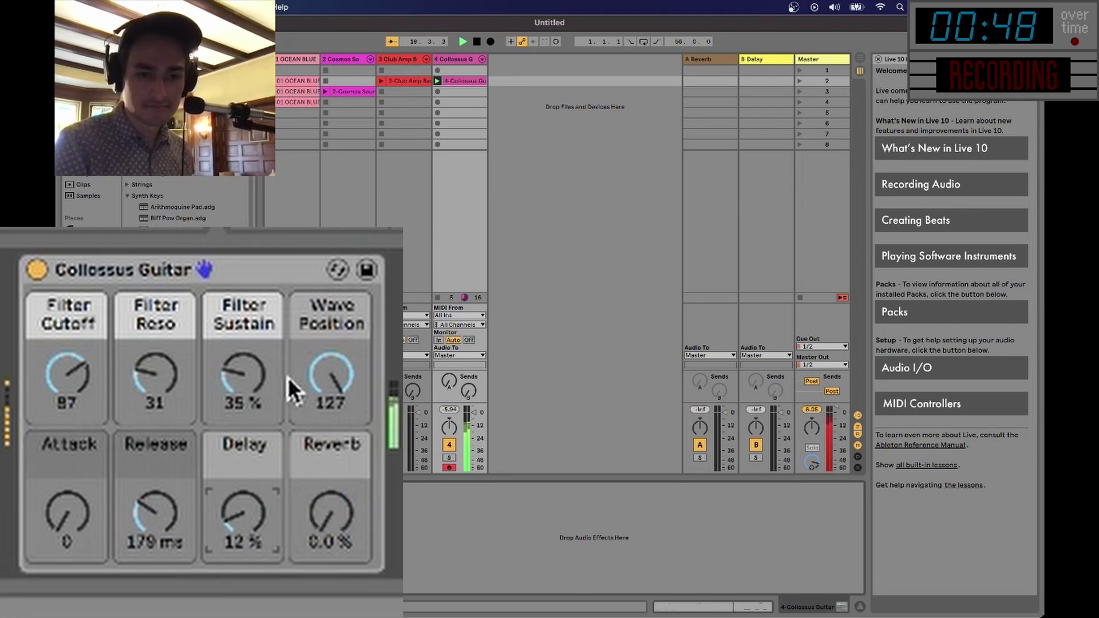
Set Collossus Guitar's Filter Sustain to 100 %, raise its Filter Reso and lower its Filter Cutoff.
left_click_drag(243, 375, 243, 363)
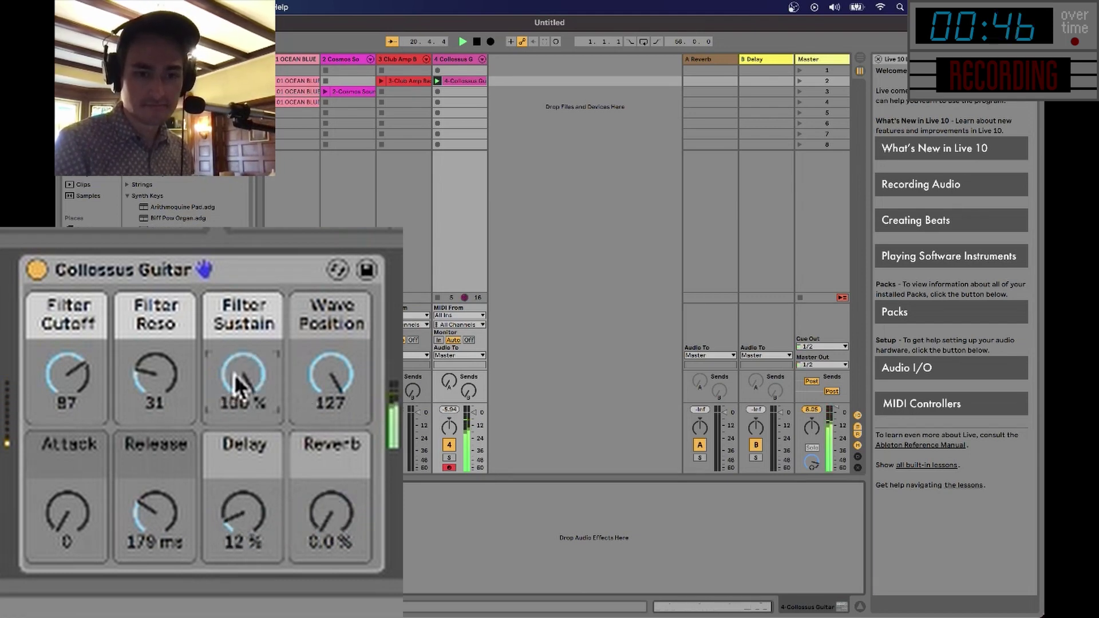
left_click_drag(155, 375, 156, 352)
left_click_drag(67, 375, 68, 404)
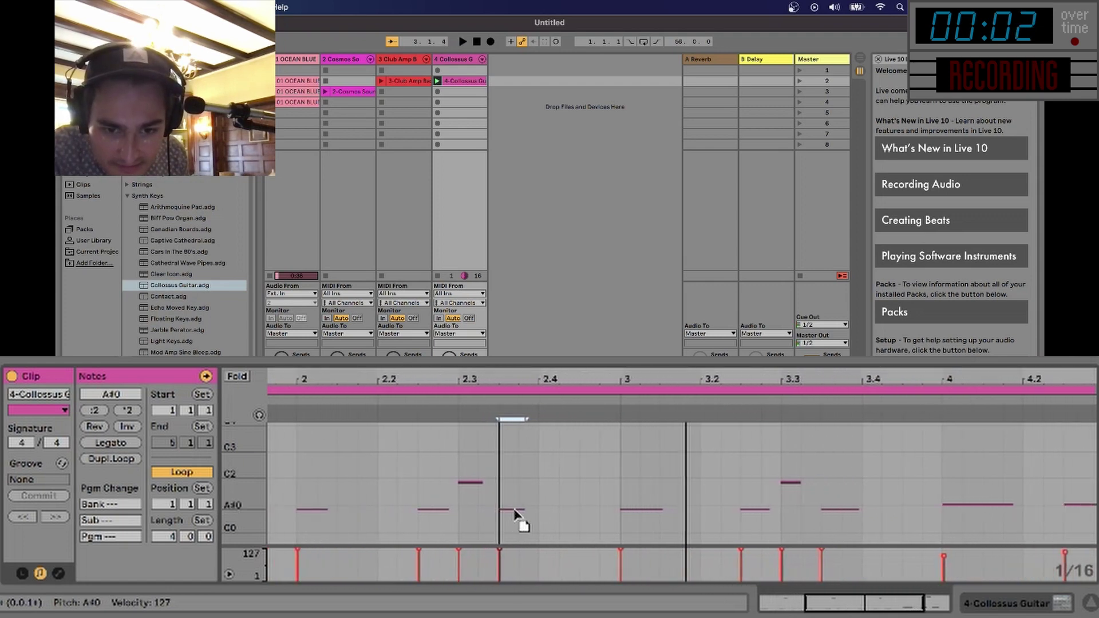
key("space")
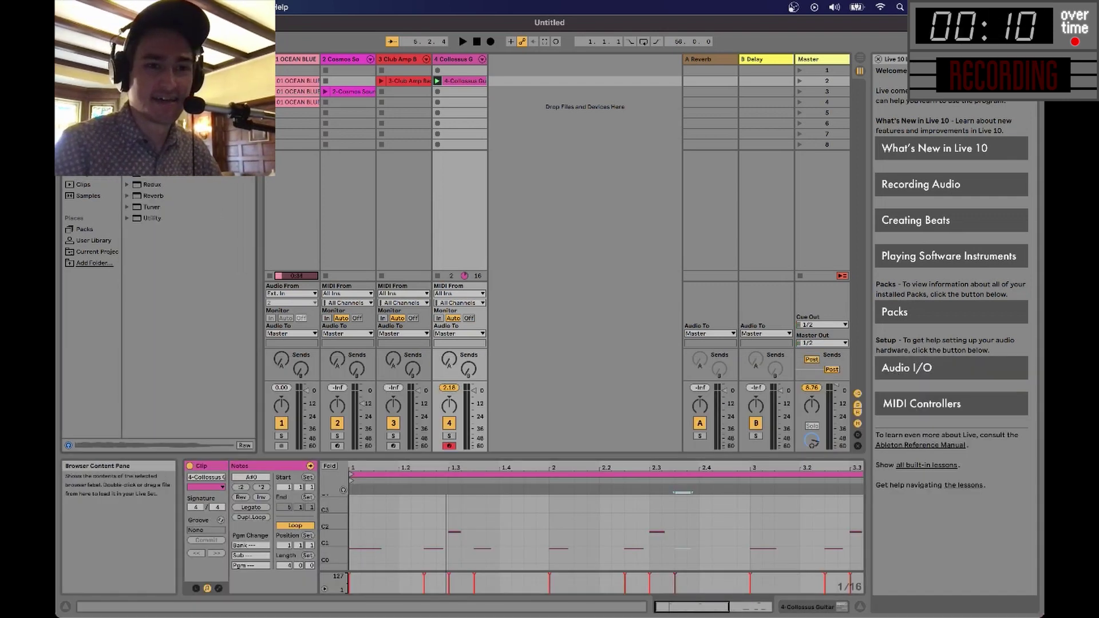
Choose the Crep Slide preset and record a clip with it in the fifth track's second slot.
double_click(466, 60)
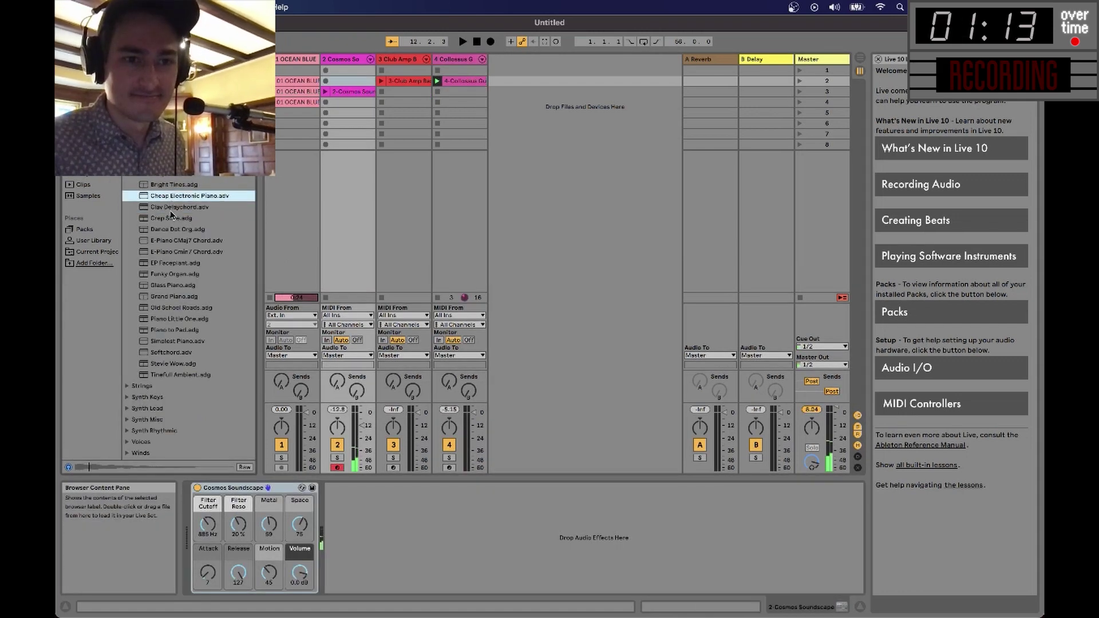
left_click(166, 220)
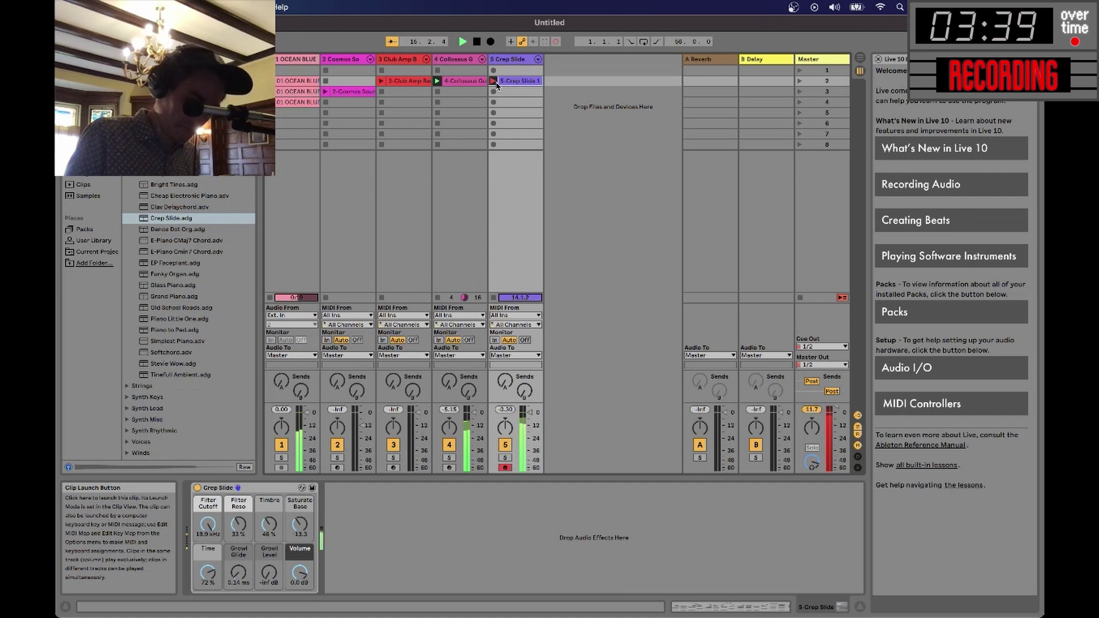
left_click(494, 80)
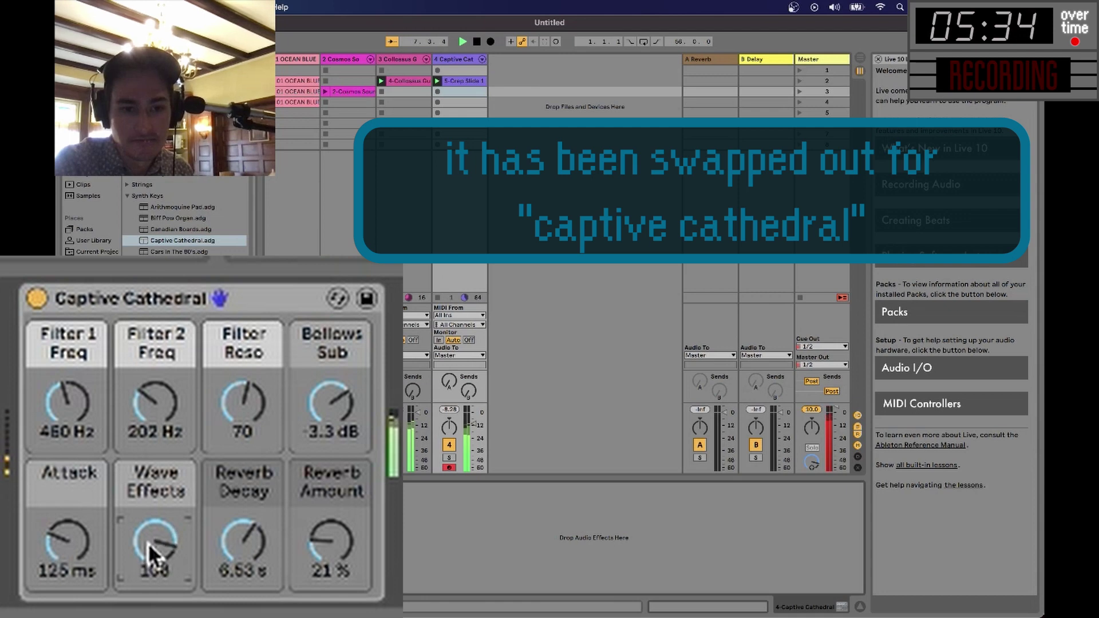
Set Captive Cathedral's Filter 2 Freq to 623 Hz and Filter 1 Freq to 270 Hz.
left_click_drag(155, 404, 154, 366)
left_click_drag(155, 404, 154, 412)
mouse_move(70, 402)
left_mouse_down()
mouse_move(70, 372)
mouse_move(70, 424)
left_mouse_up()
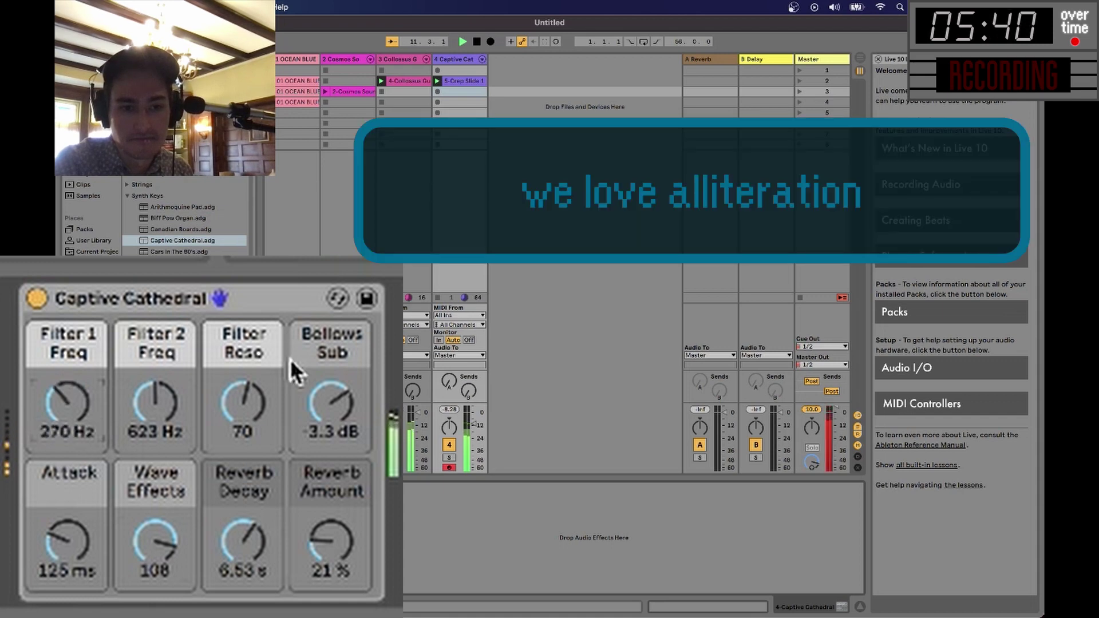
Set Captive Cathedral's Bellows Sub to -0.1 dB, raise its Reverb Amount and fine-tune its Filter Reso.
left_click_drag(235, 405, 235, 395)
left_click_drag(332, 404, 332, 394)
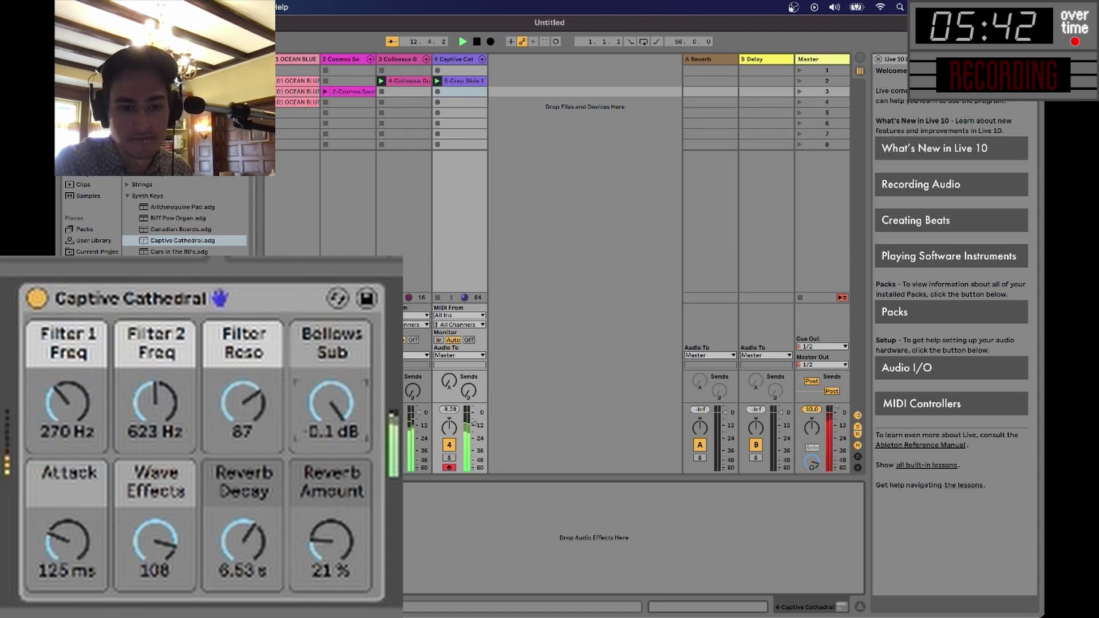
left_click_drag(346, 545, 346, 521)
left_click_drag(256, 423, 256, 432)
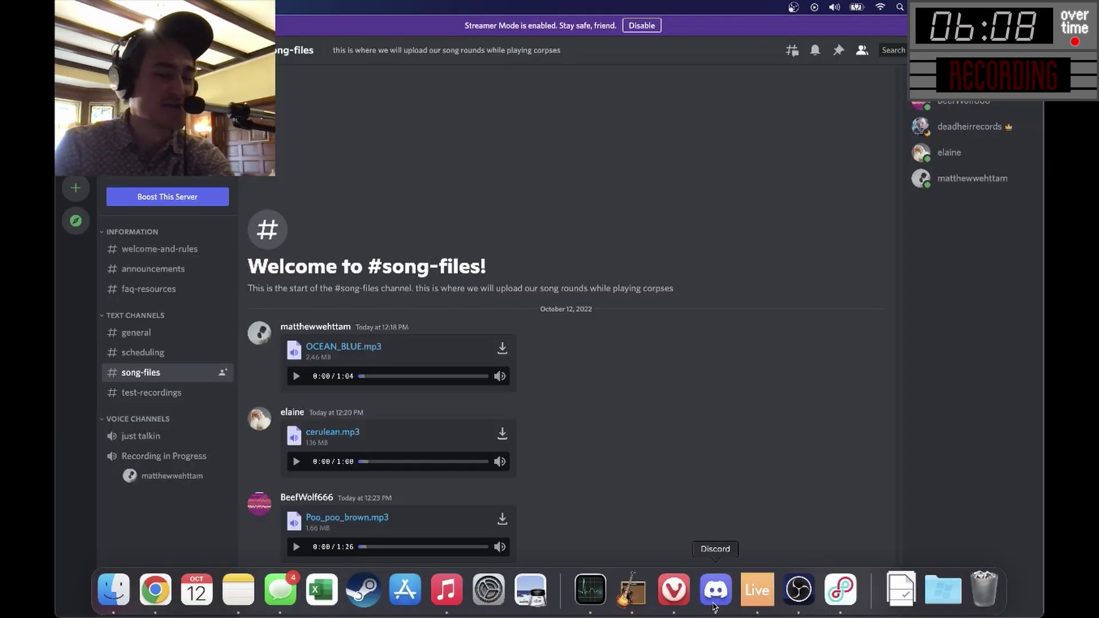
Switch to Ableton Live, audition snare samples for the Drum Rack and select Snare Chop.wav.
left_click(757, 590)
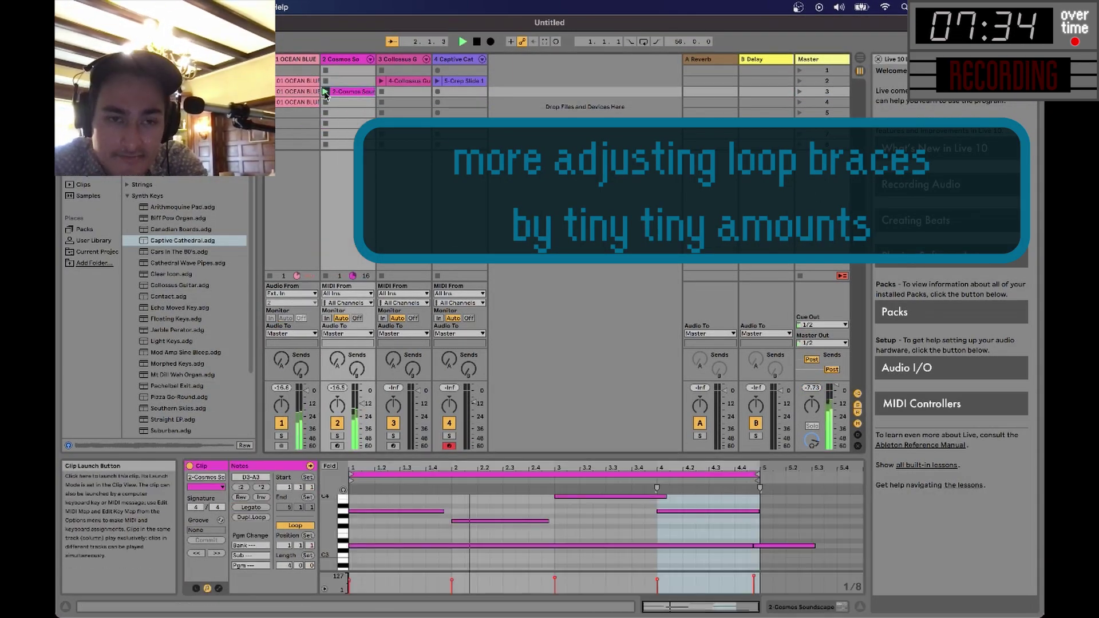
key("space")
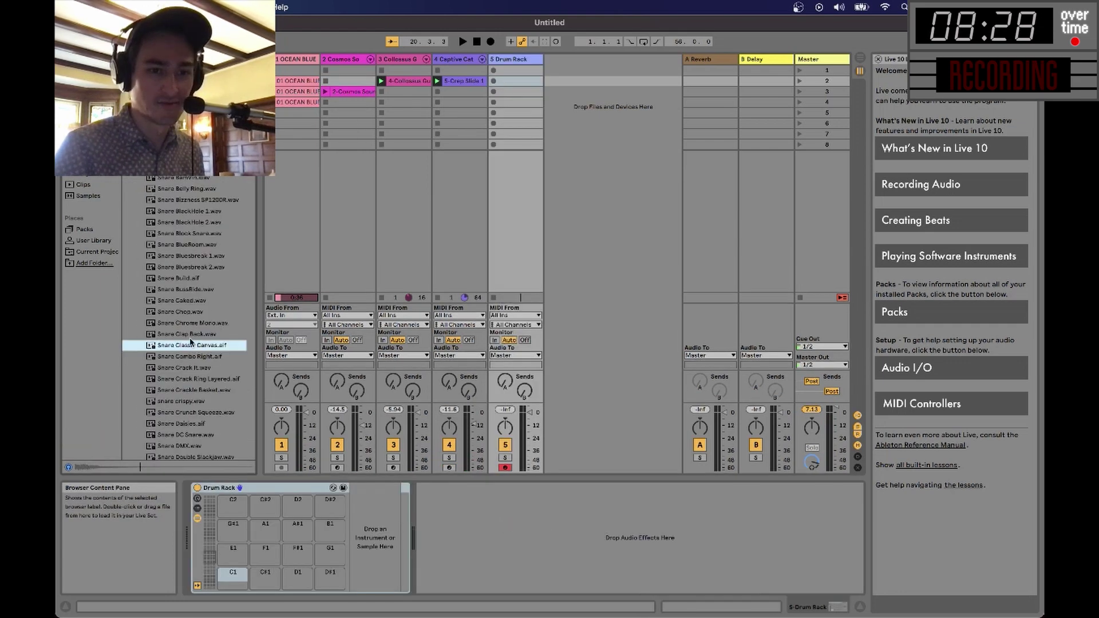
left_click(190, 334)
left_click(185, 323)
left_click(186, 313)
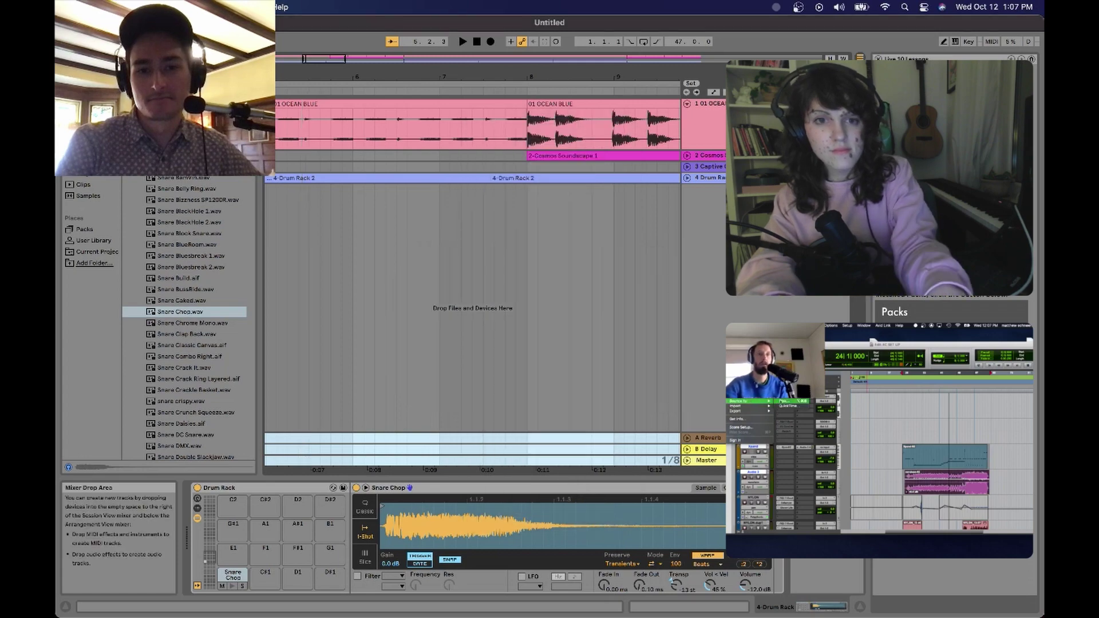
Switch to Finder and open ocean blue chords.wav from the Desktop folder.
mouse_move(775, 595)
key("super+Tab")
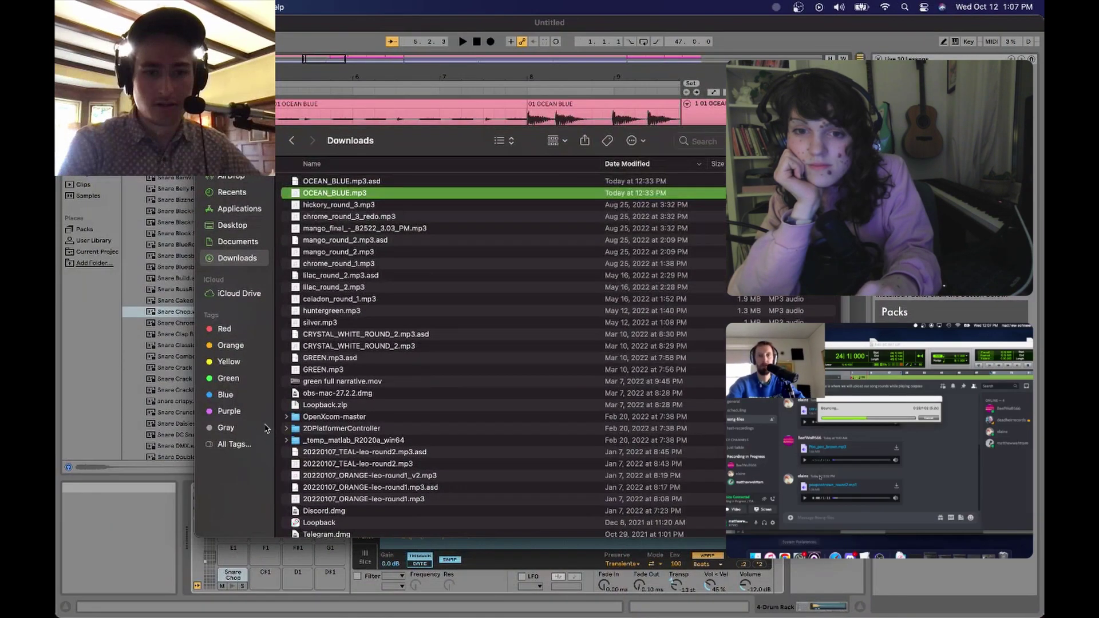
left_click(253, 242)
left_click(241, 228)
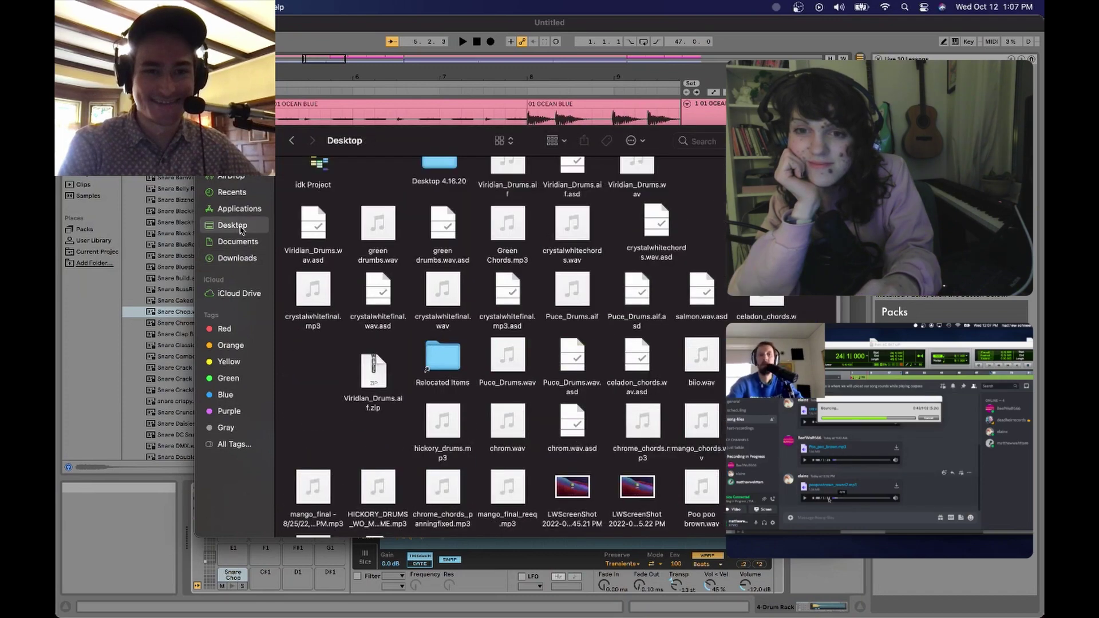
scroll(320, 401, "down", 2)
double_click(313, 486)
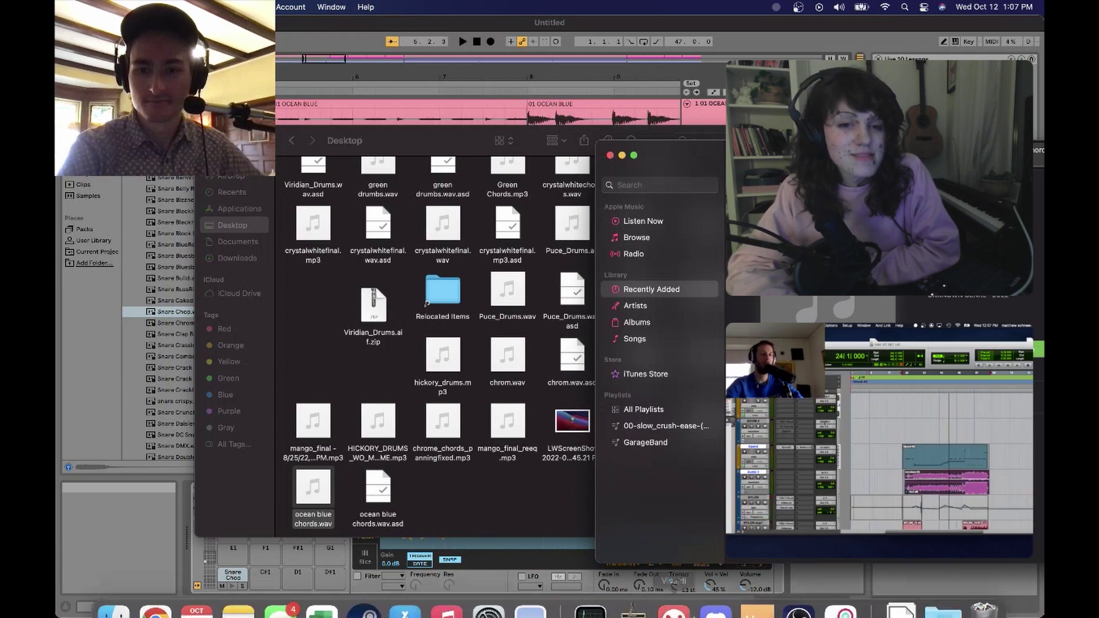
Switch to Discord and open the song-files text channel.
left_click(733, 606)
left_click(149, 372)
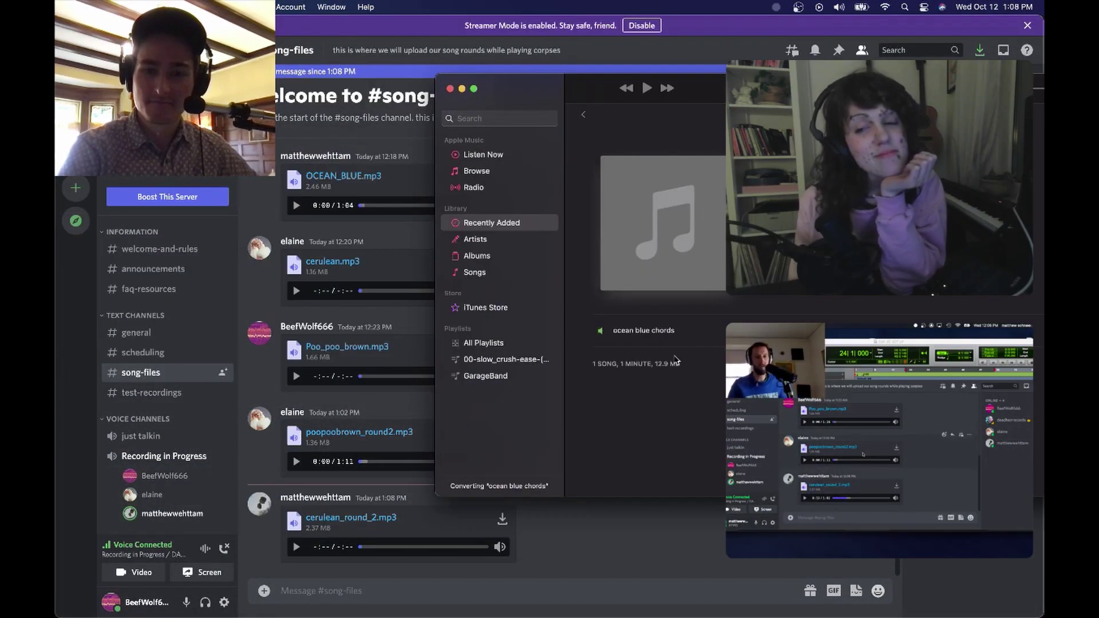
left_click(589, 605)
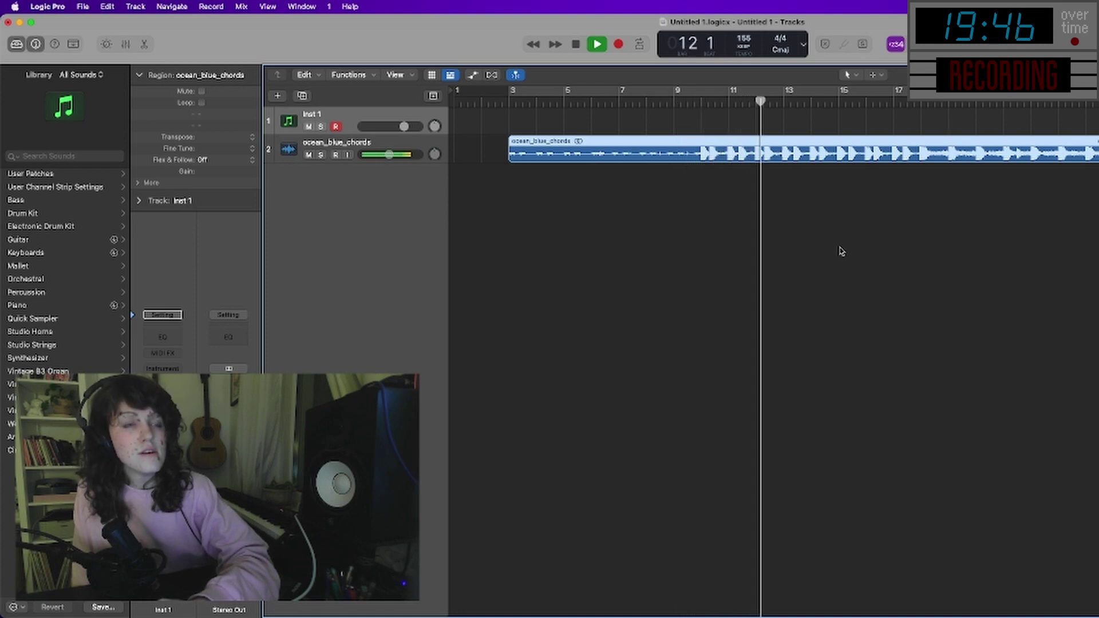
right_click(362, 116)
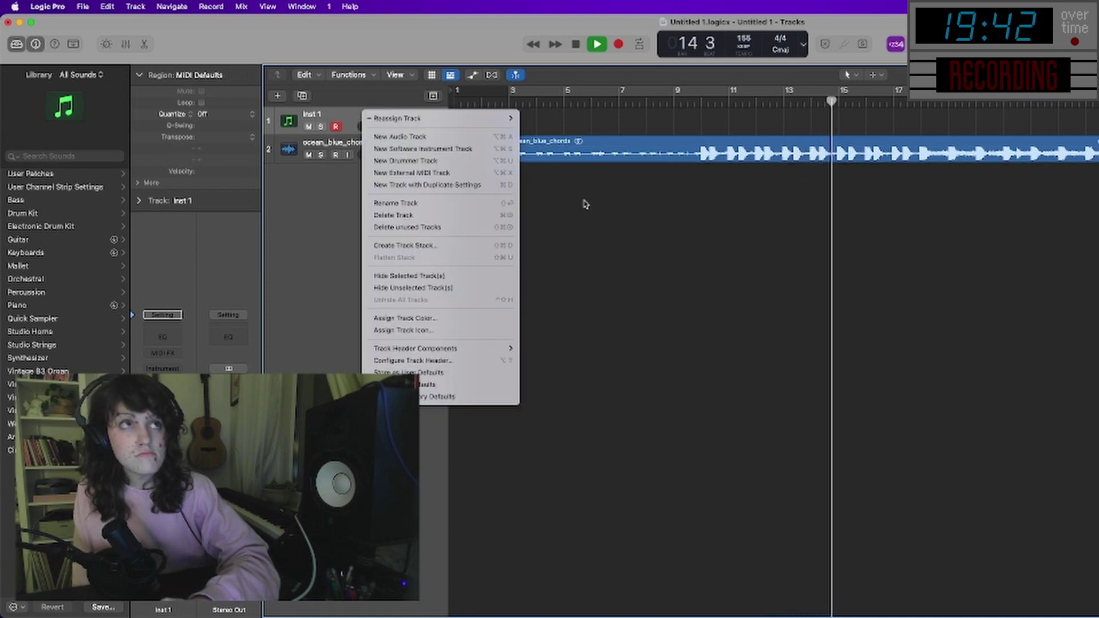
left_click(825, 280)
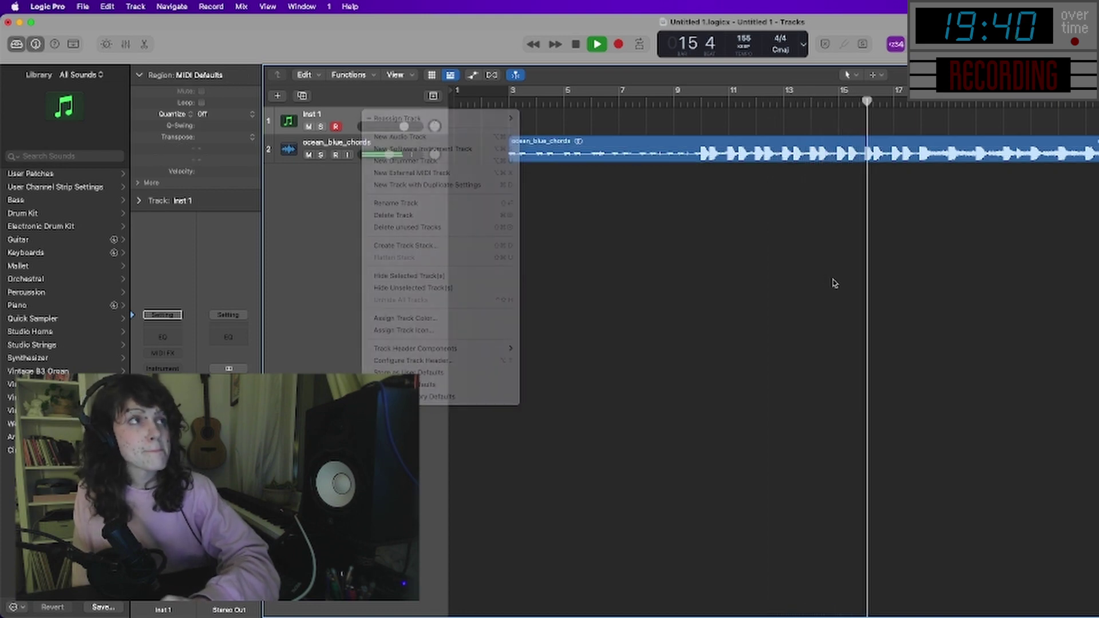
key("ctrl+Up")
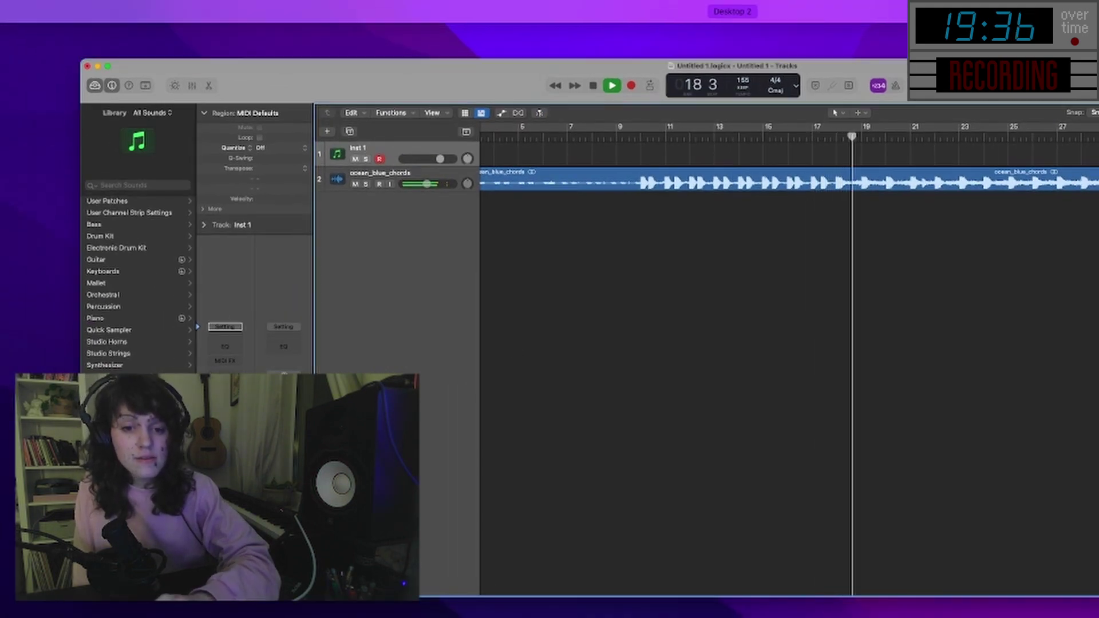
key("Escape")
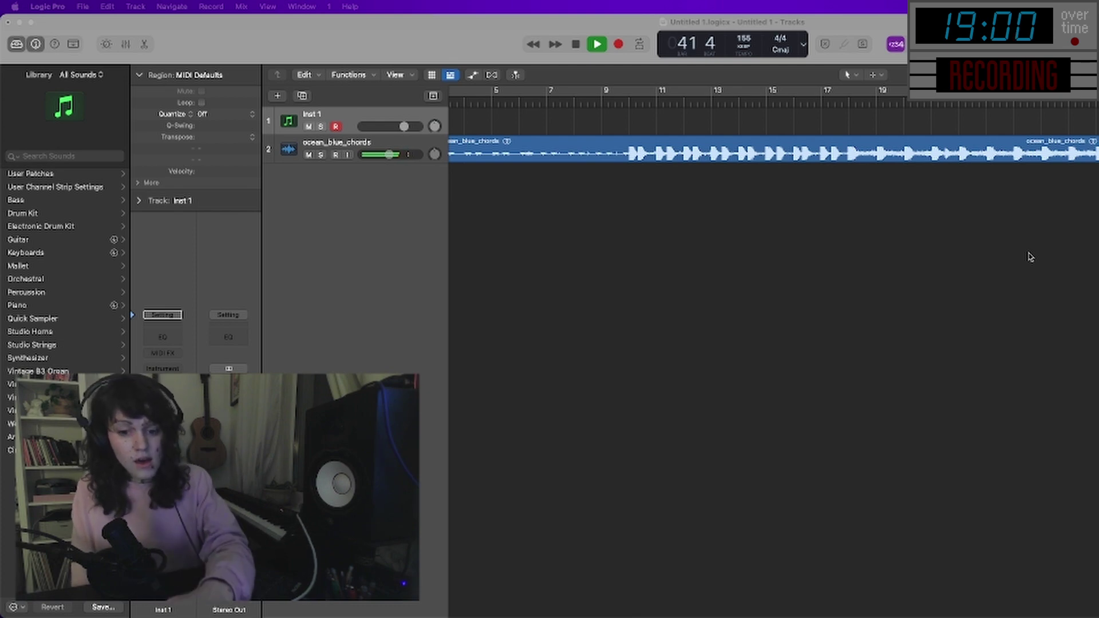
Listen to the ocean_blue_chords track in Logic Pro from about bar 17.
left_click(876, 262)
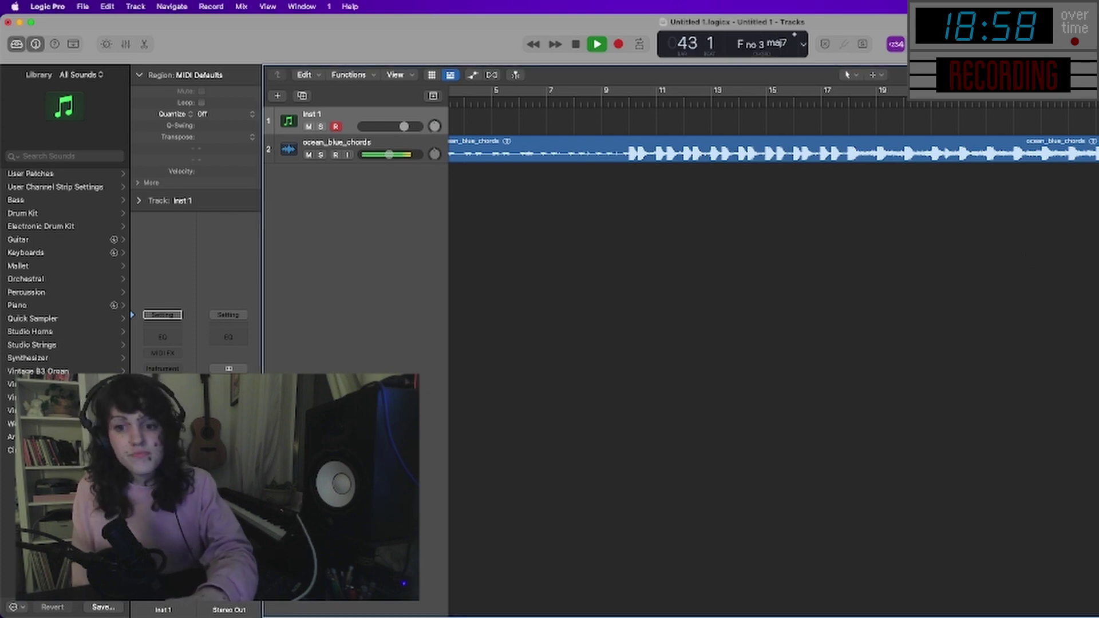
key("space")
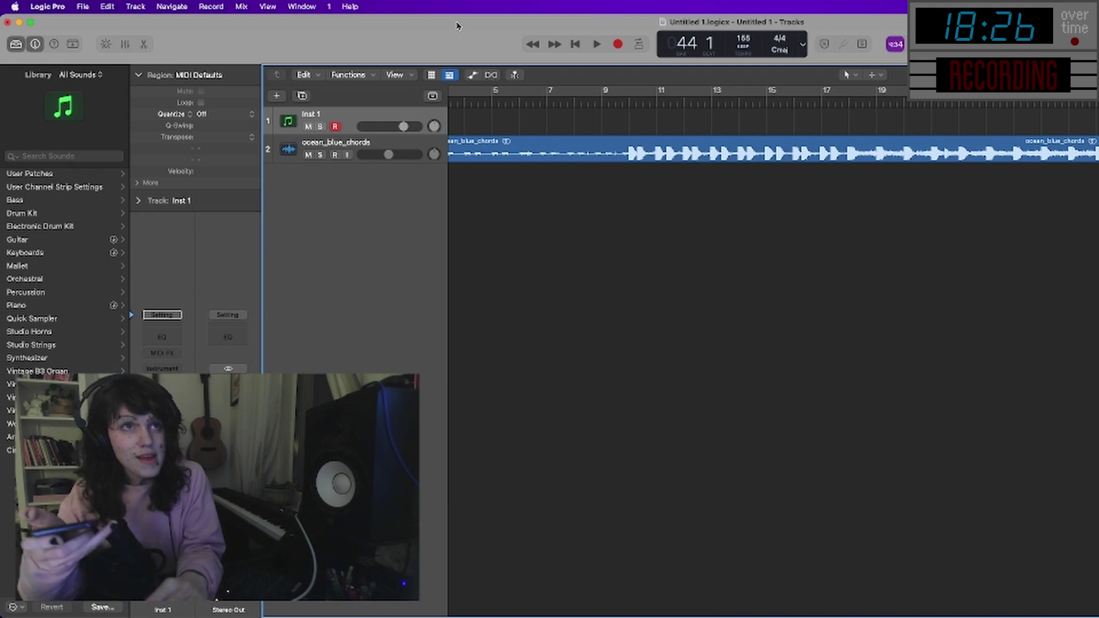
left_click(606, 99)
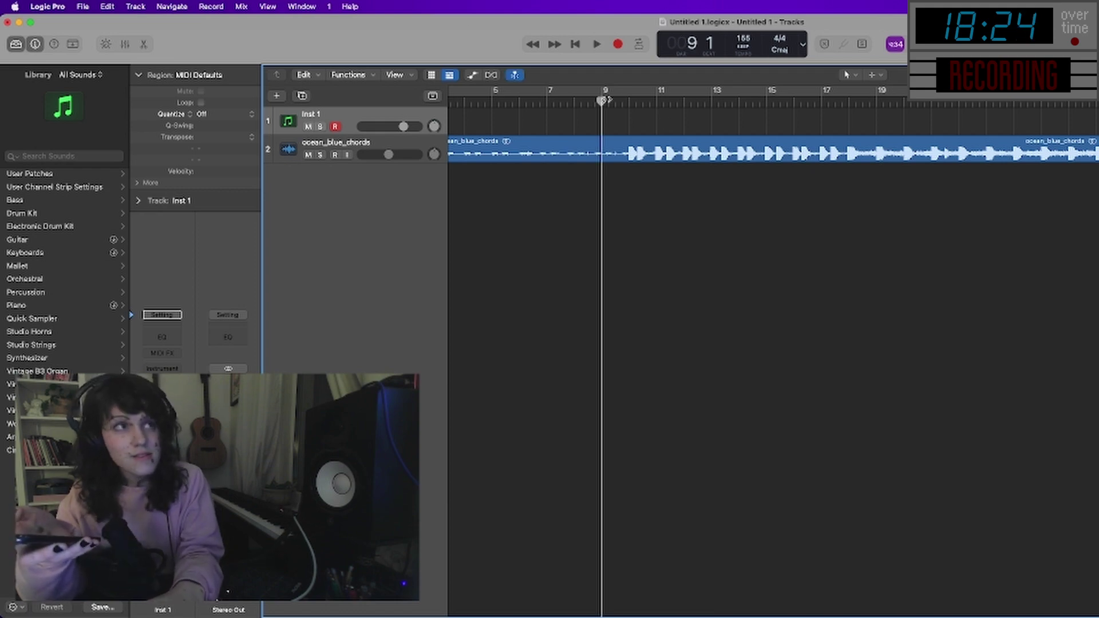
left_click(839, 103)
key("space")
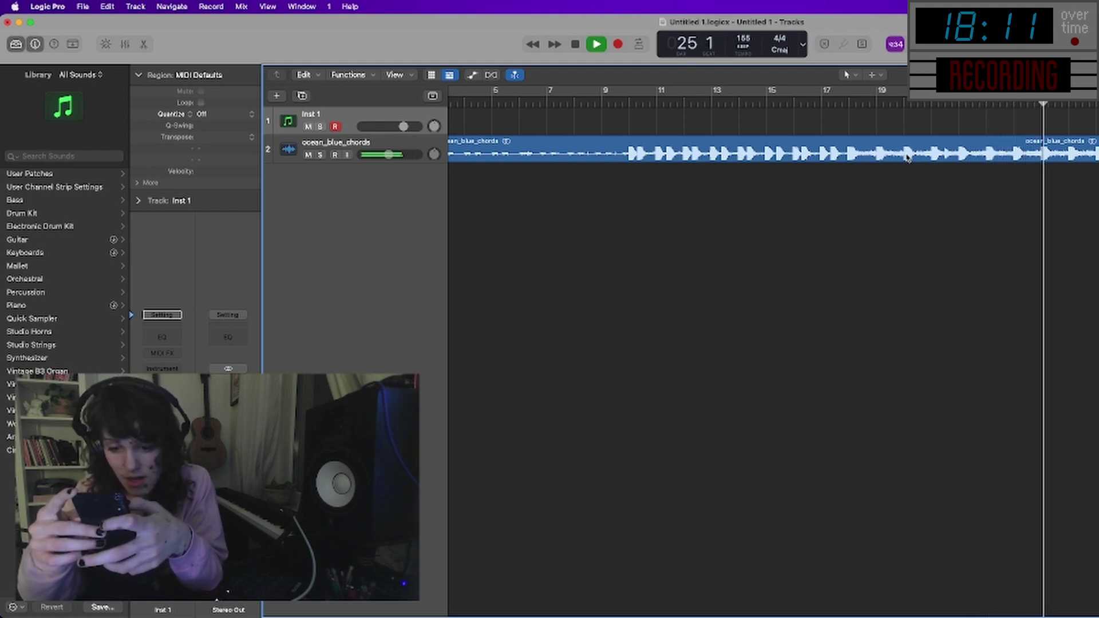
key("space")
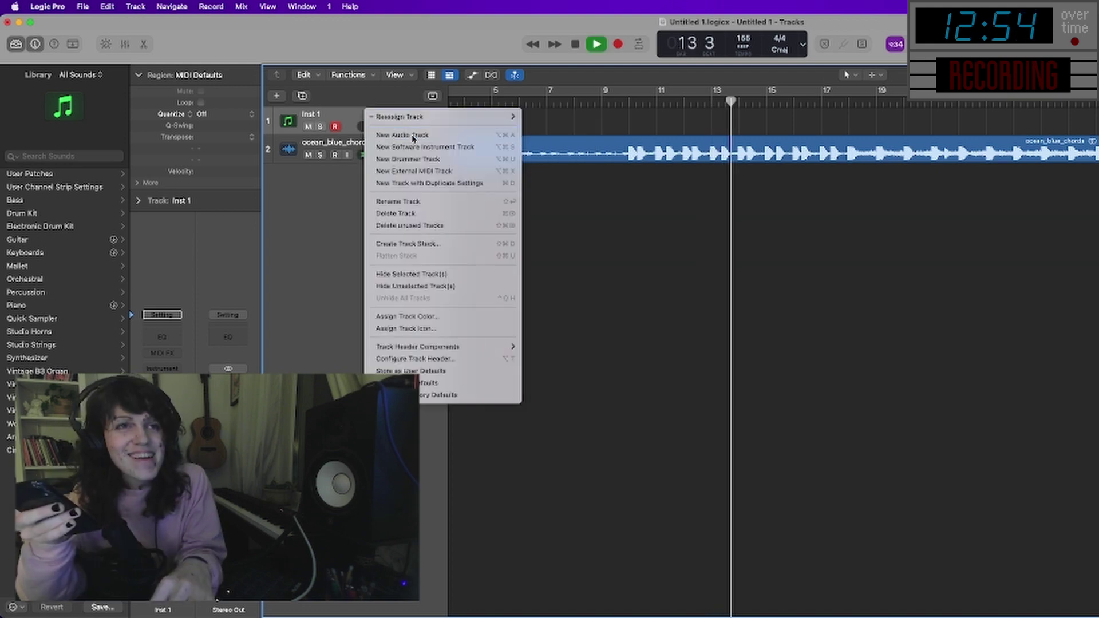
Add an audio track with the vocal_eth patch and insert the MAutoPitch plug-in on its channel strip.
left_click(411, 136)
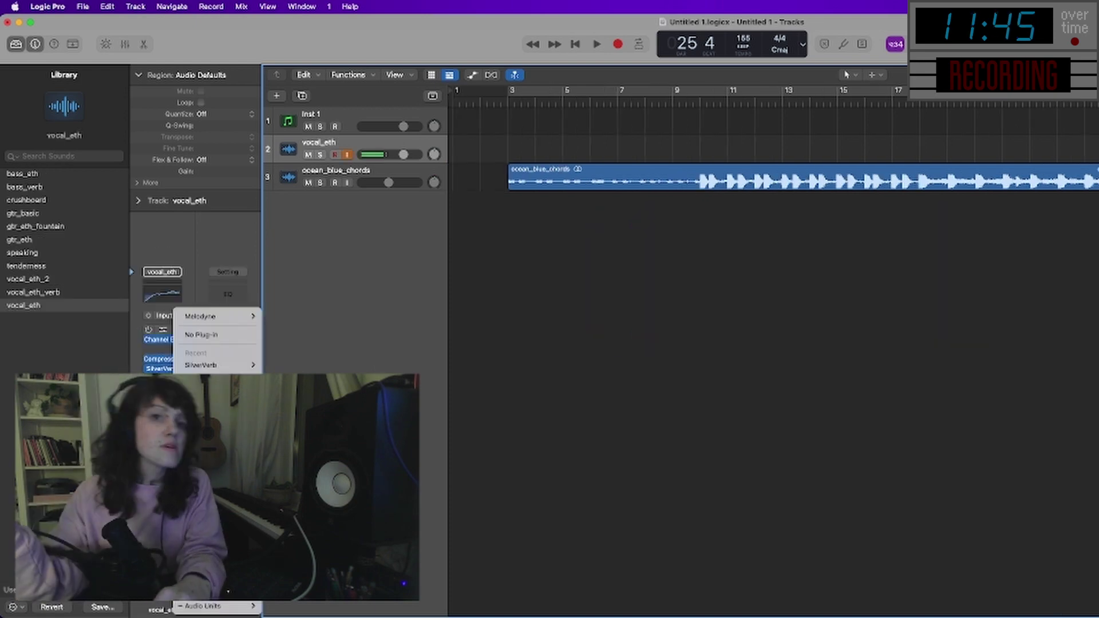
left_click(355, 515)
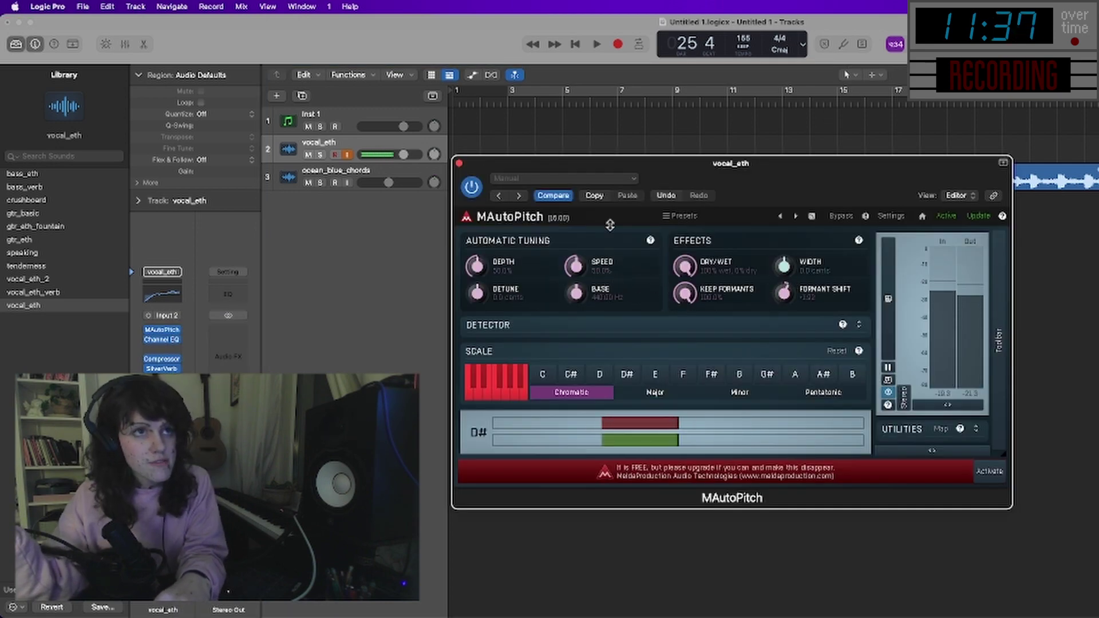
left_click(460, 163)
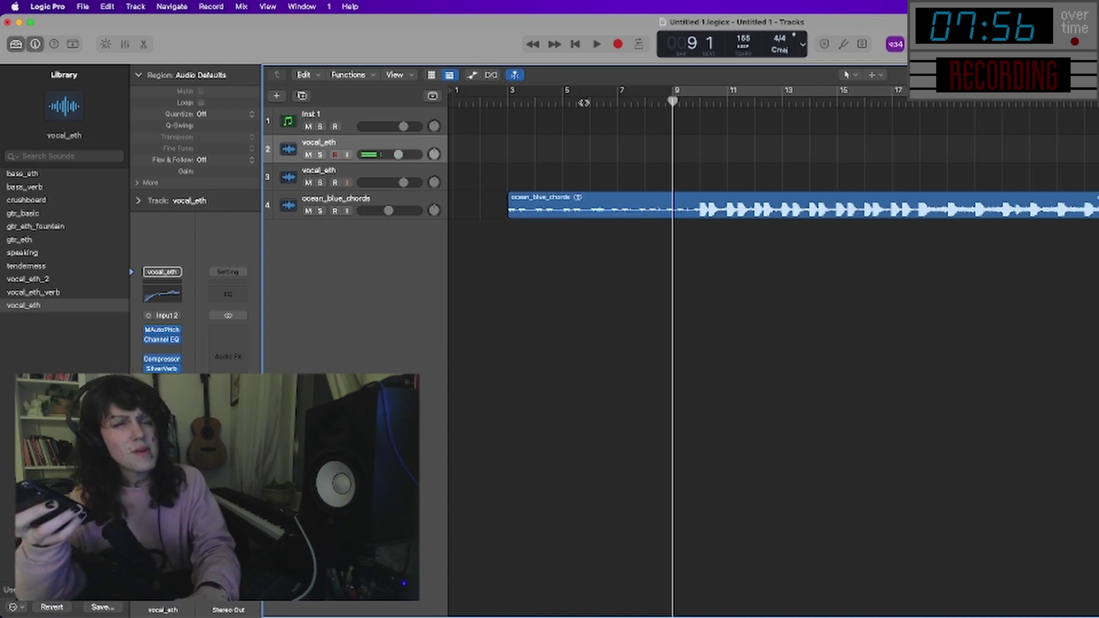
Record a vocal take on the upper vocal_eth track from about bar 8 over ocean_blue_chords and play it back.
key("comma")
key("comma")
key("comma")
key("space")
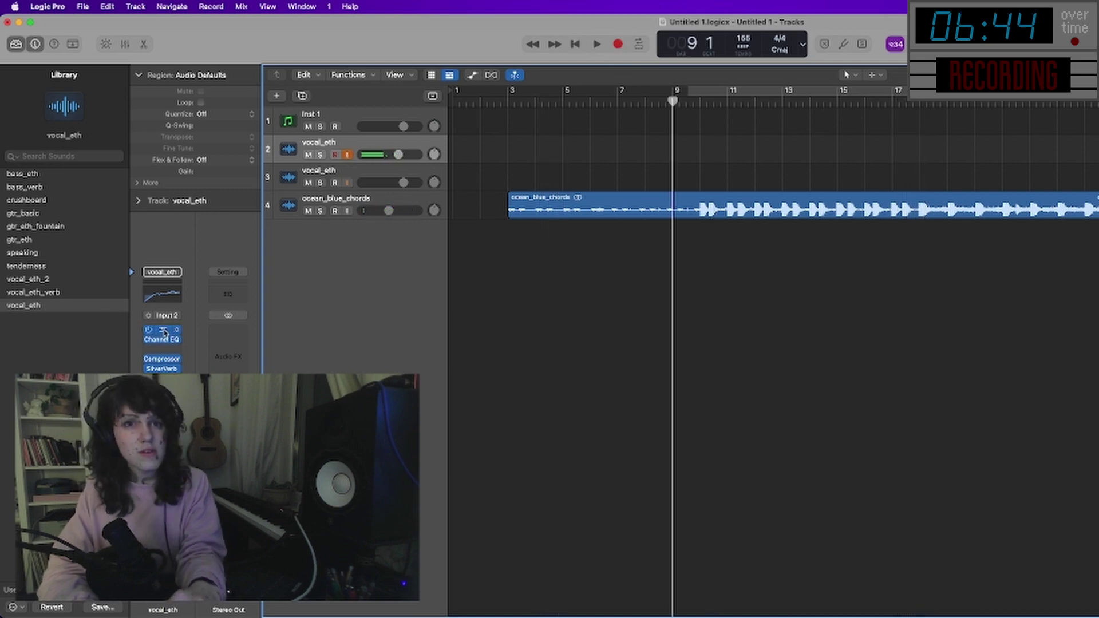
left_click(163, 331)
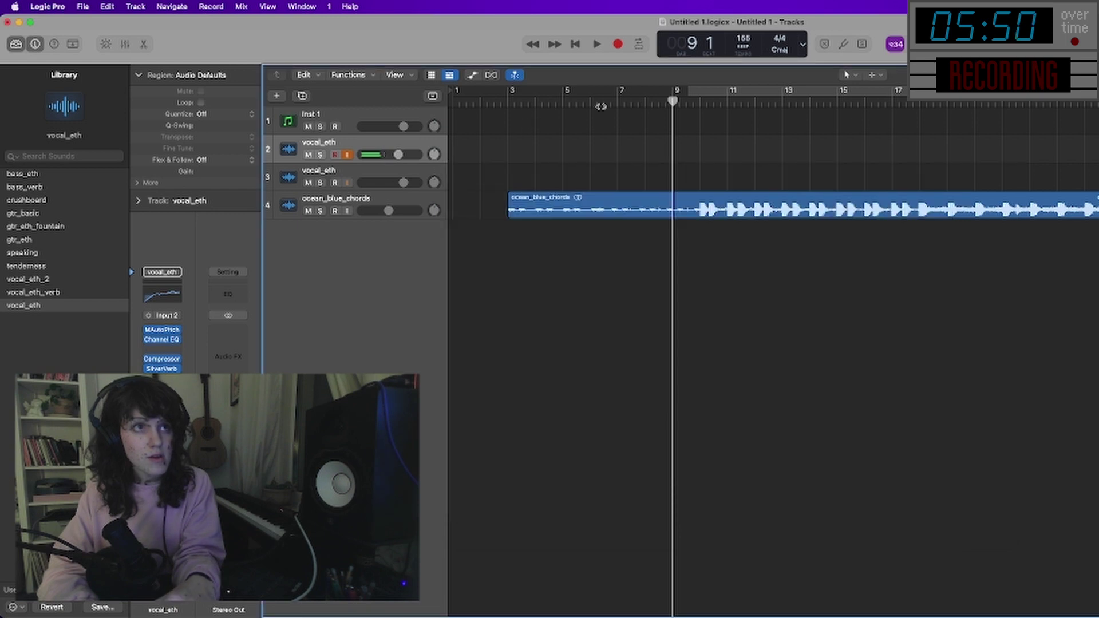
left_click(617, 44)
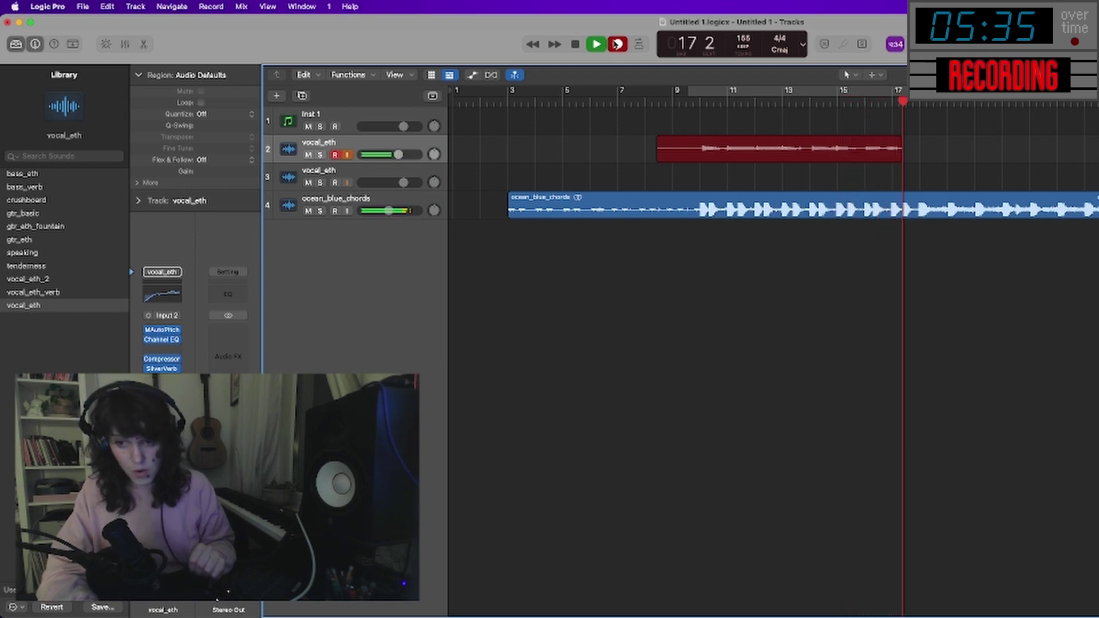
key("space")
key("space")
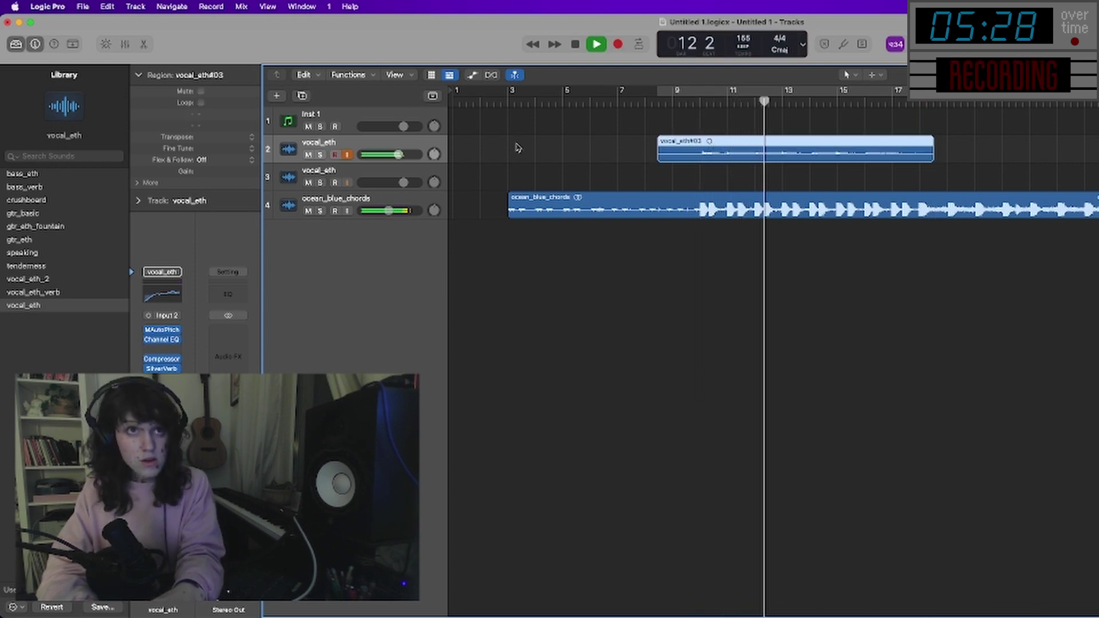
Record a second vocal layer, correct its pitch in Melodyne and retune the high note of each phrase.
left_click(618, 44)
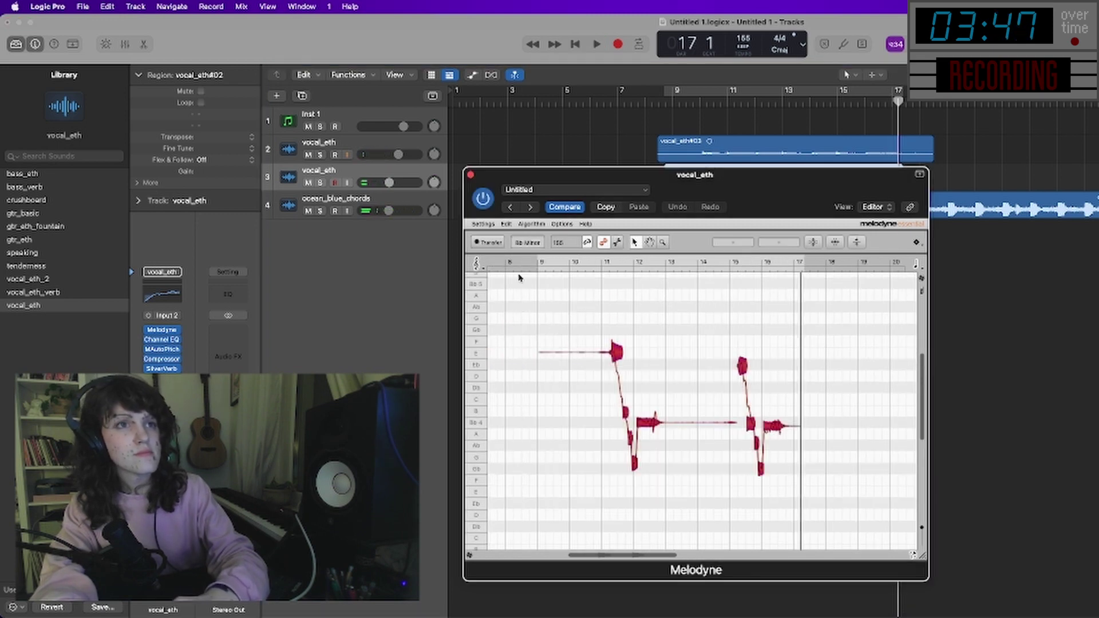
left_click(813, 242)
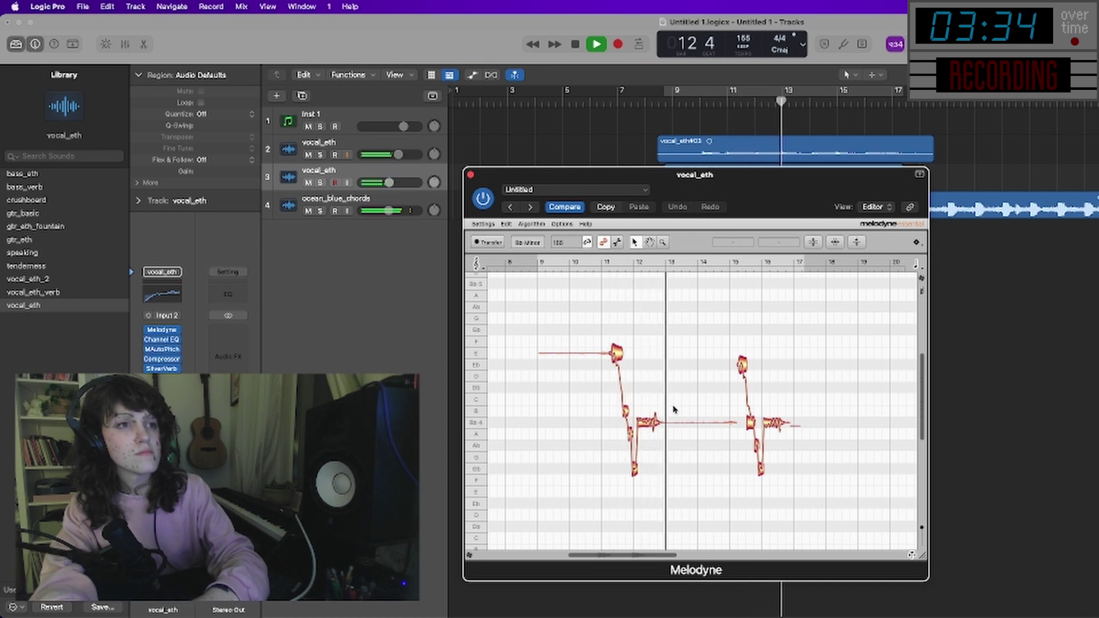
left_click(616, 350)
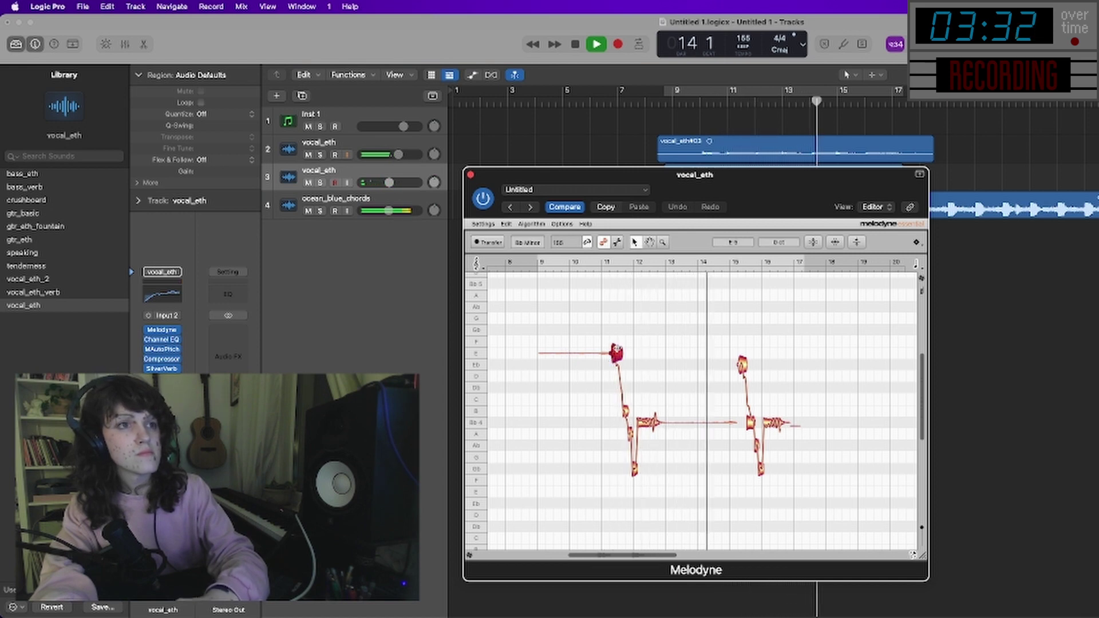
left_click_drag(616, 352, 617, 355)
left_click_drag(742, 364, 742, 354)
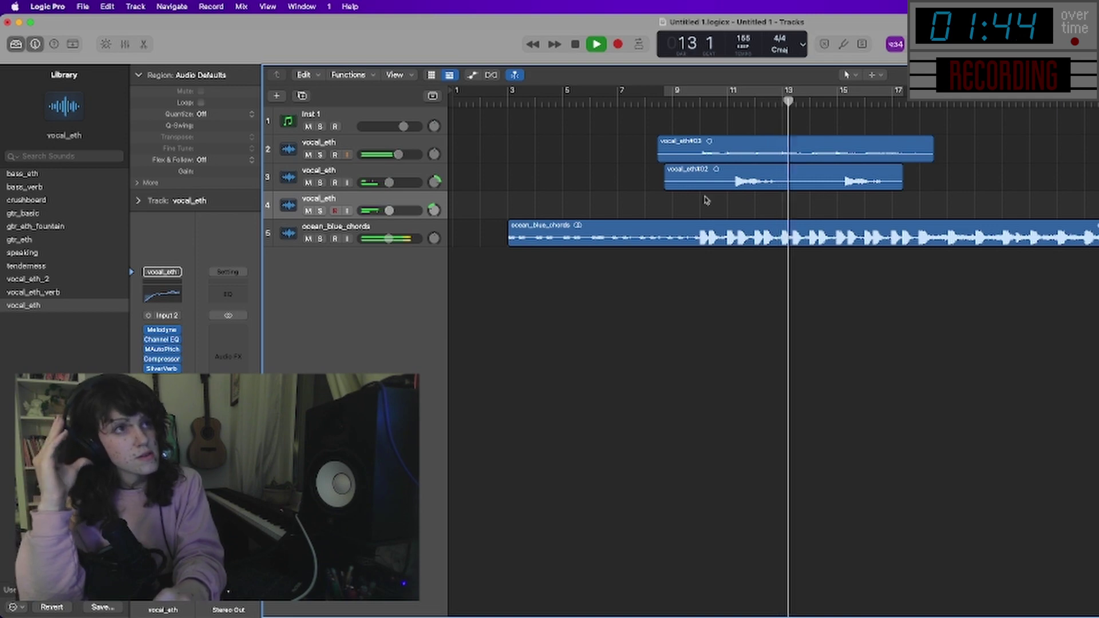
Record a third layer on the vocal_eth track above ocean_blue_chords from about bar 7, plus a new take on the uppermost vocal_eth track from about bar 20.
left_click(602, 86)
left_click(617, 44)
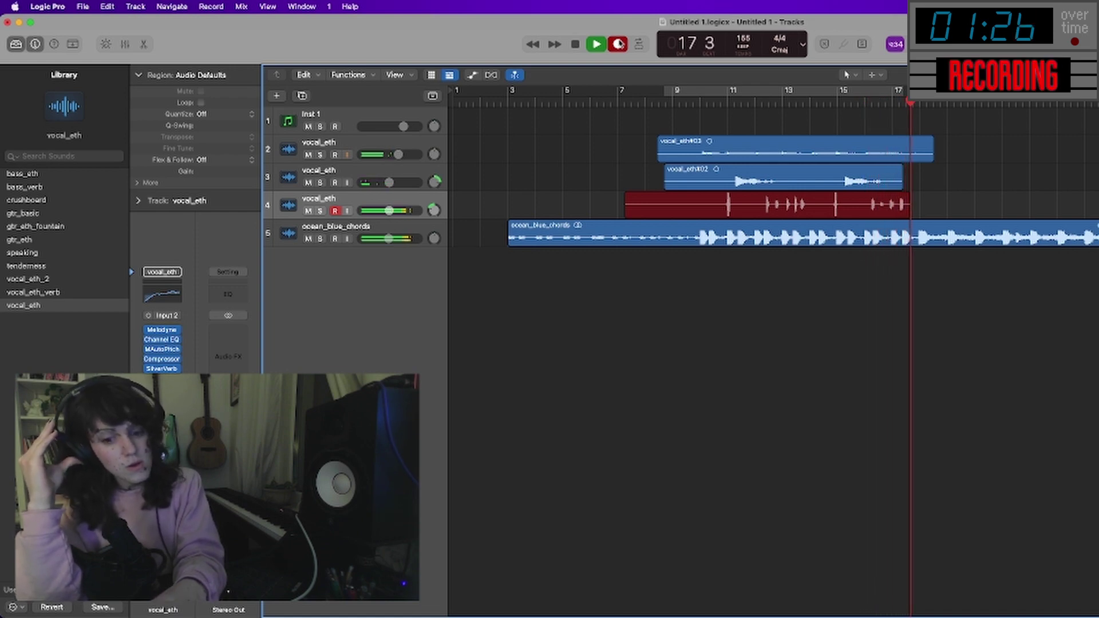
key("space")
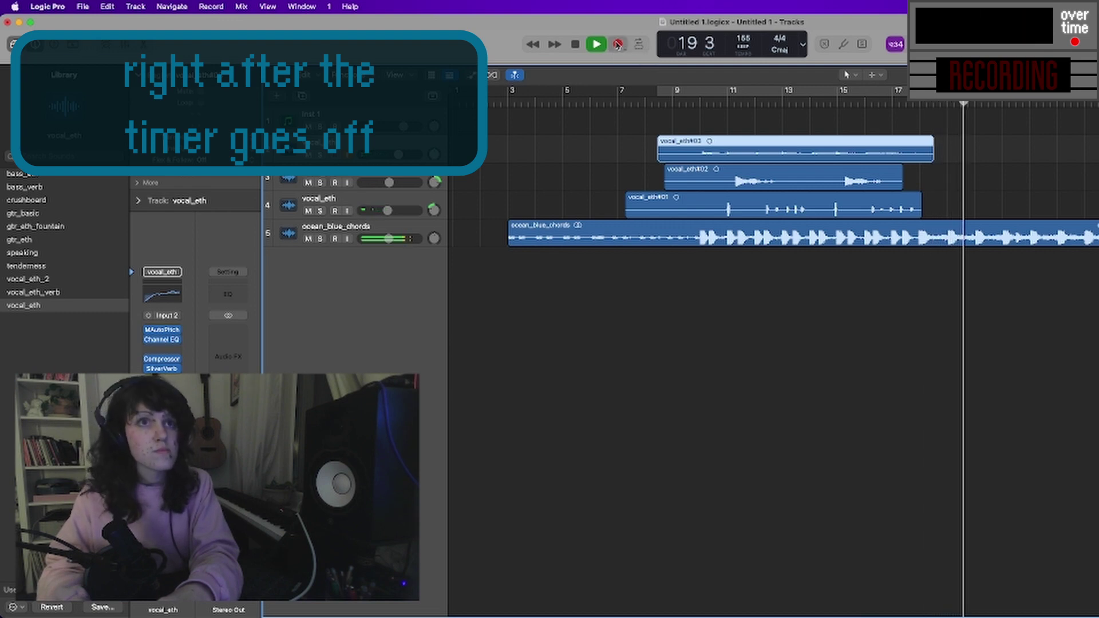
left_click(617, 44)
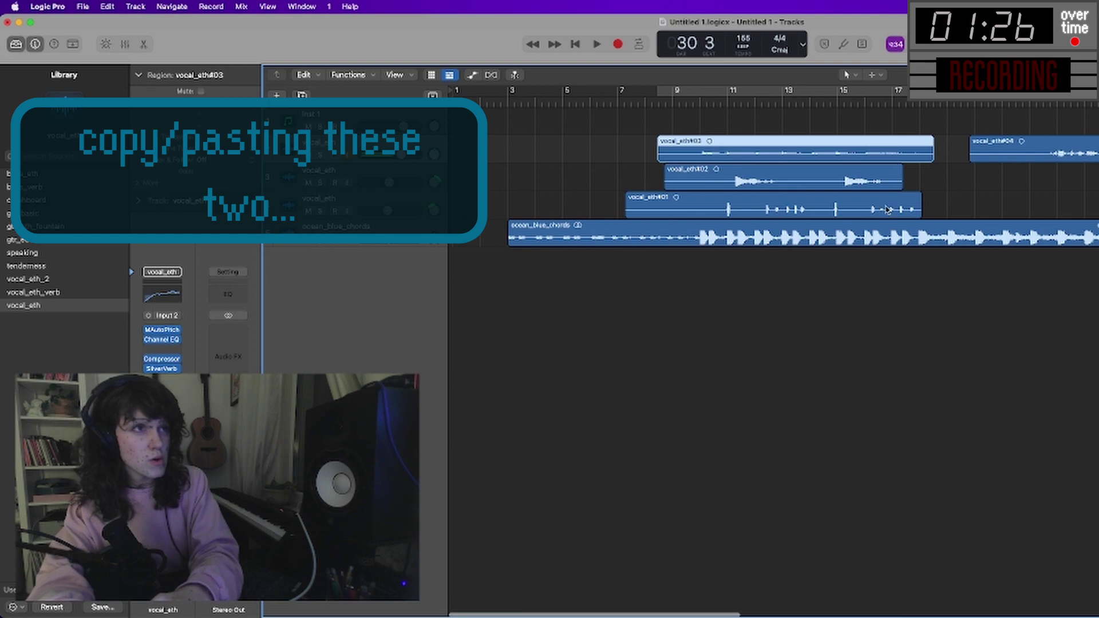
Copy the vocal_eth#03 and vocal_eth#01 regions to the end section, move the copies to bar 29 and play them.
left_click(887, 209, "shift")
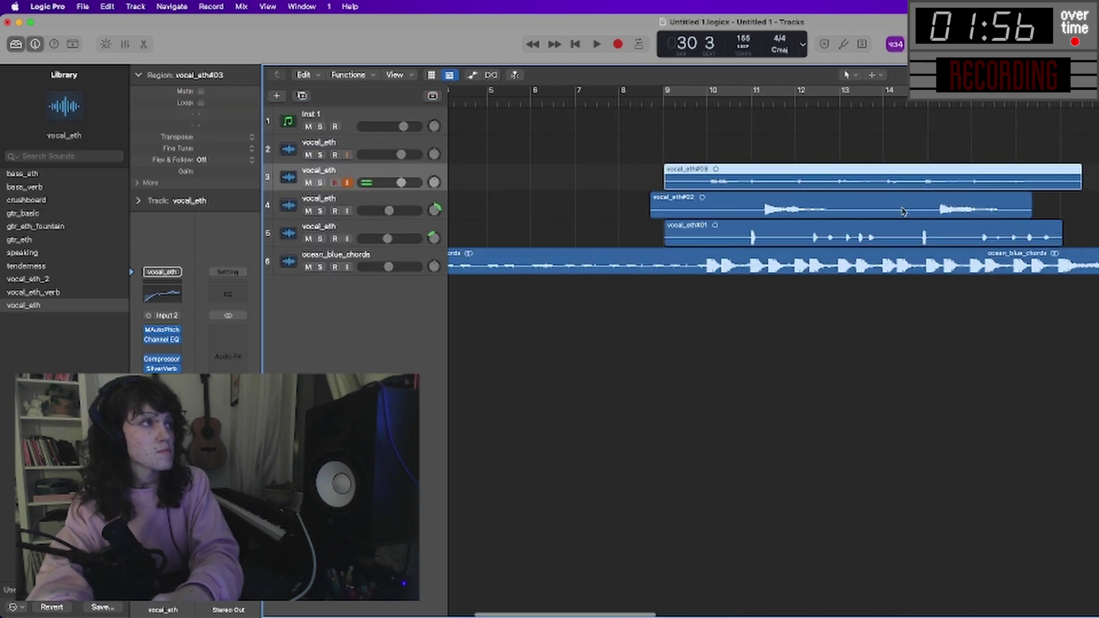
scroll(859, 200, "right", 10)
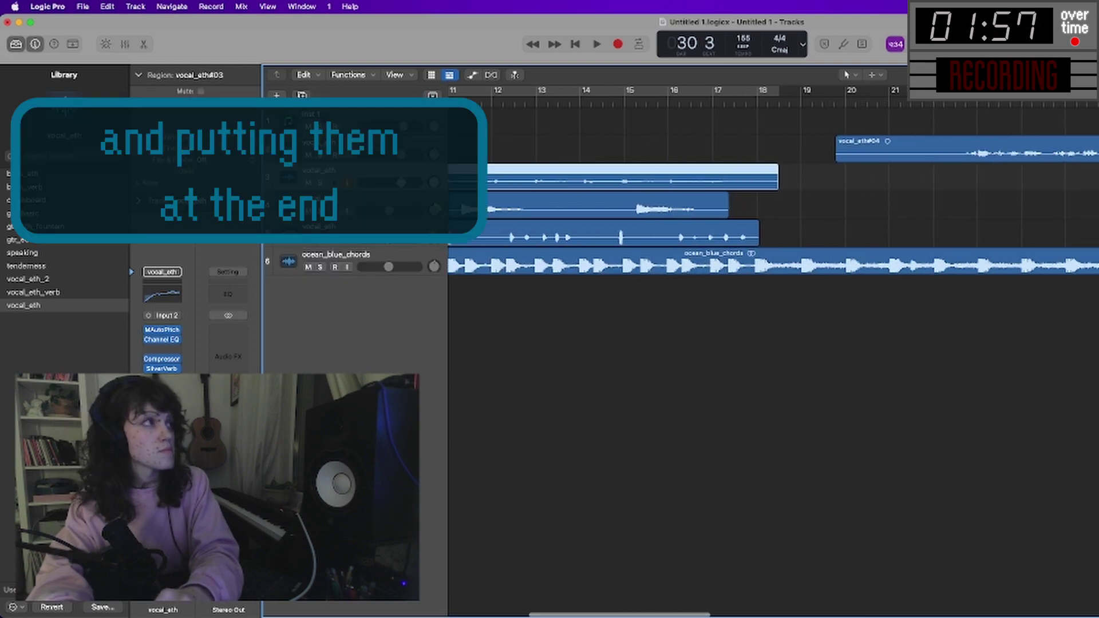
key(";")
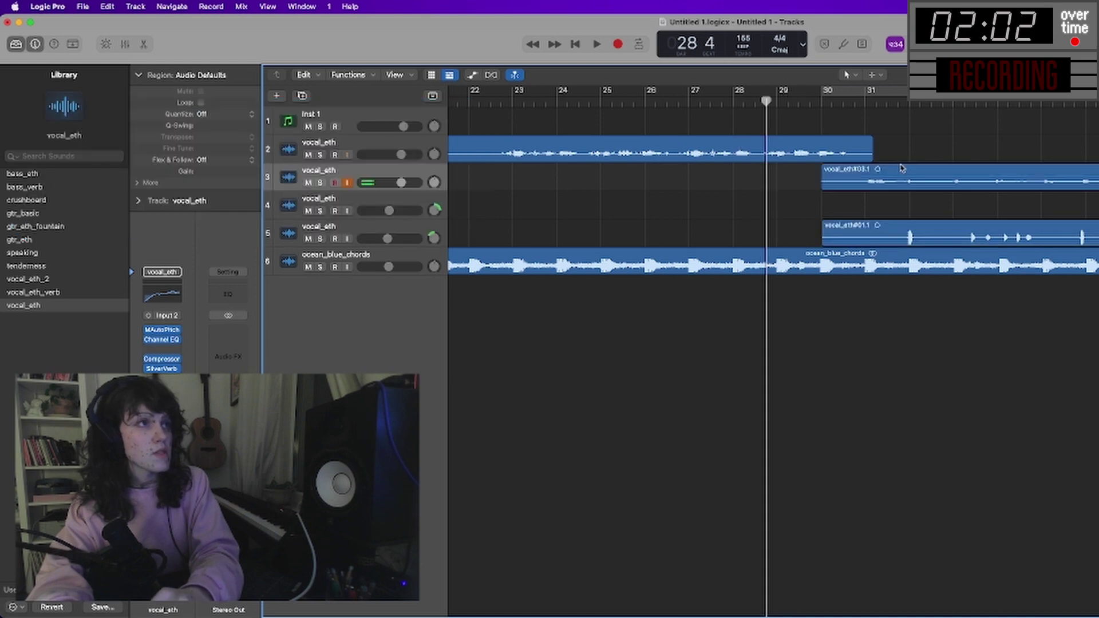
left_click(902, 171)
left_click(908, 234, "shift")
left_click_drag(908, 168, 865, 169)
key("space")
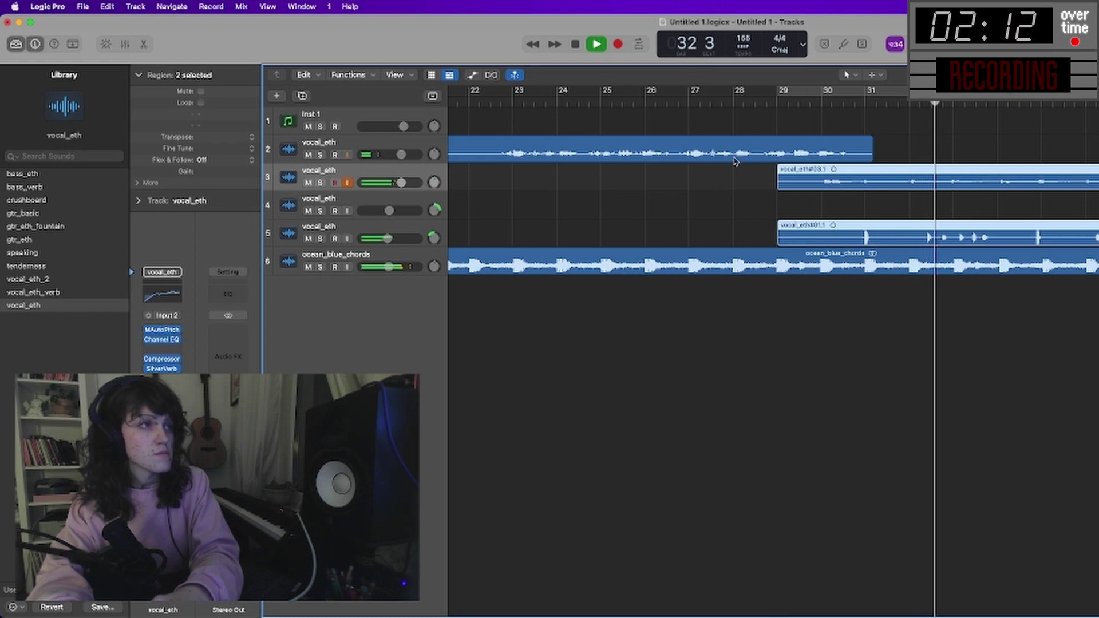
scroll(842, 214, "left", 5)
scroll(842, 214, "right", 8)
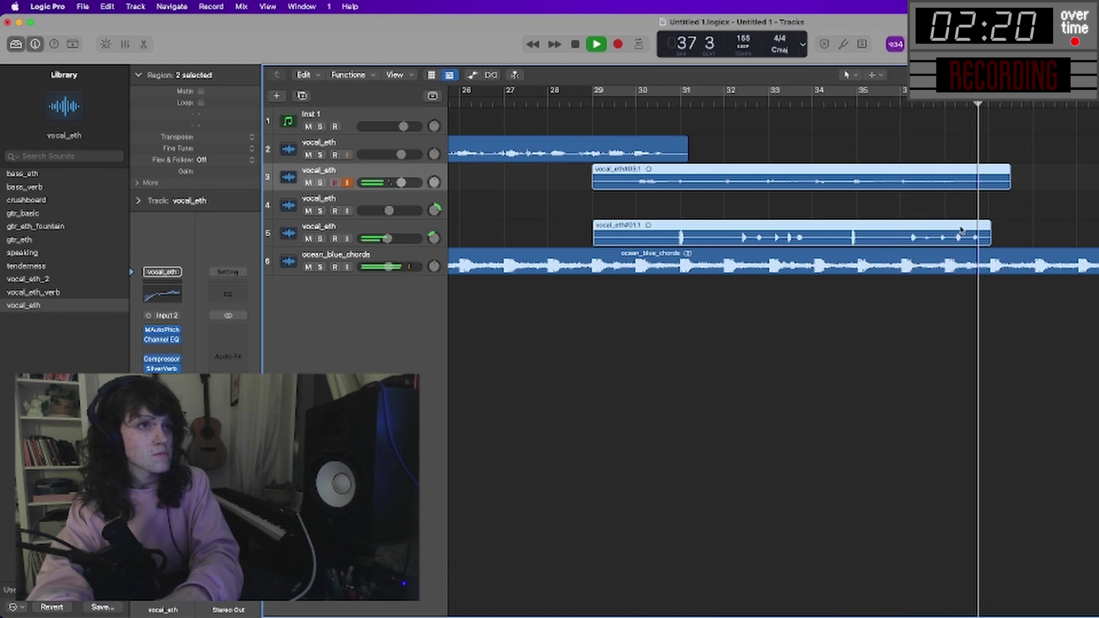
Paste another copy of the vocal_eth#01.1 region at bar 38 and align it on the same track directly after the original.
left_click(1045, 206)
left_click(982, 235)
key("space")
left_click(990, 105)
key("cmd+c")
key("cmd+v")
left_click_drag(962, 174, 962, 235)
left_click_drag(823, 236, 846, 228)
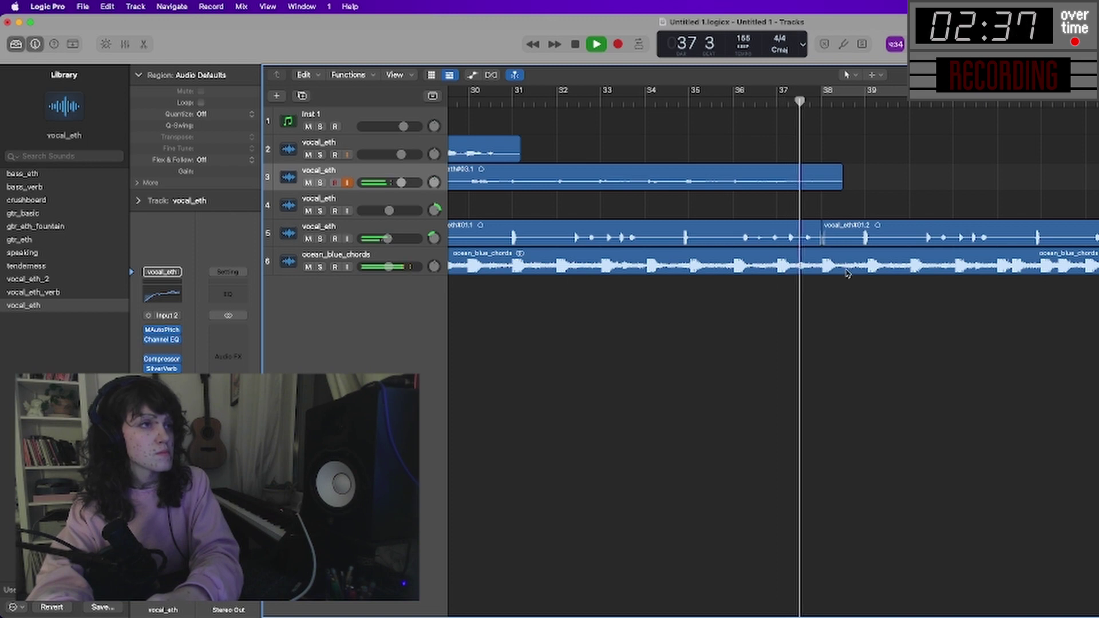
Place one more vocal_eth#01 copy at bar 46 on the lowest vocal track and trim it to the end of ocean_blue_chords.
scroll(802, 171, "left", 5)
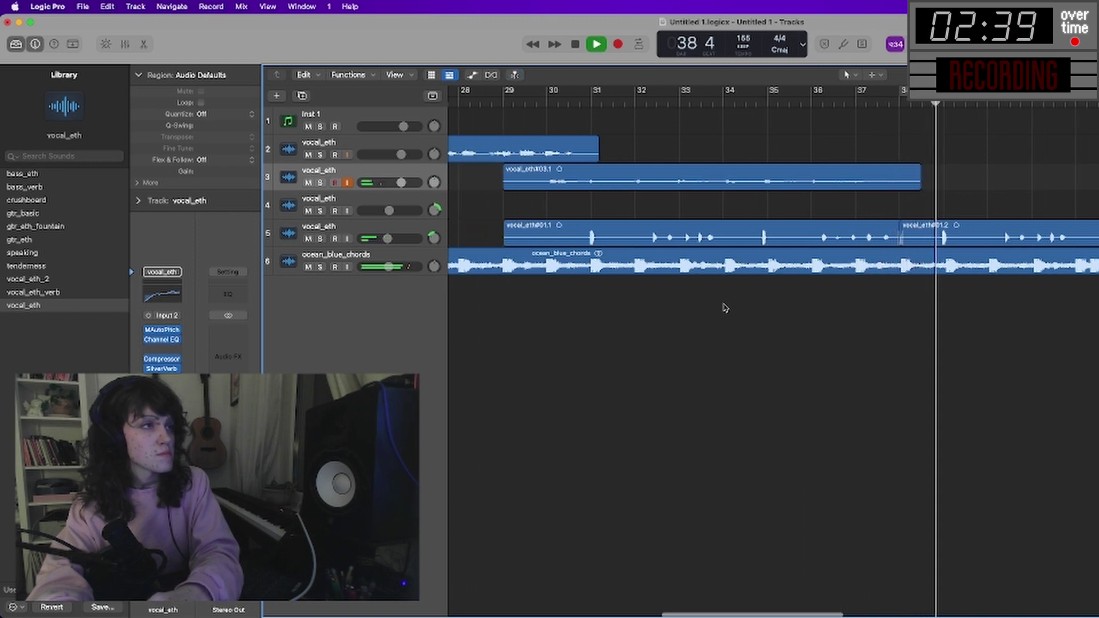
scroll(931, 307, "left", 2)
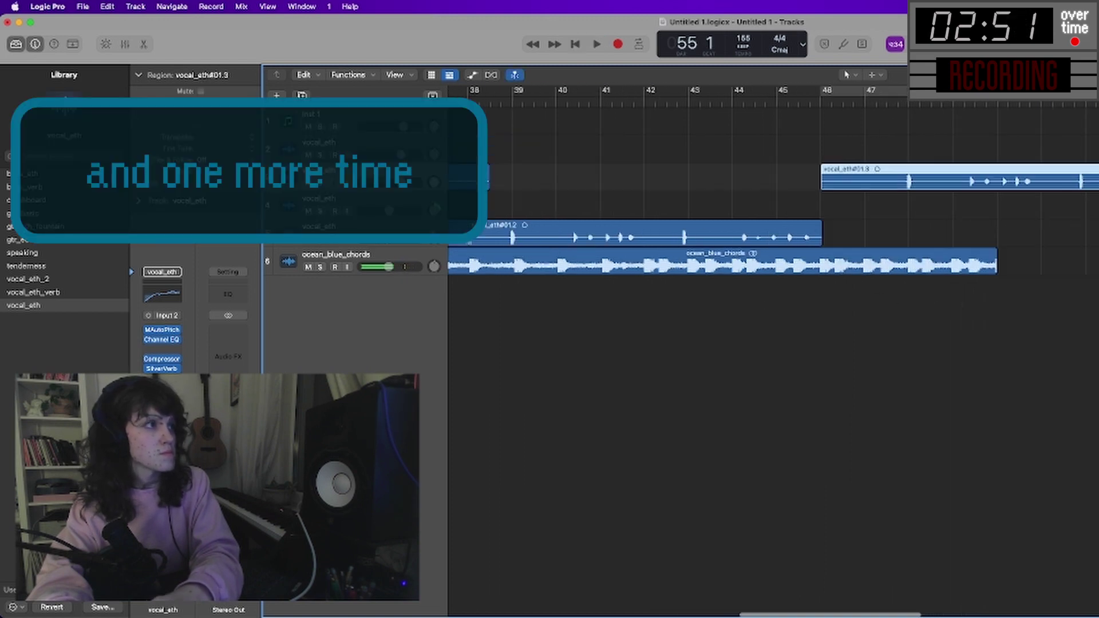
left_click_drag(822, 188, 859, 232)
key("space")
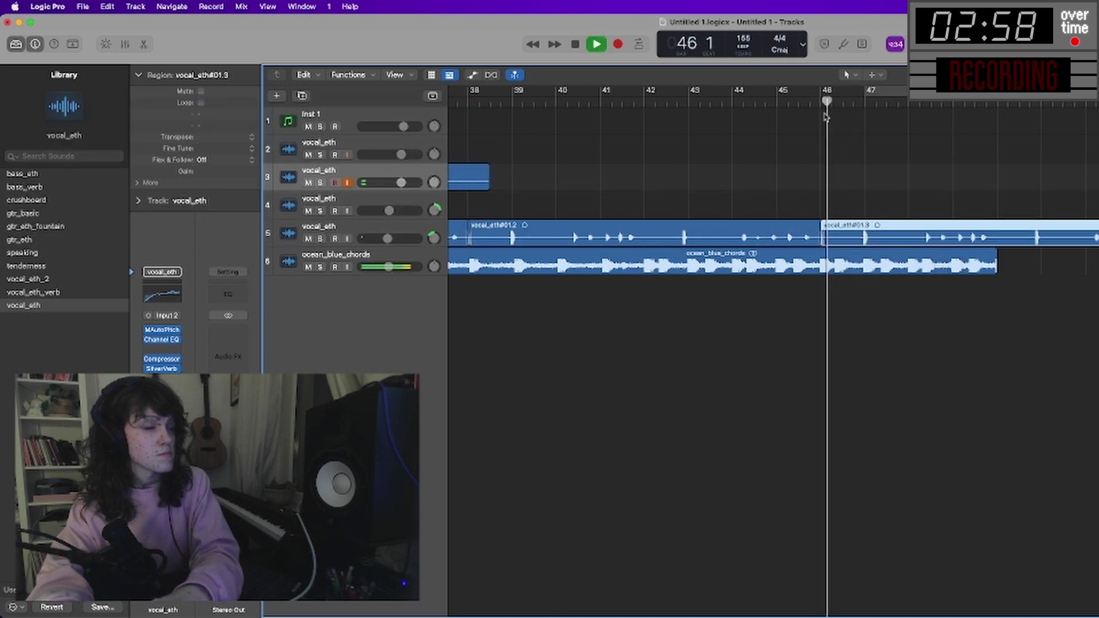
left_click_drag(1097, 237, 999, 241)
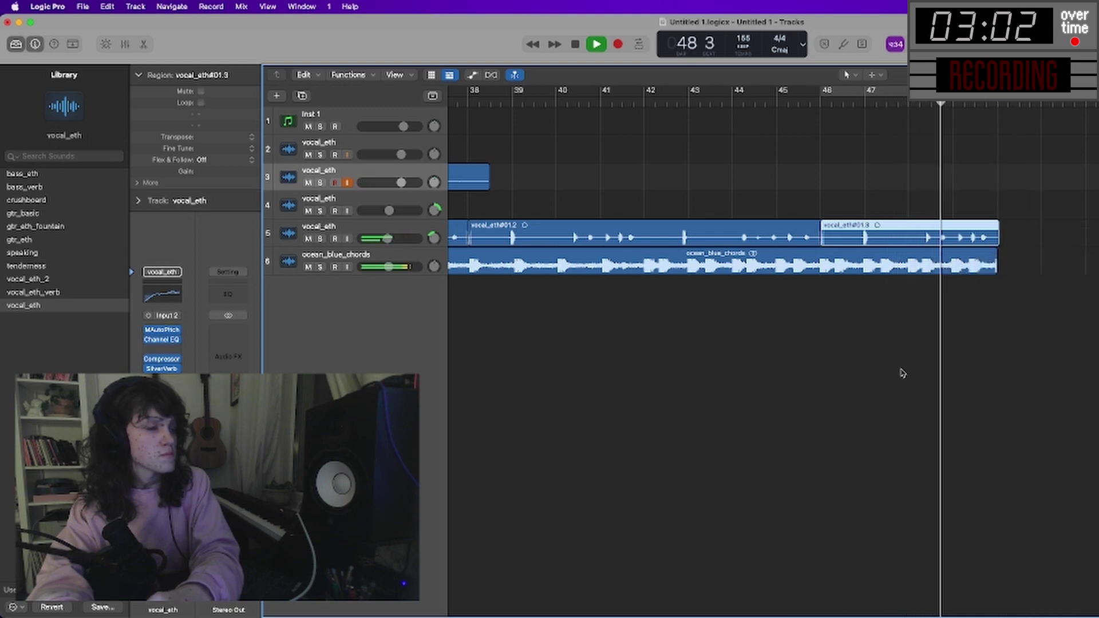
scroll(817, 348, "left", 3)
scroll(744, 332, "left", 5)
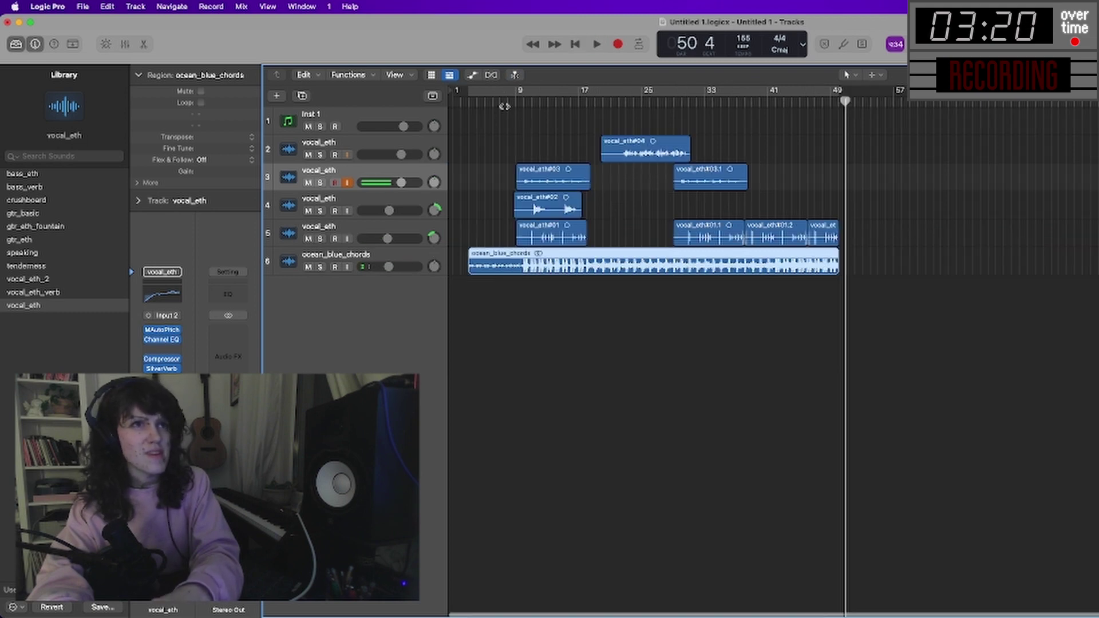
Play the arrangement from about bar 8, add a new audio track and record a voice take on it from about bar 16 to 22.
left_click(507, 102)
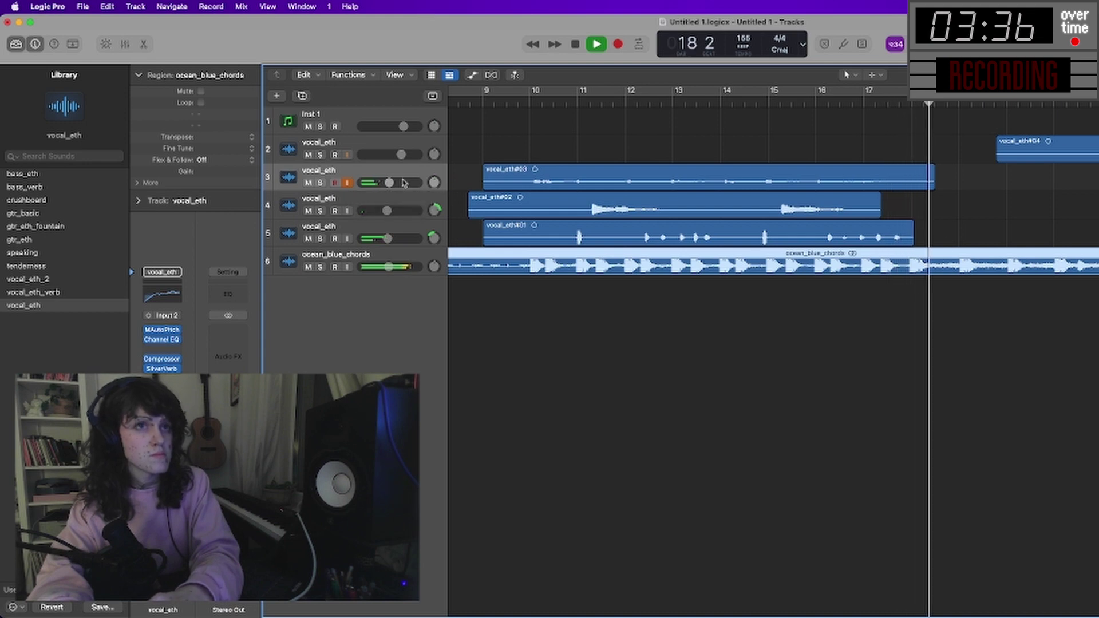
scroll(689, 225, "right", 5)
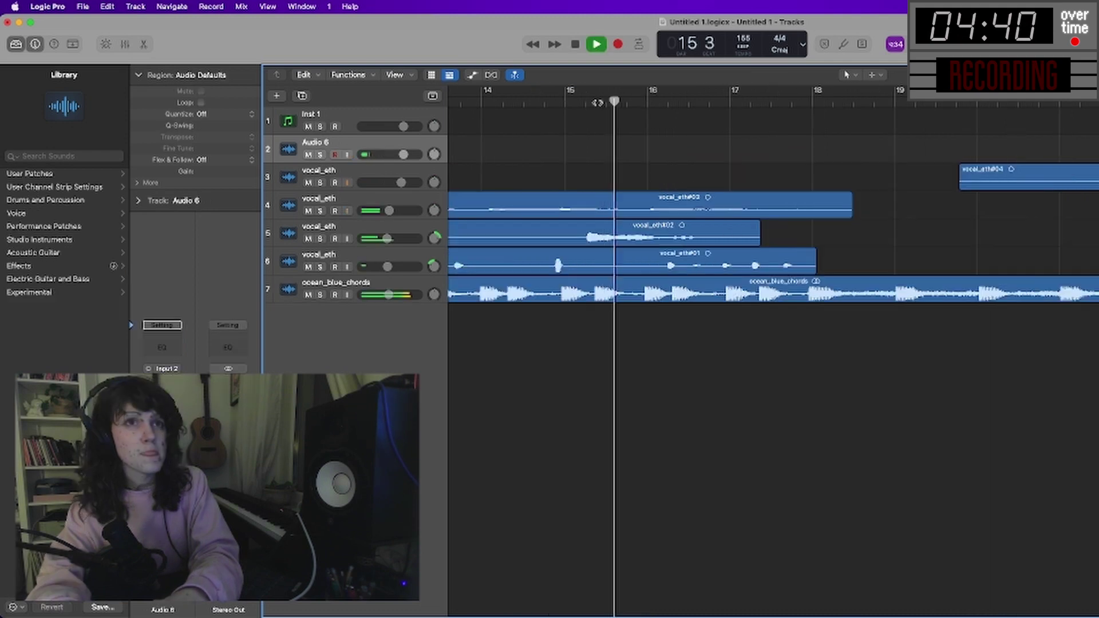
left_click(618, 44)
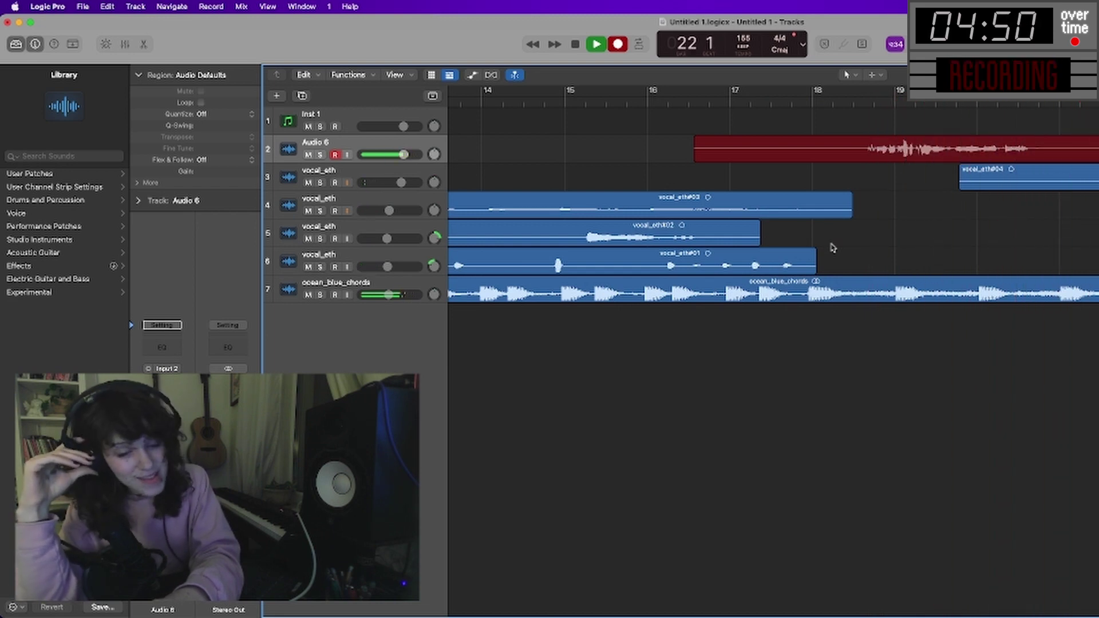
key("space")
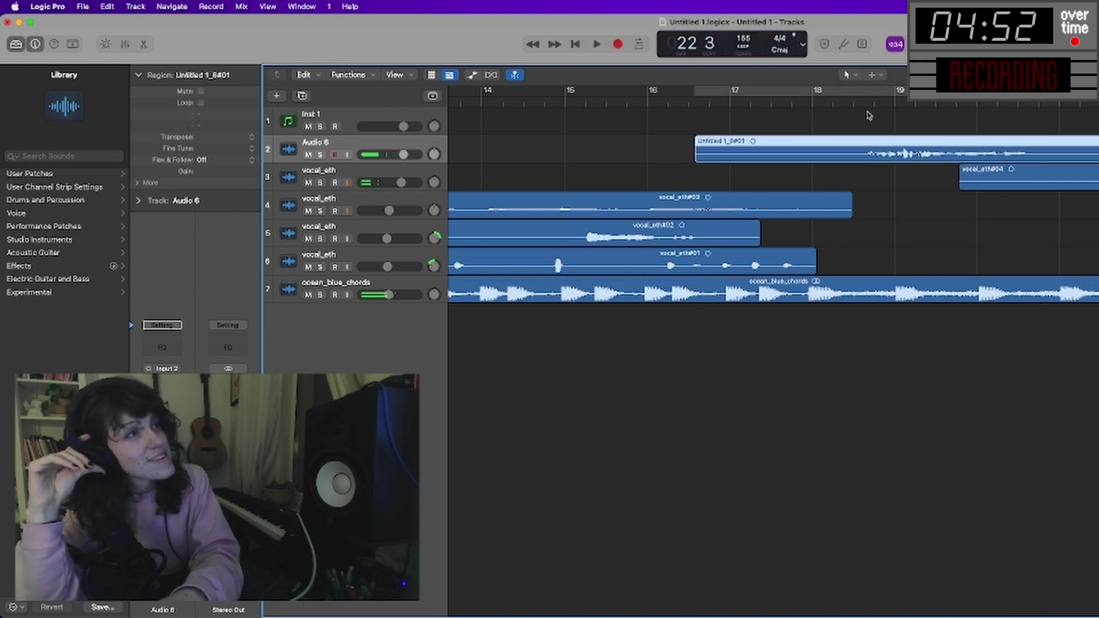
Play back the new take with the following vocal sections and lower the Audio 6 track's volume slightly.
key("space")
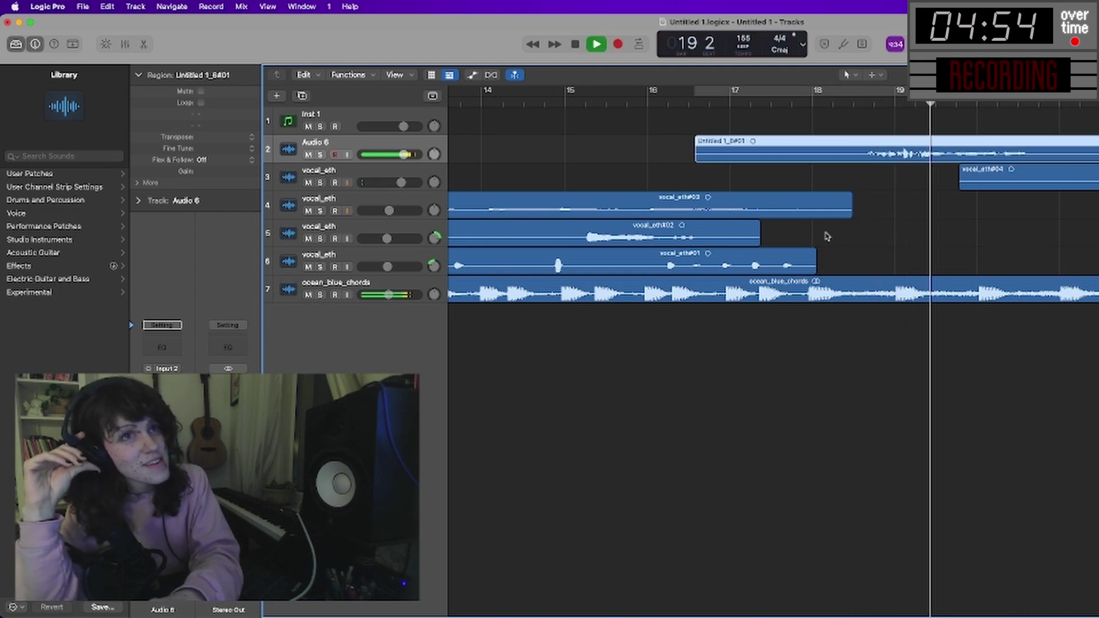
left_click_drag(403, 154, 393, 154)
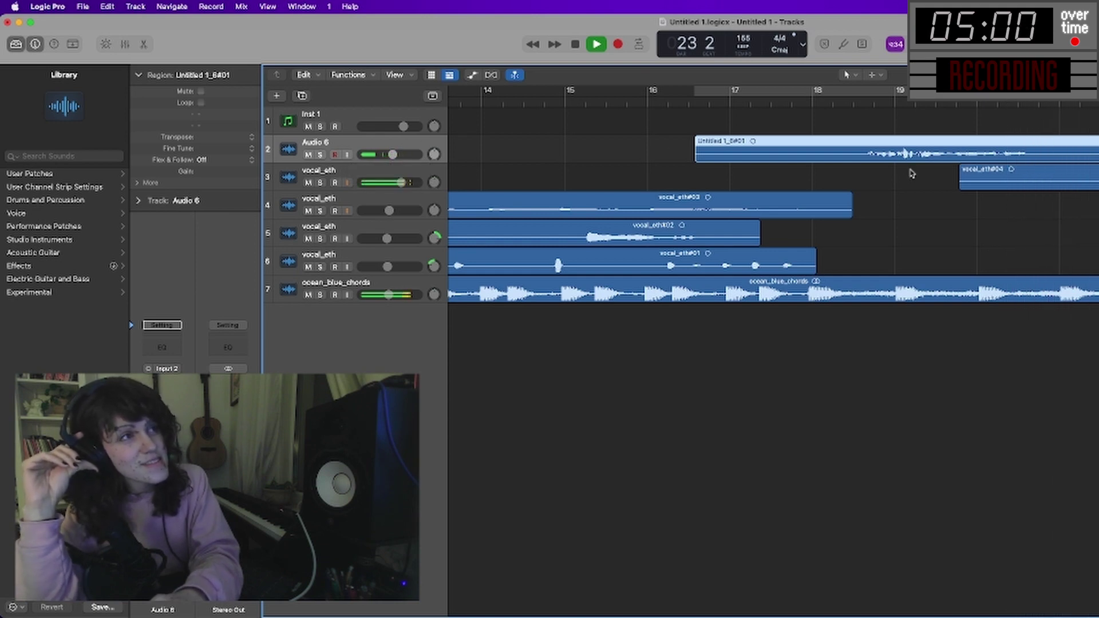
scroll(857, 213, "right", 10)
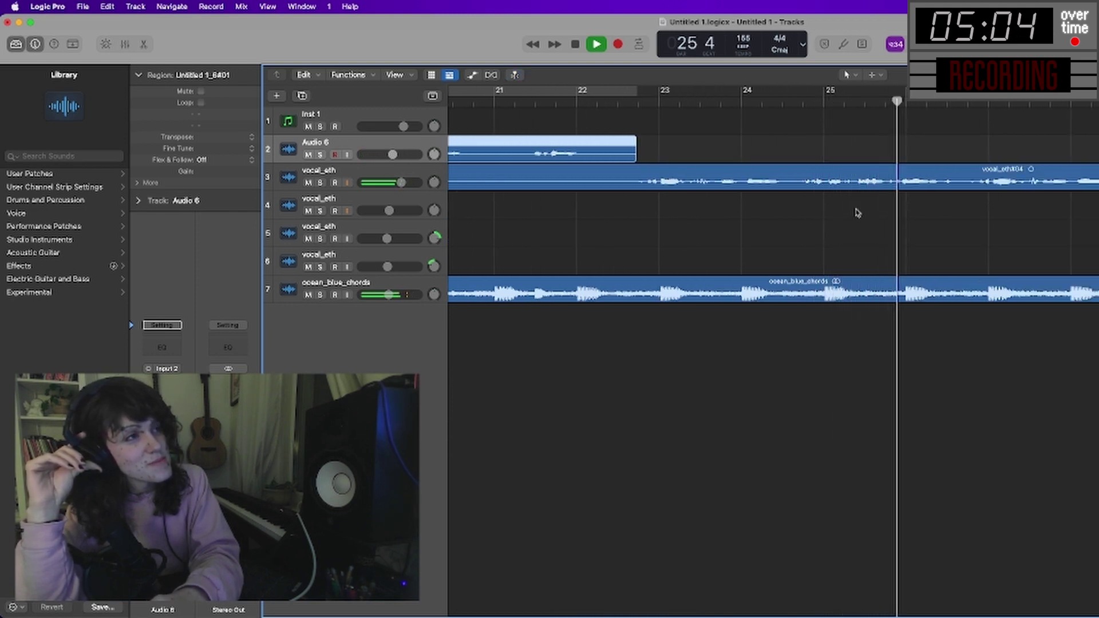
scroll(857, 213, "left", 5)
scroll(857, 213, "right", 12)
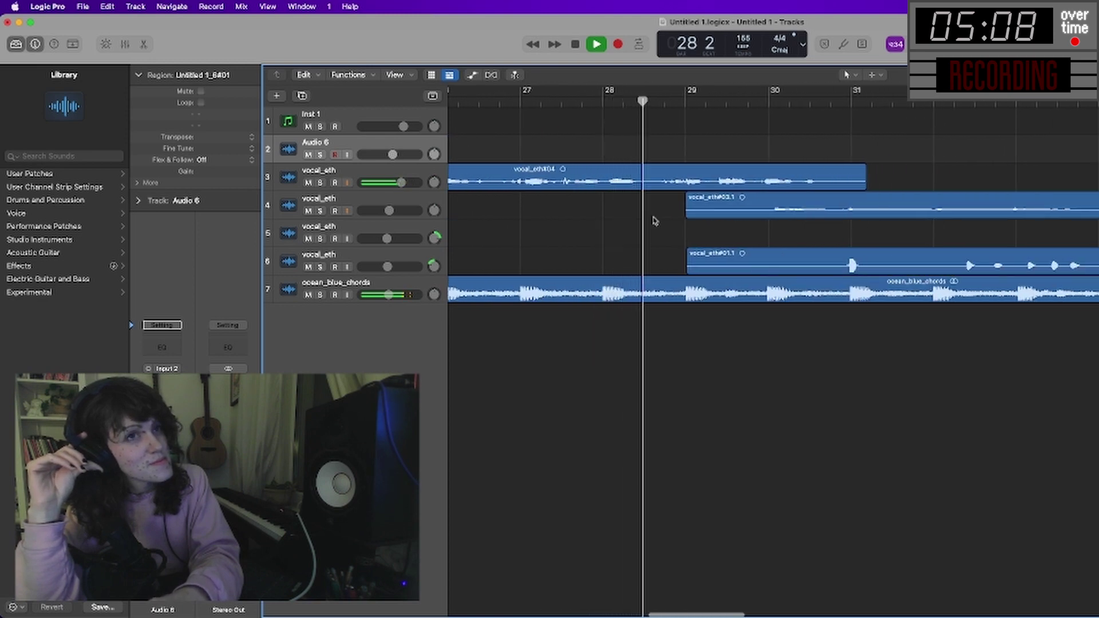
scroll(727, 227, "left", 13)
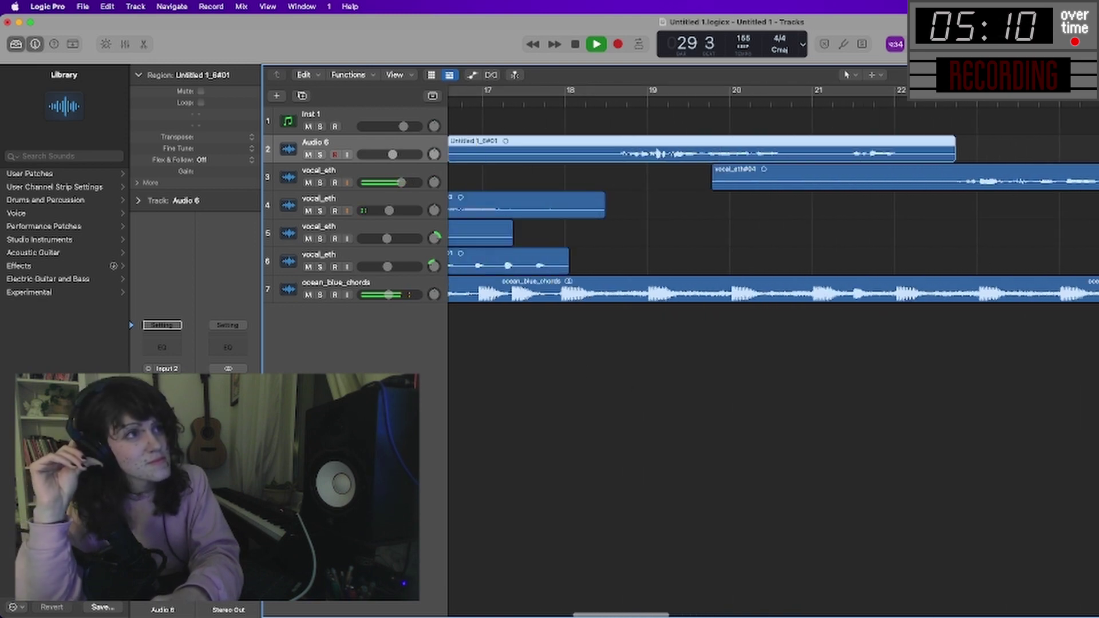
scroll(840, 206, "right", 14)
scroll(839, 206, "left", 3)
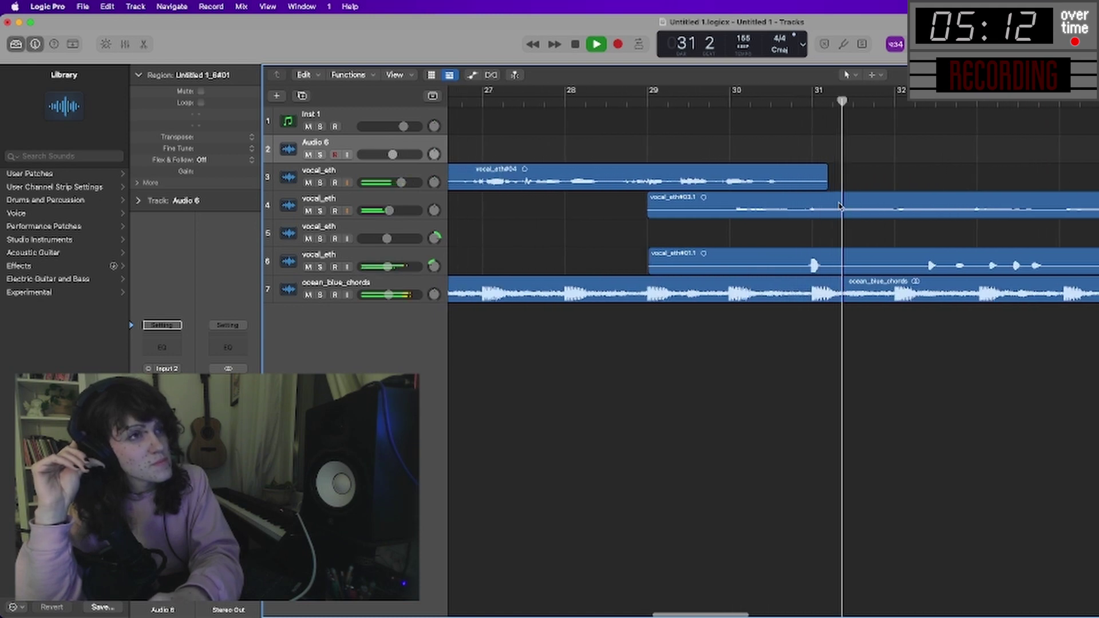
Record a new vocal take on the topmost vocal_eth track from about bar 30 to bar 48.
left_click(377, 179)
left_click(778, 107)
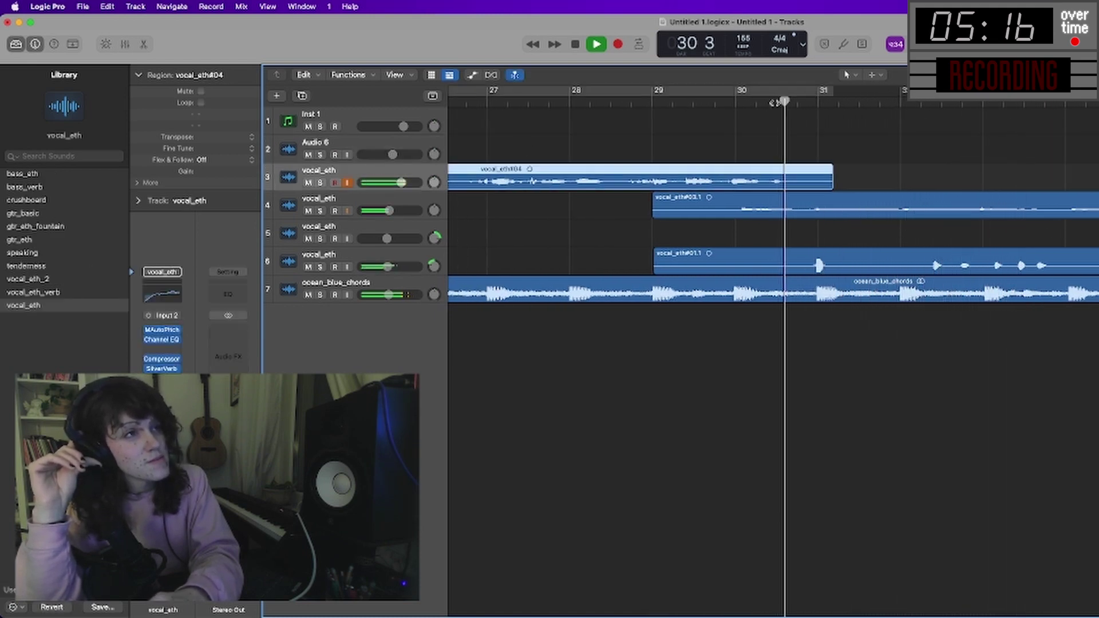
left_click(619, 44)
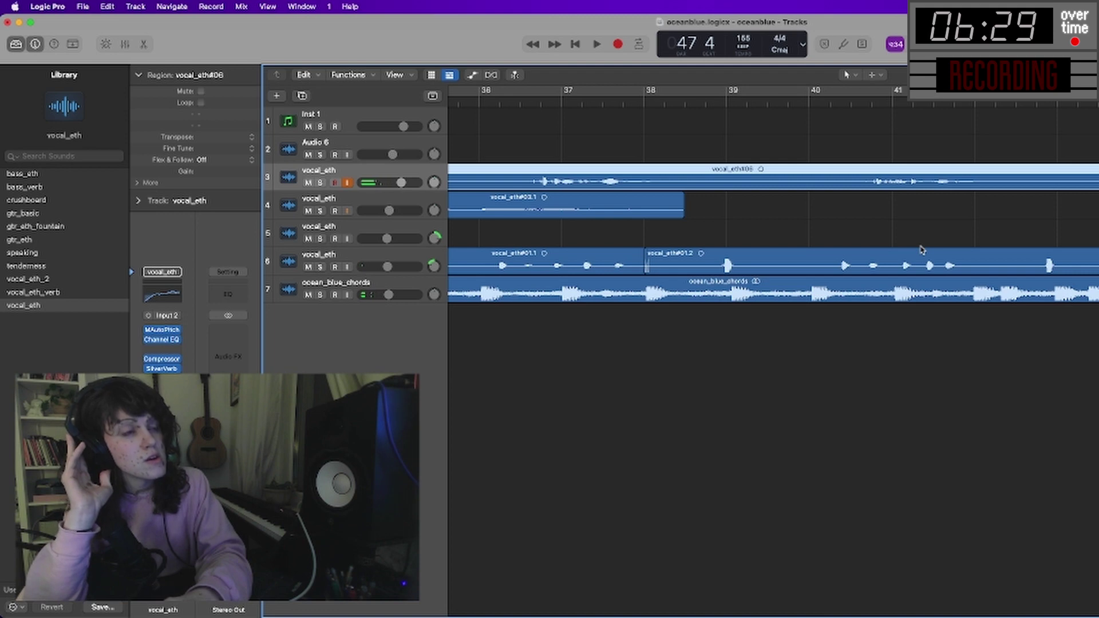
Record another vocal take on the second vocal_eth track from about bar 45 to bar 50.
scroll(922, 250, "right", 5)
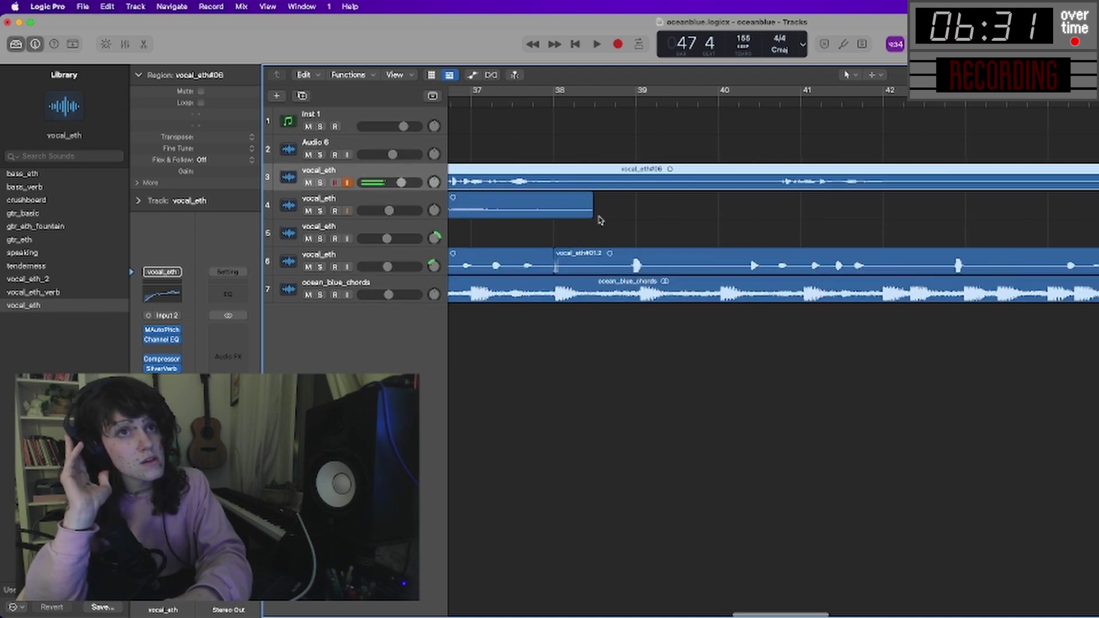
left_click(401, 198)
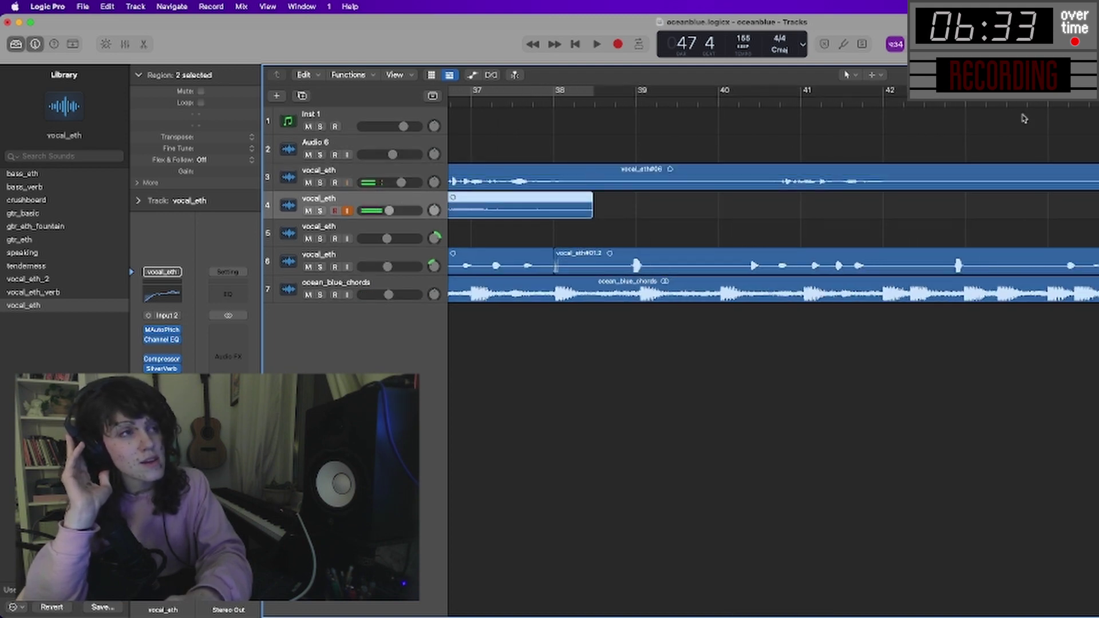
scroll(937, 118, "right", 6)
key("space")
left_click(617, 44)
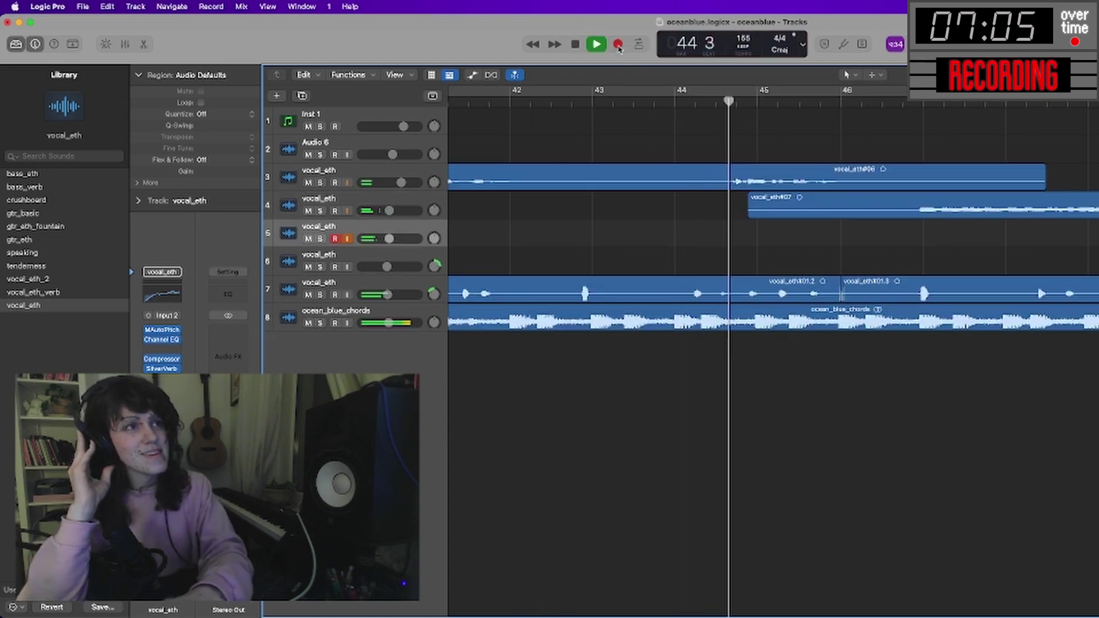
Record a vocal layer on the newly added third vocal_eth track up to about bar 50 and trim its start to about bar 47.
left_click(619, 46)
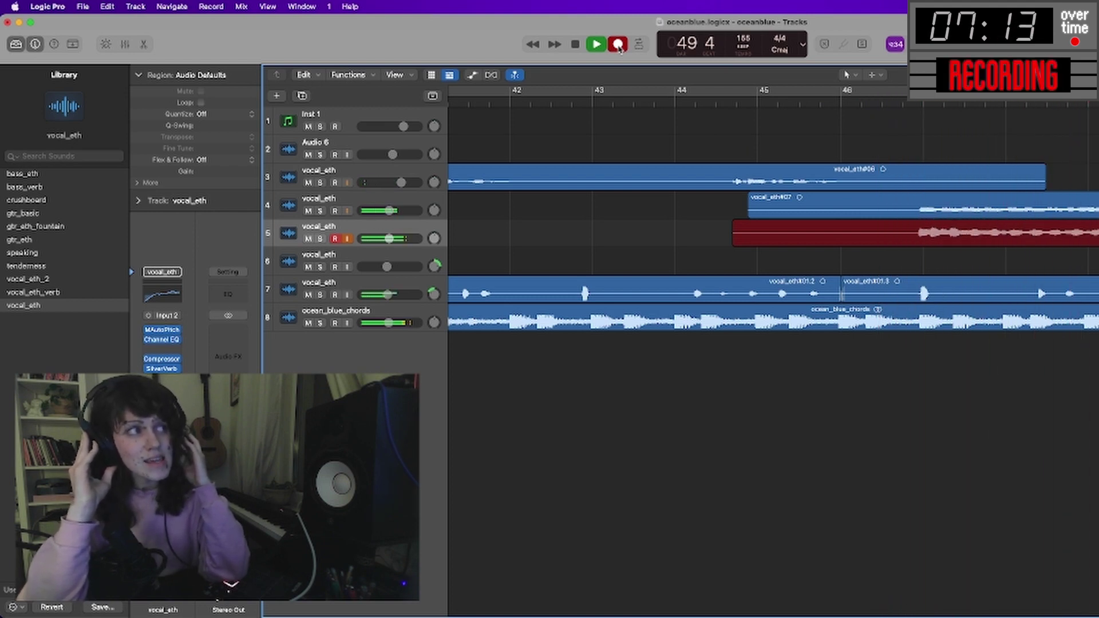
left_click(619, 45)
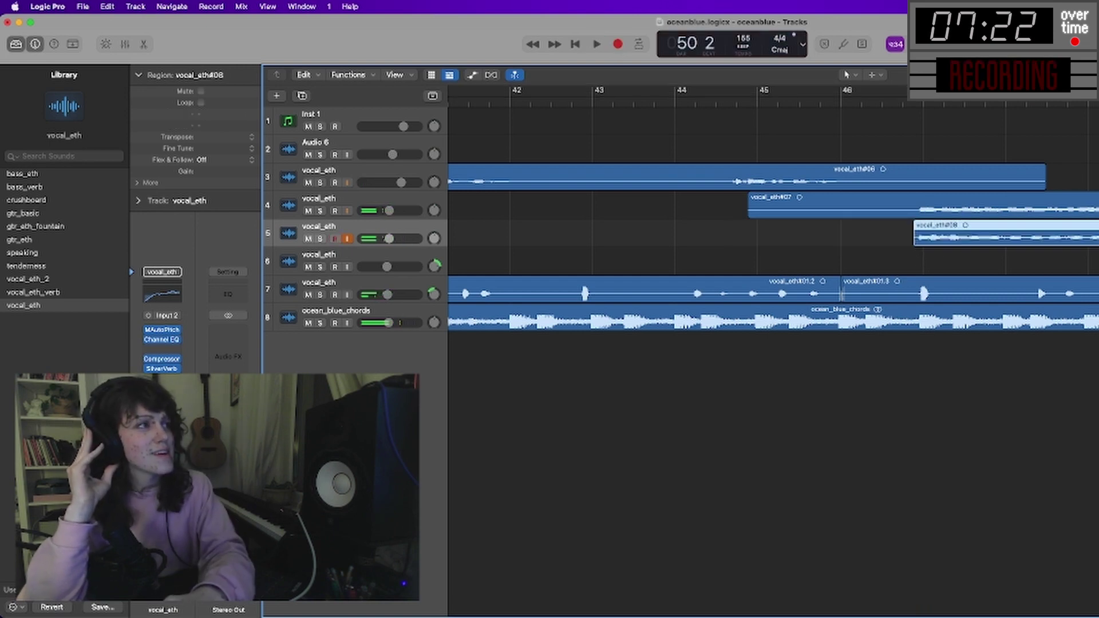
left_click(916, 207)
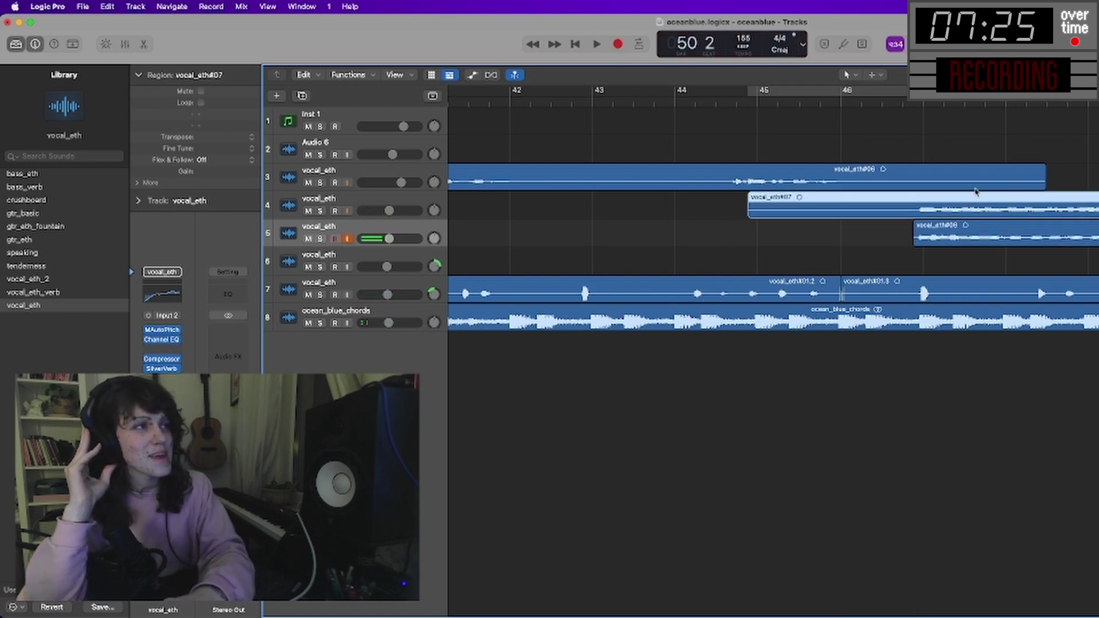
Record a further vocal layer on another new vocal_eth track from about bar 47 to 50 and play back the ending.
key("space")
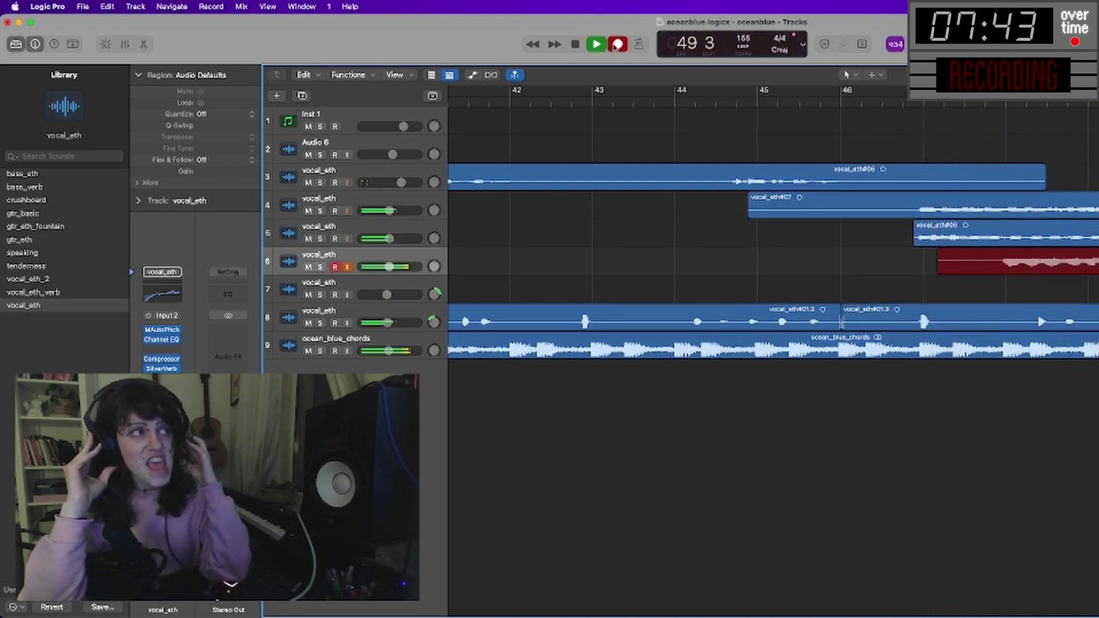
left_click(617, 44)
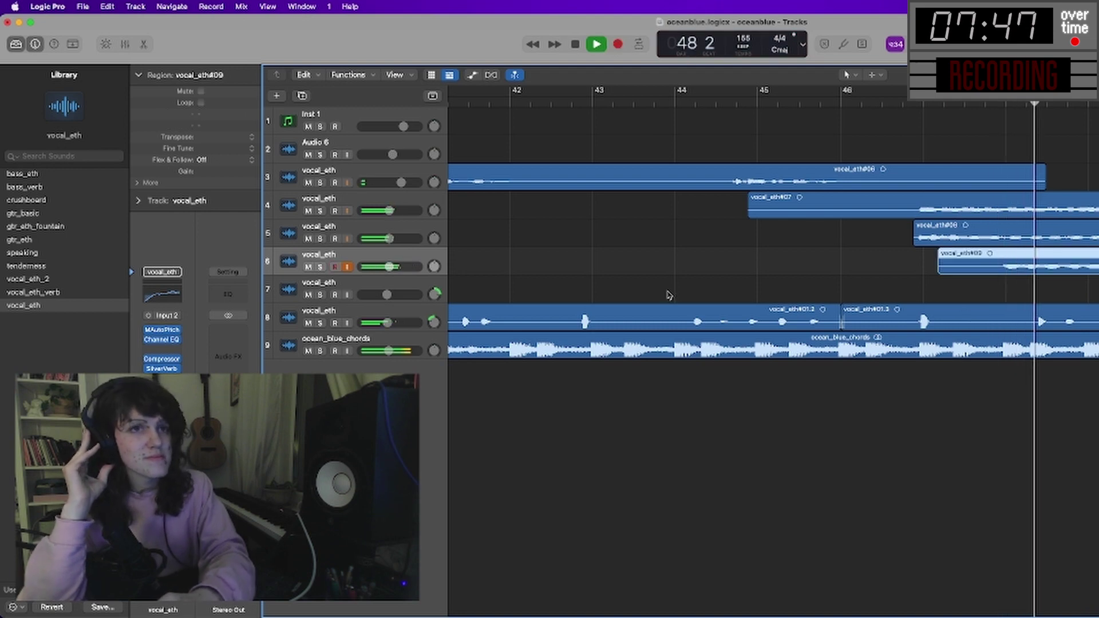
scroll(916, 343, "right", 2)
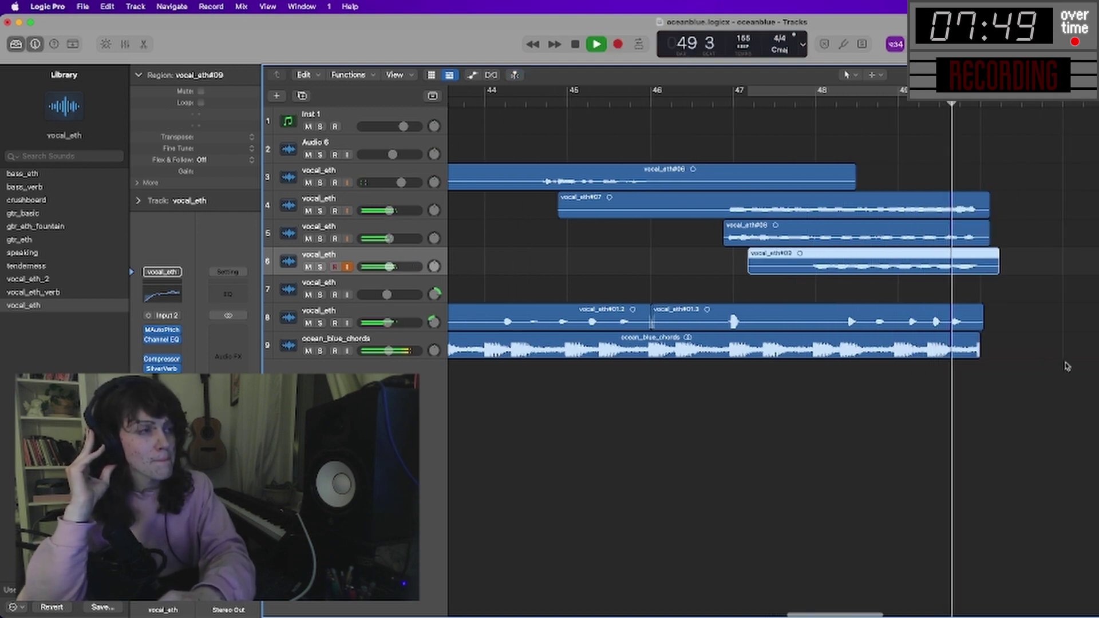